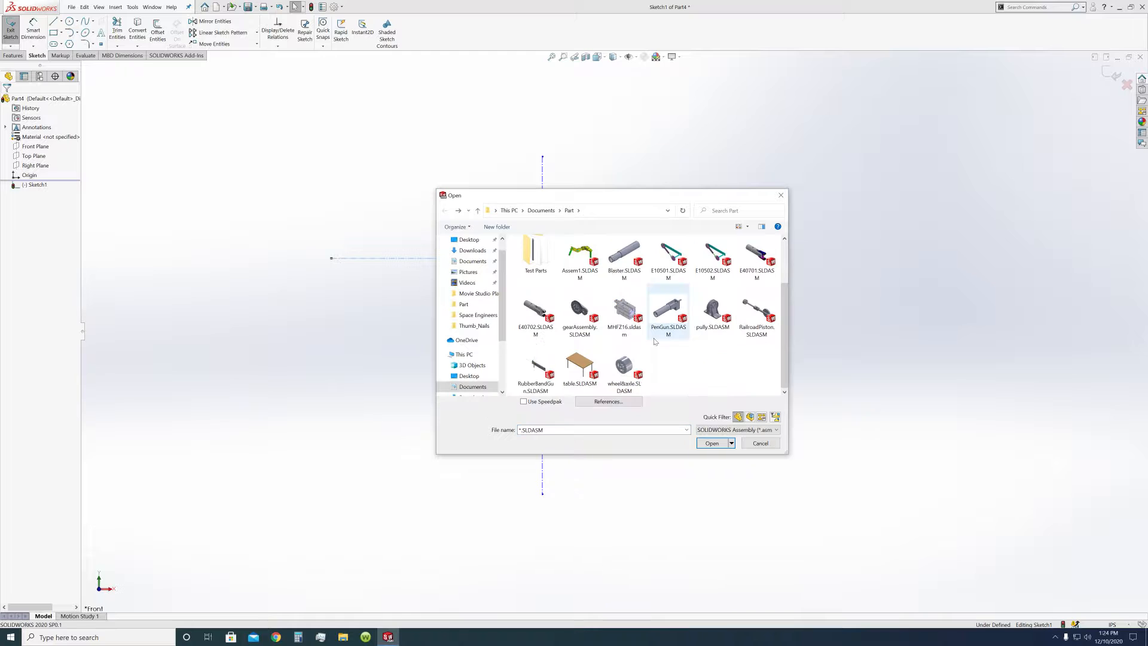
# Step: Open the pully.SLDASM assembly and rebuild it
pyautogui.click(720, 306)
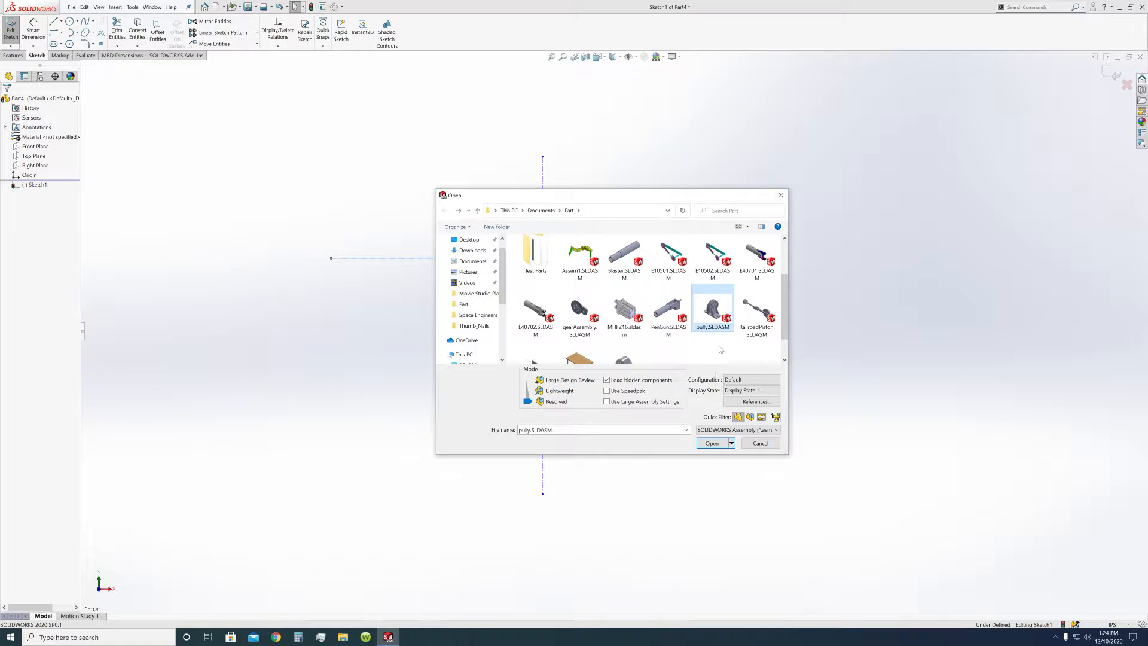
pyautogui.click(709, 443)
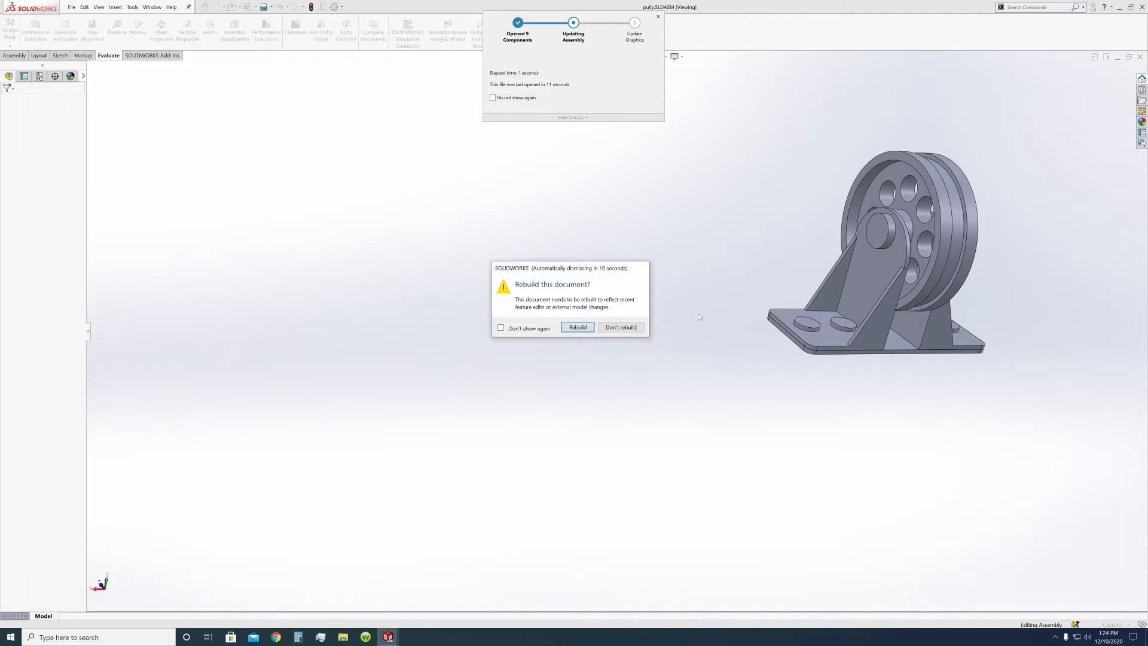
pyautogui.click(580, 330)
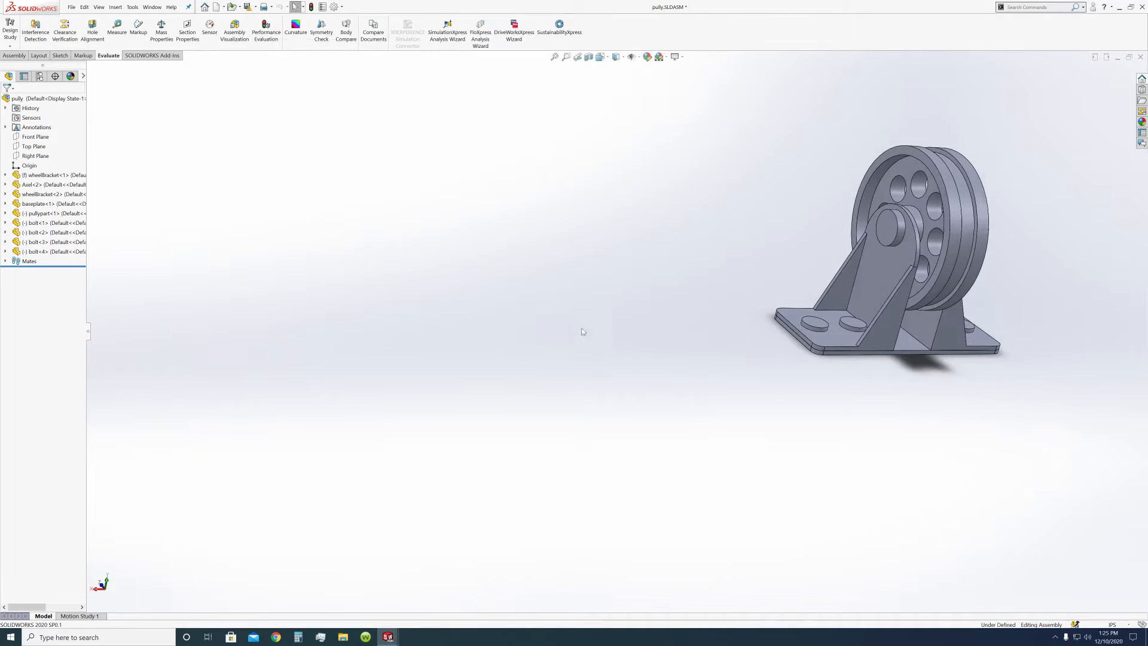
# Step: Examine the pulley wheel, bracket and axle end of the assembly up close and return to the isometric view
pyautogui.scroll(4, 943, 279)
pyautogui.scroll(-4, 776, 268)
pyautogui.scroll(-2, 720, 326)
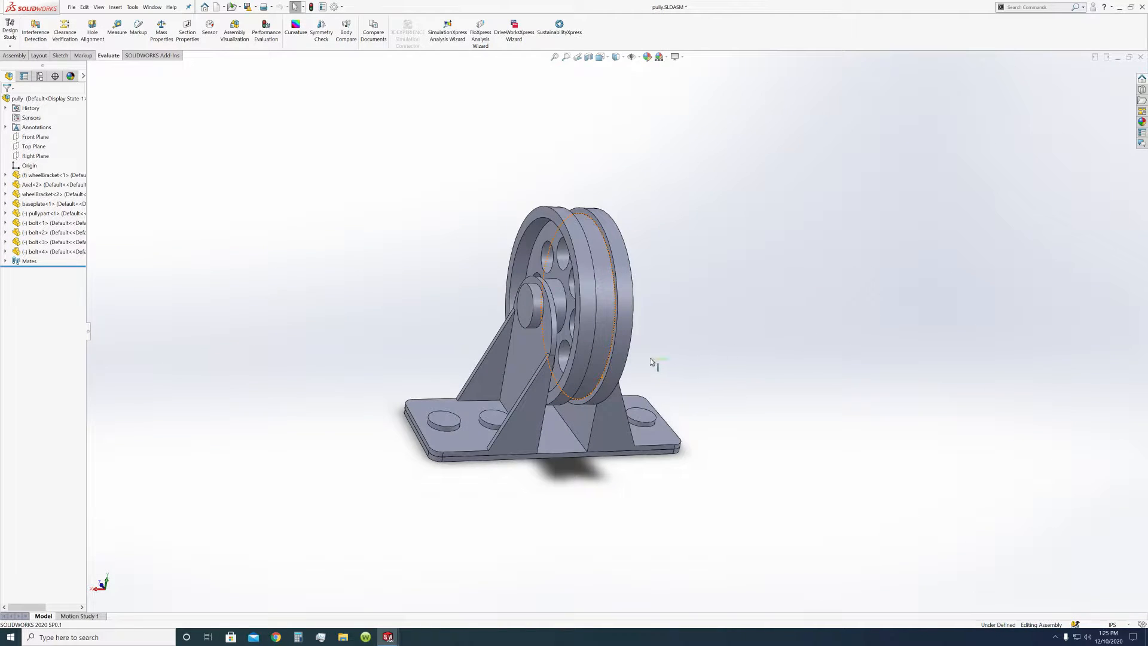
pyautogui.moveTo(705, 339); pyautogui.dragTo(578, 301, button='middle')
pyautogui.scroll(-6, 596, 276)
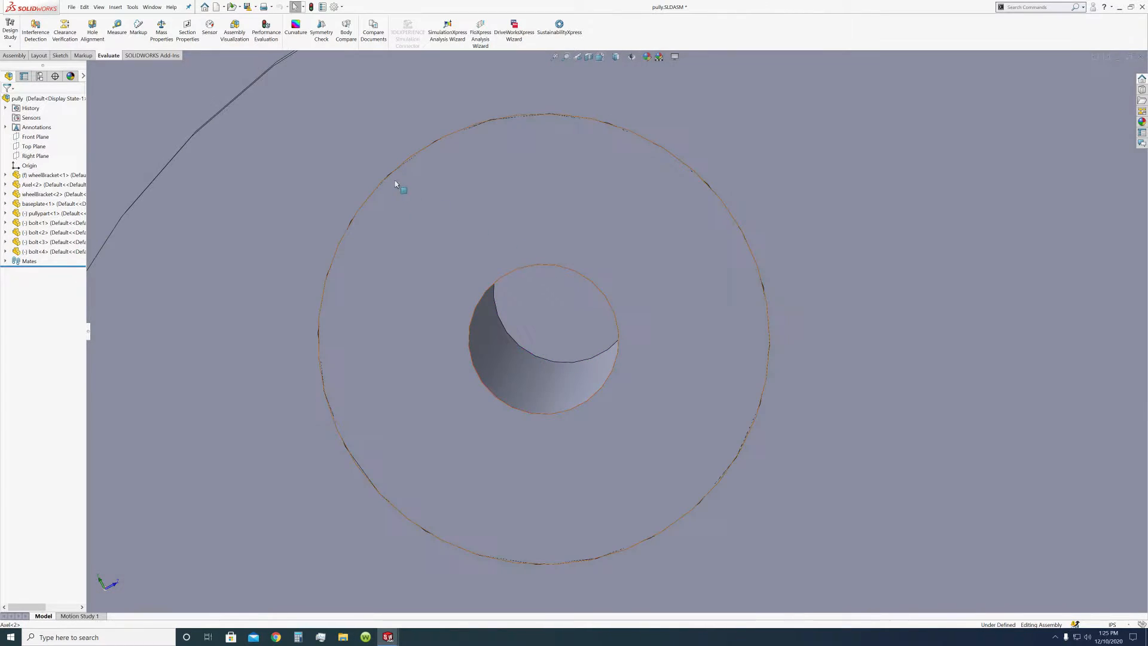
pyautogui.scroll(5, 399, 178)
pyautogui.scroll(-10, 740, 351)
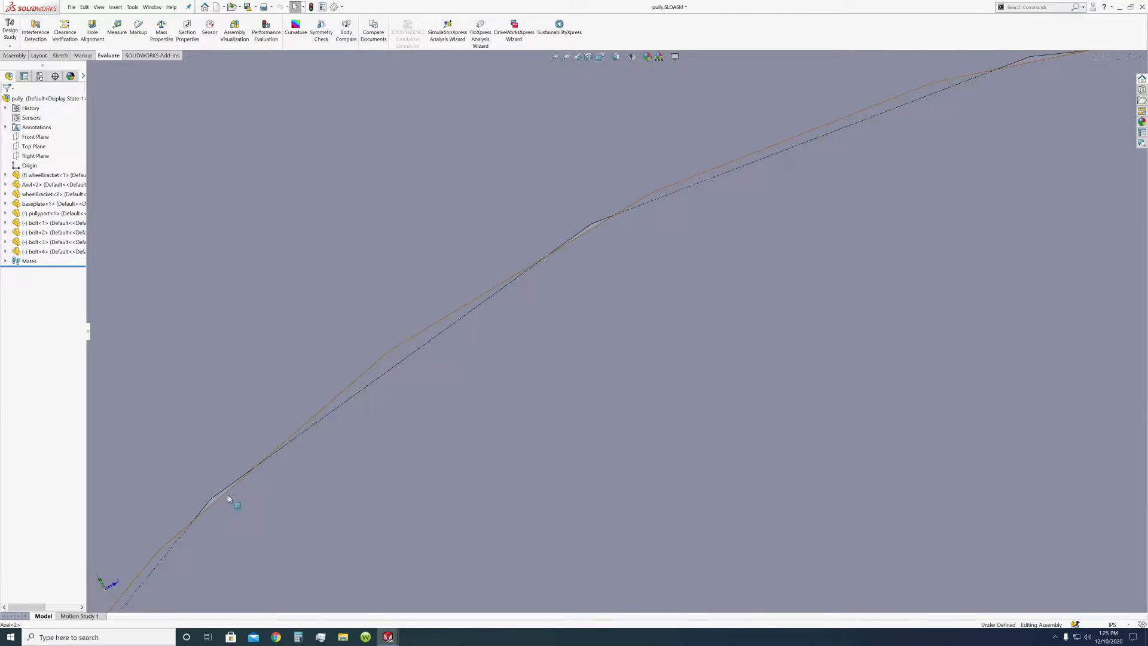
pyautogui.scroll(3, 637, 376)
pyautogui.scroll(5, 640, 383)
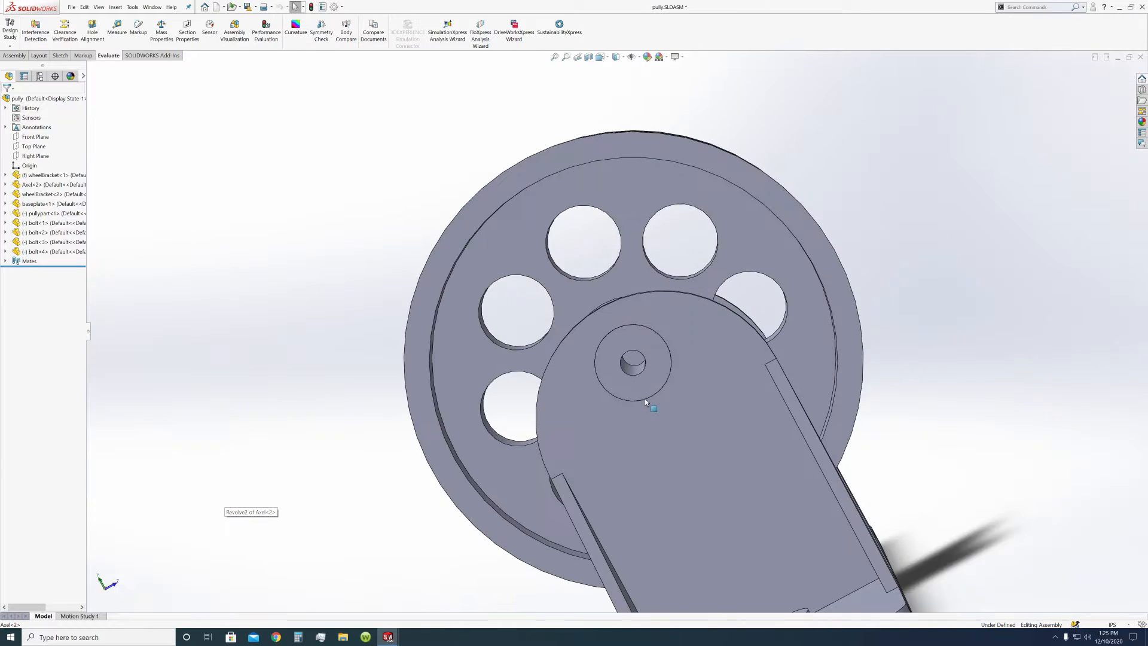
pyautogui.moveTo(645, 398); pyautogui.dragTo(741, 306, button='middle')
pyautogui.click(616, 56)
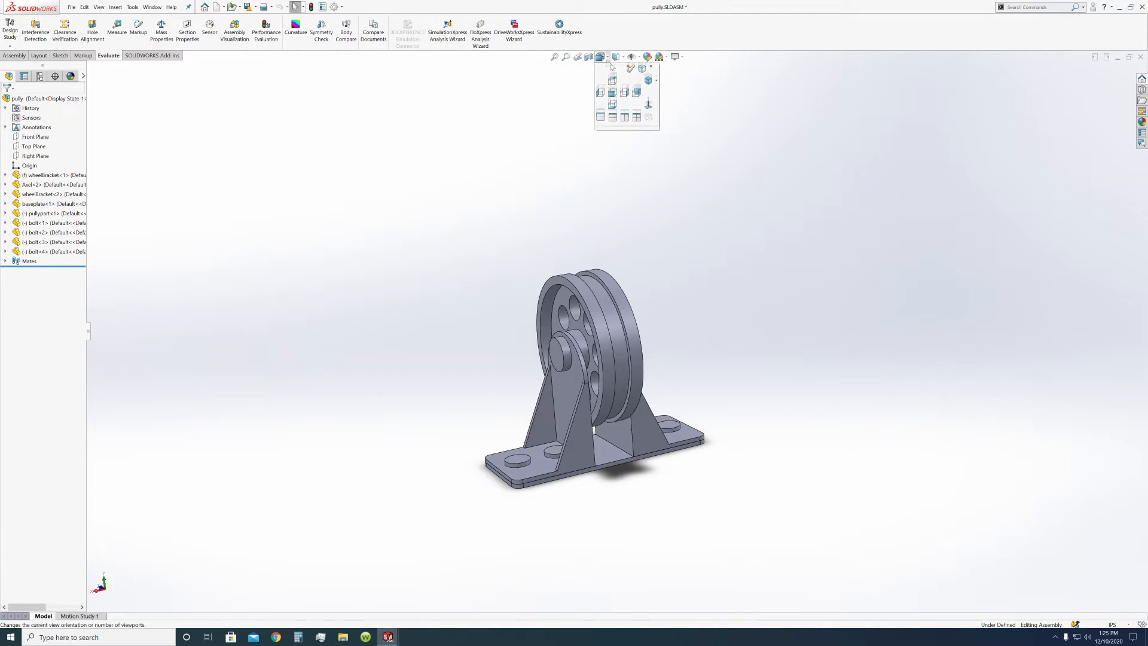
pyautogui.click(648, 81)
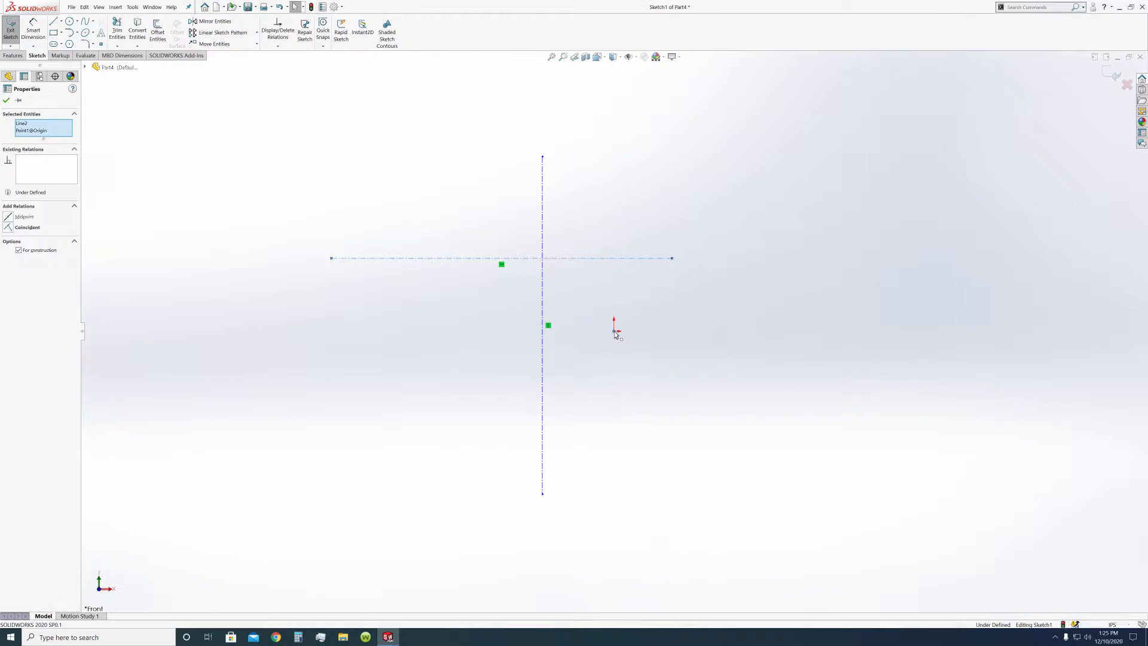
# Step: Make the horizontal and vertical centerlines of the Part4 sketch coincident with the origin
pyautogui.click(18, 227)
pyautogui.click(540, 305)
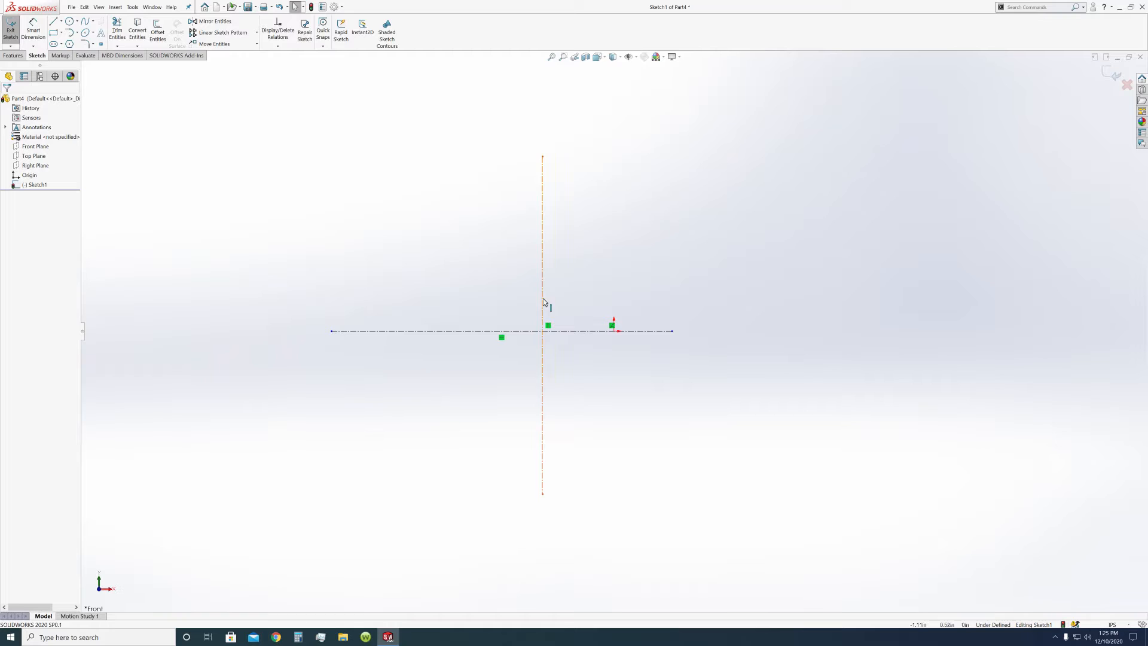
pyautogui.click(543, 302)
pyautogui.click(9, 227)
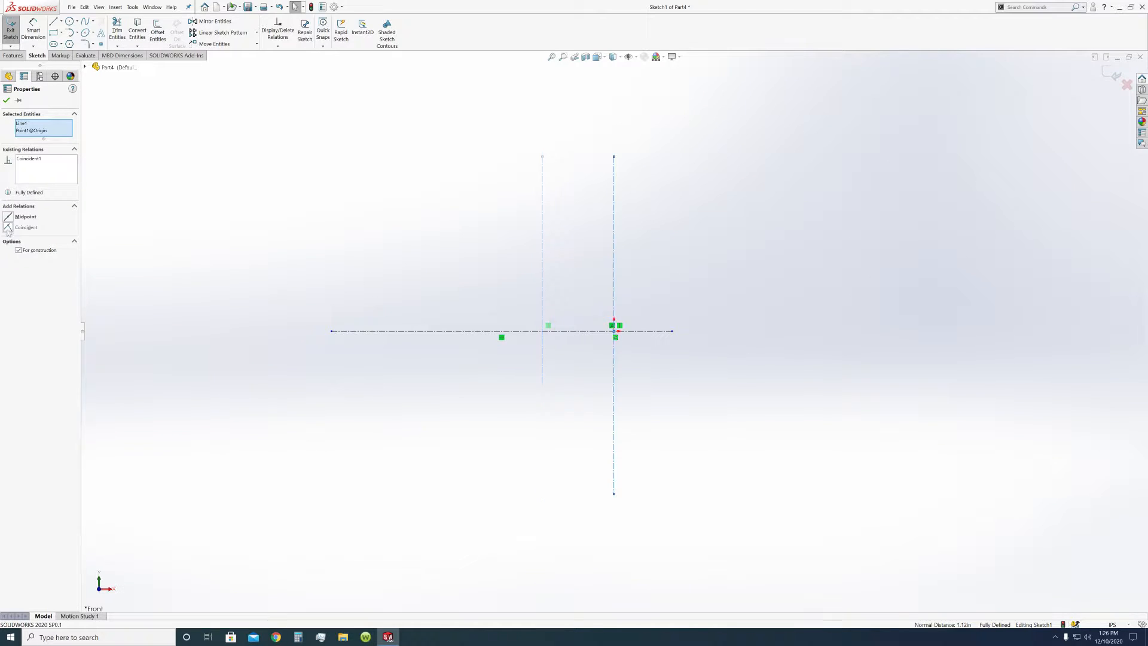
# Step: Extend the horizontal centerline farther right of the origin and trim off its portion left of the vertical centerline
pyautogui.moveTo(673, 331); pyautogui.dragTo(836, 331)
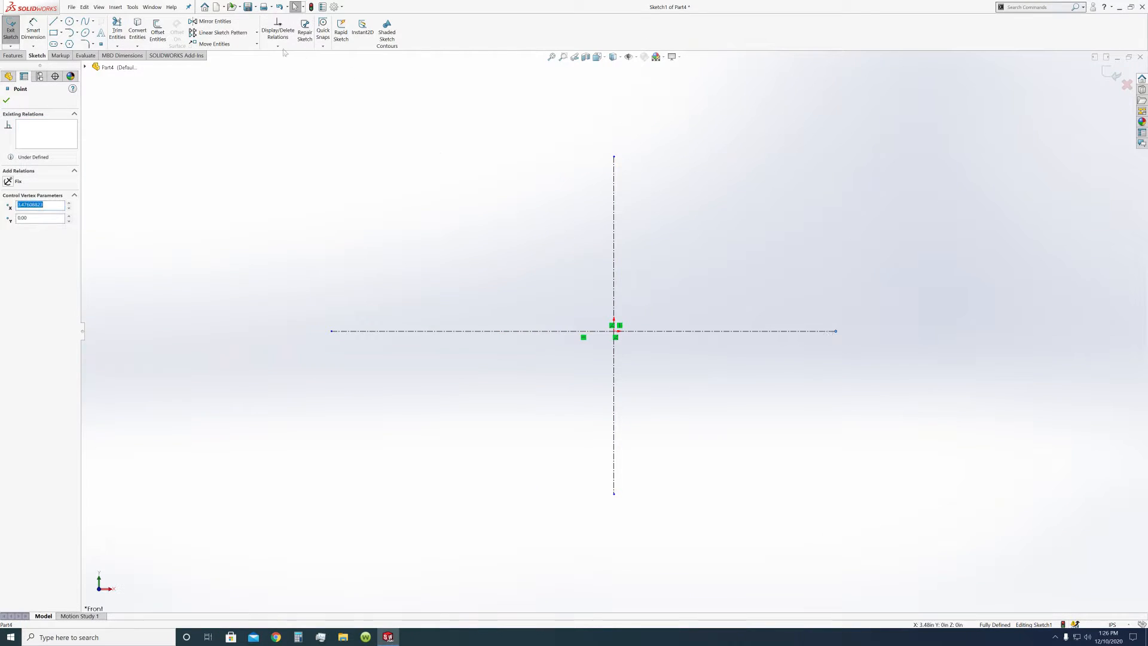
pyautogui.click(119, 33)
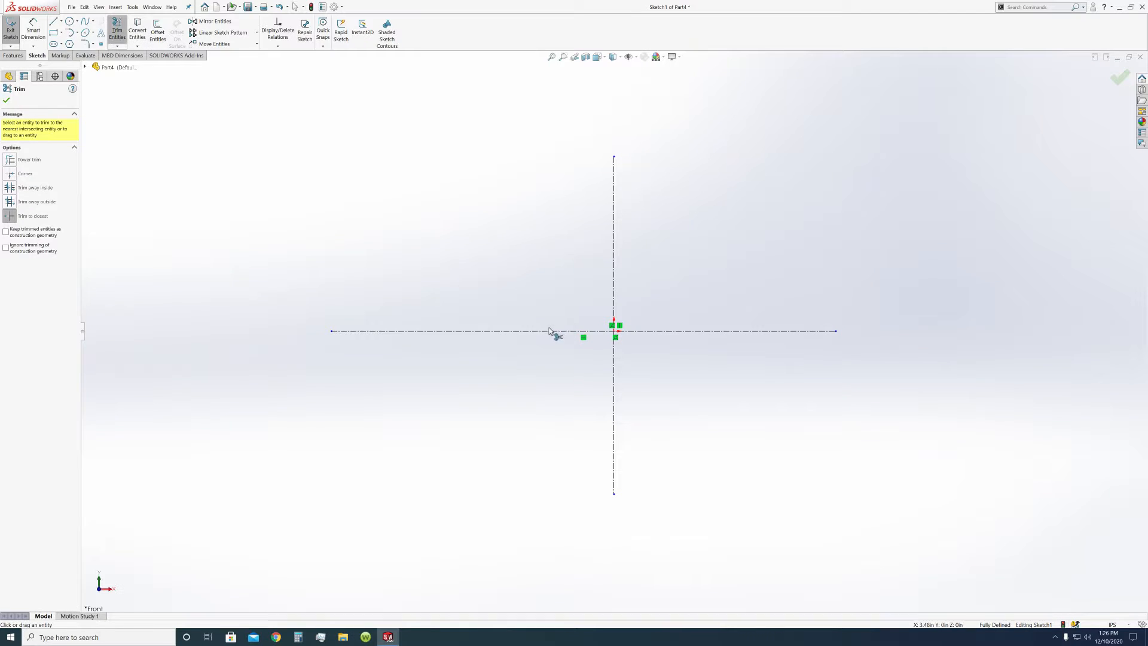
pyautogui.click(543, 331)
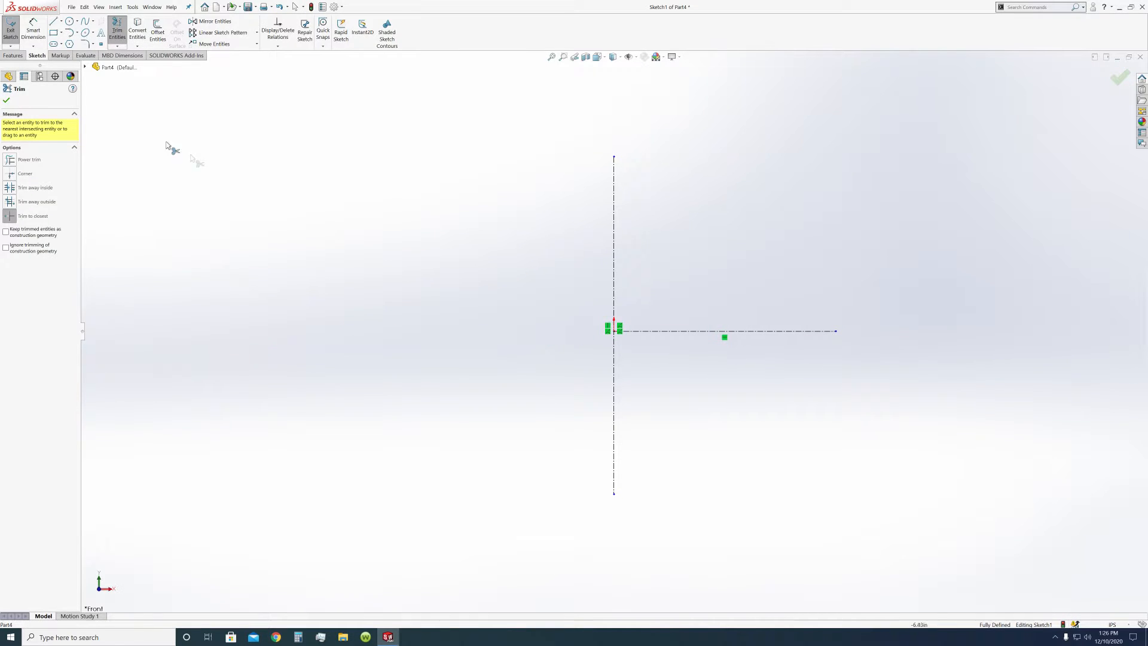
pyautogui.click(6, 100)
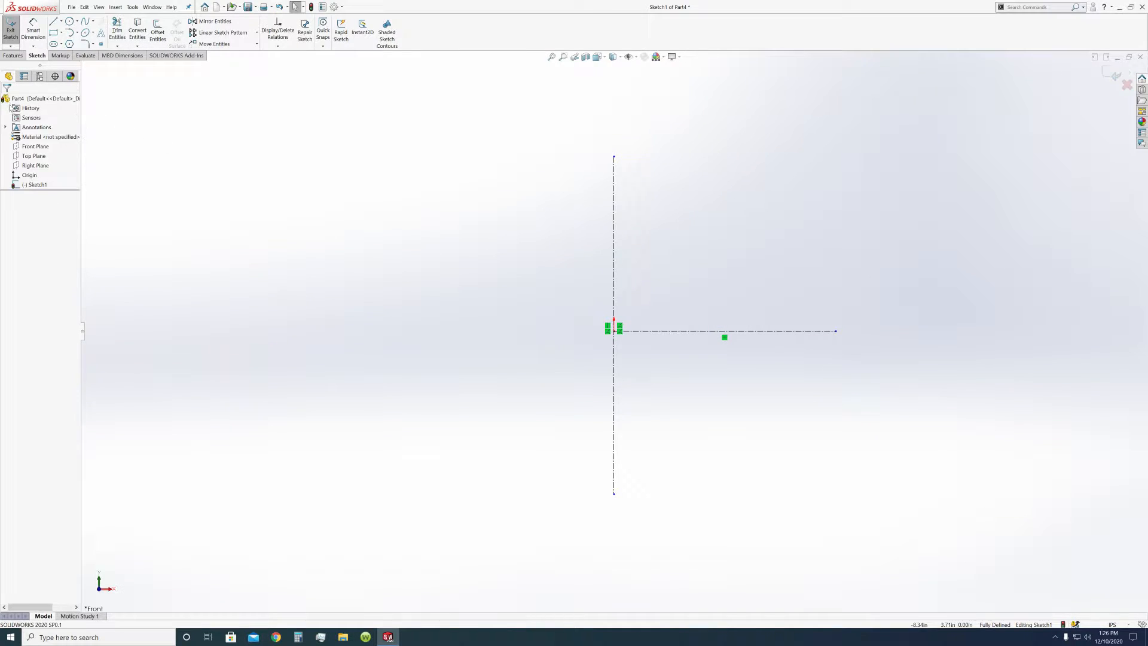
# Step: Sketch a corner rectangle about 0.62 in wide and 3.94 in tall across the horizontal centerline, right of the vertical centerline
pyautogui.click(53, 21)
pyautogui.click(54, 33)
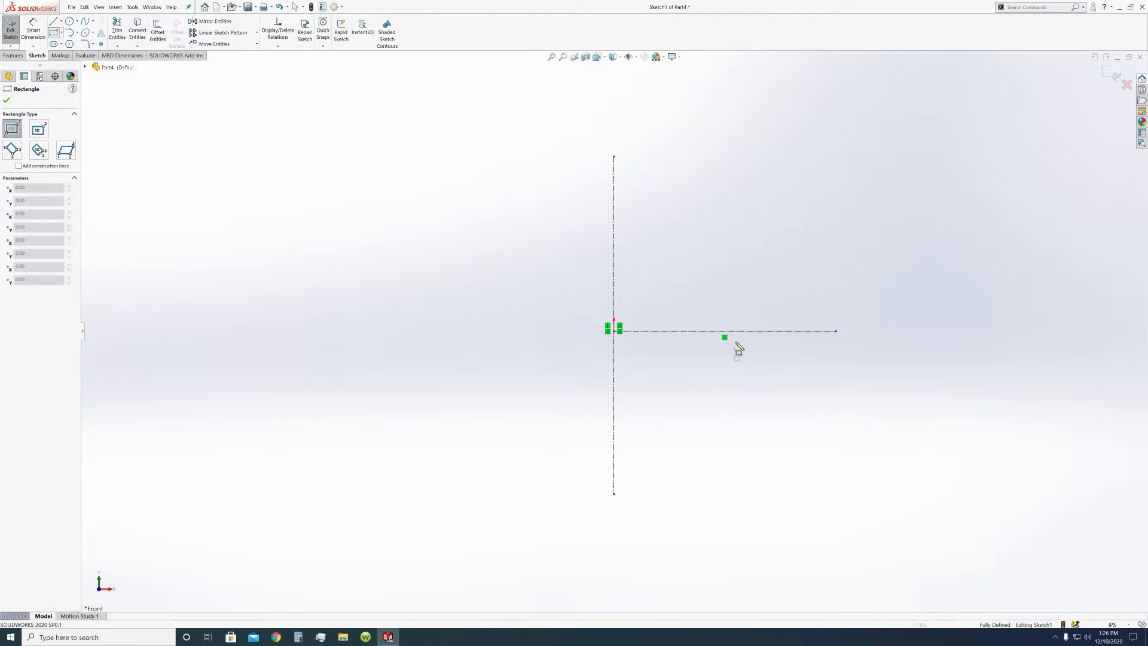
pyautogui.click(717, 204)
pyautogui.click(758, 456)
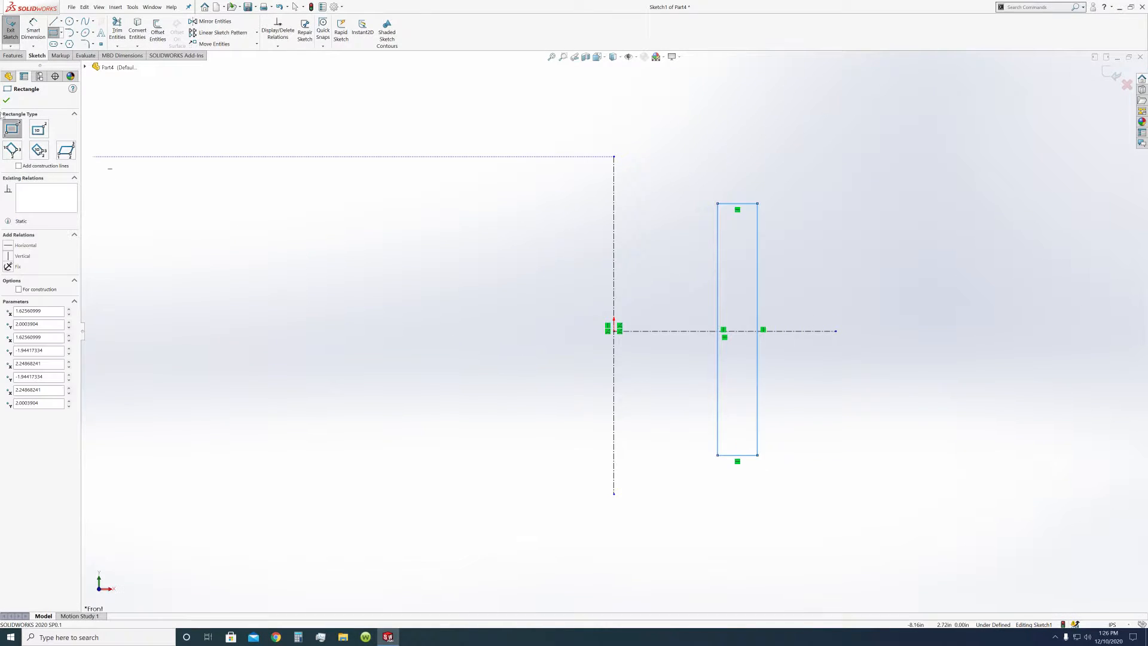
pyautogui.click(10, 101)
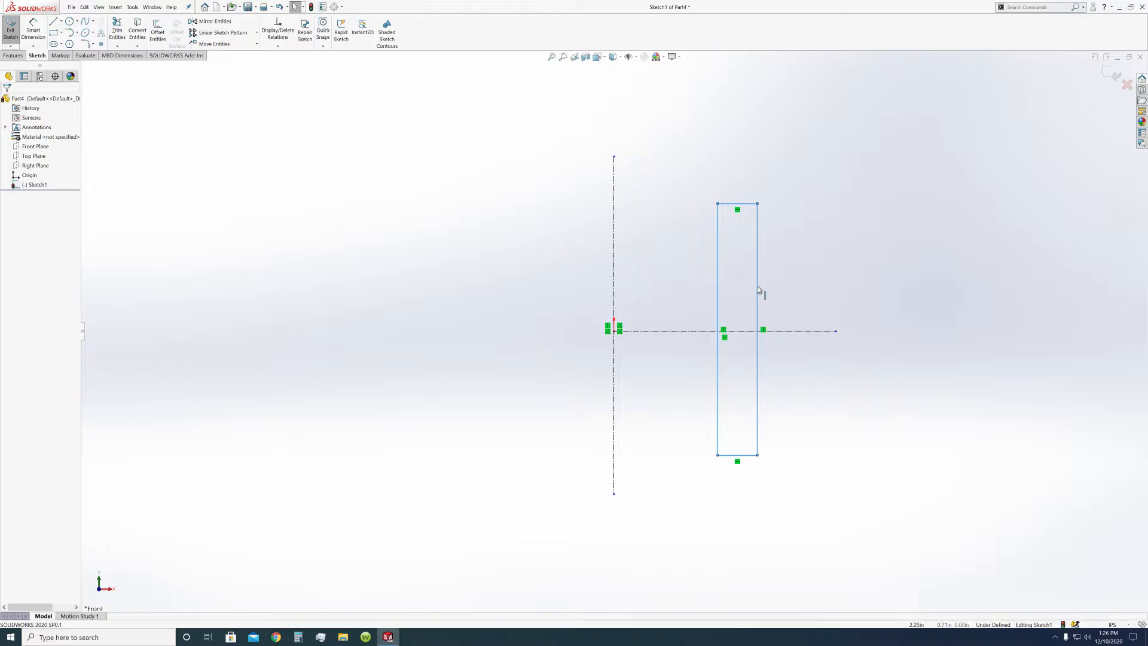
# Step: Move the rectangle farther from the vertical centerline and widen it by pulling its inner edge back toward that centerline
pyautogui.moveTo(758, 288); pyautogui.dragTo(817, 291)
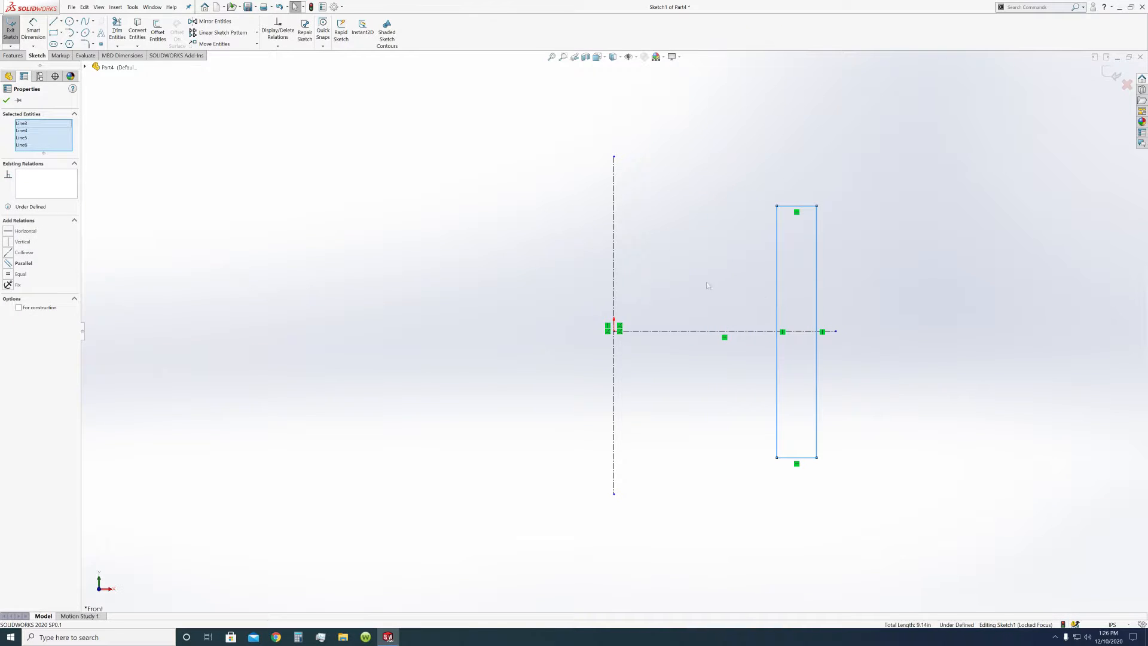
pyautogui.click(248, 236)
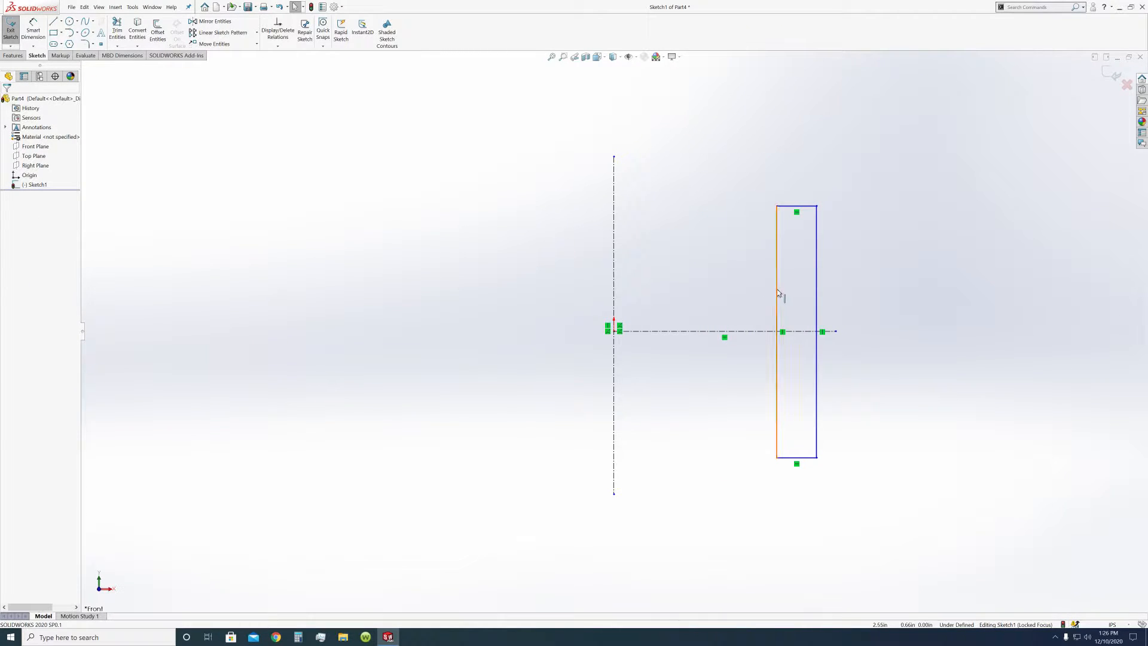
pyautogui.moveTo(777, 289); pyautogui.dragTo(653, 288)
pyautogui.click(289, 325)
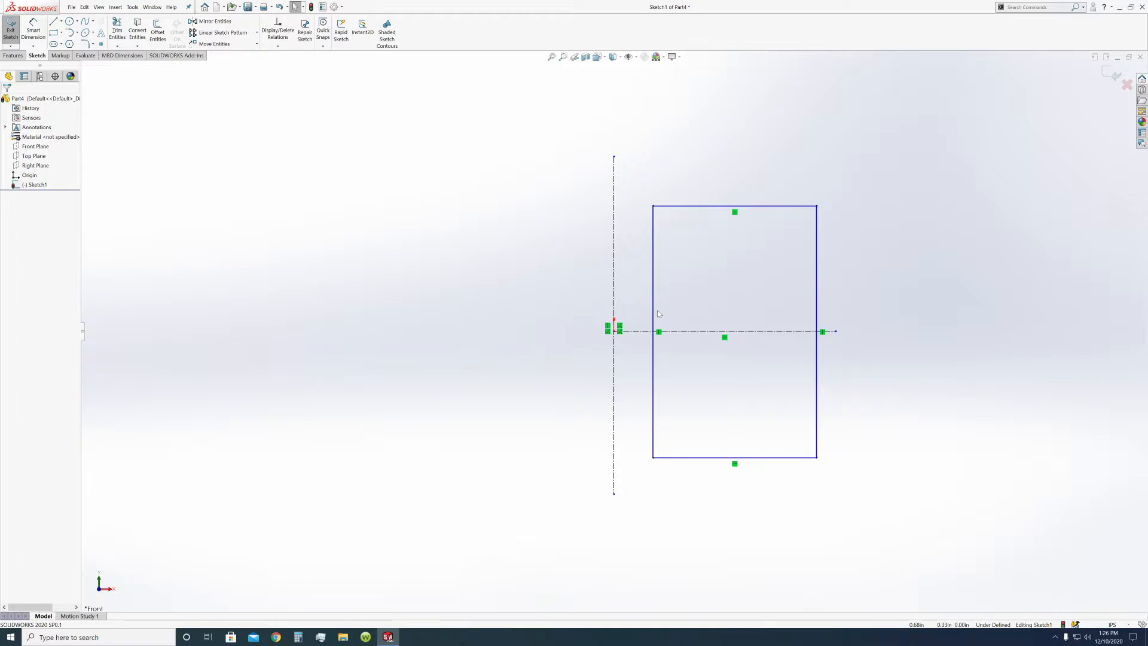
# Step: Dimension the rectangle's inner edge as a 0.25 in diameter about the vertical centerline
pyautogui.click(614, 312)
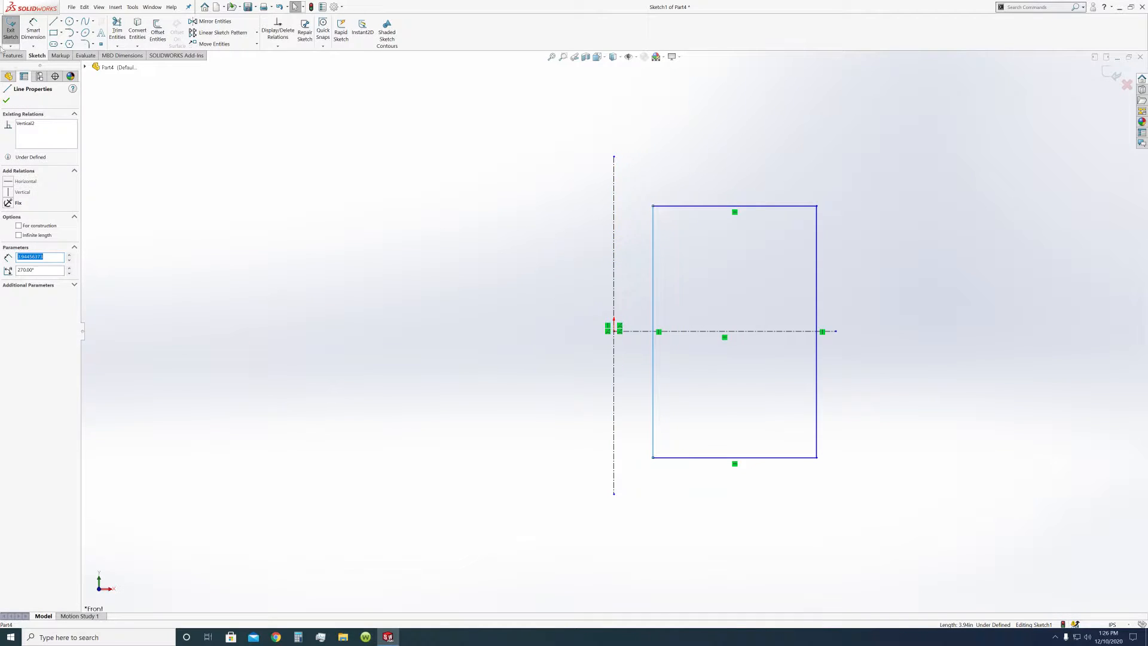
pyautogui.click(32, 30)
pyautogui.click(653, 289)
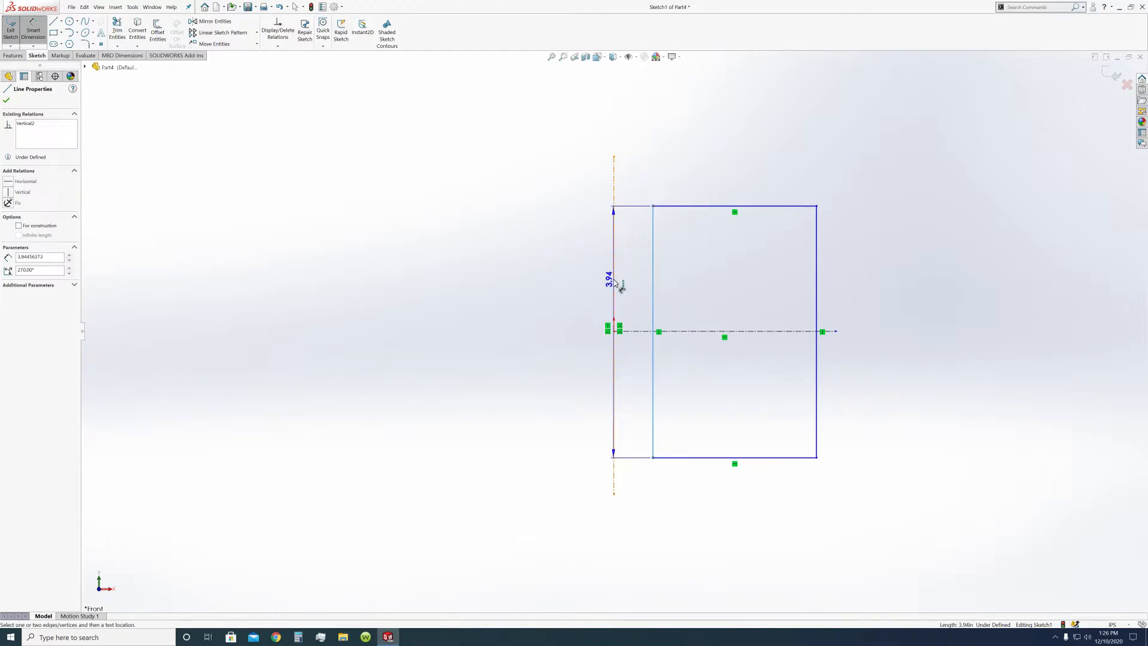
pyautogui.click(614, 282)
pyautogui.click(571, 266)
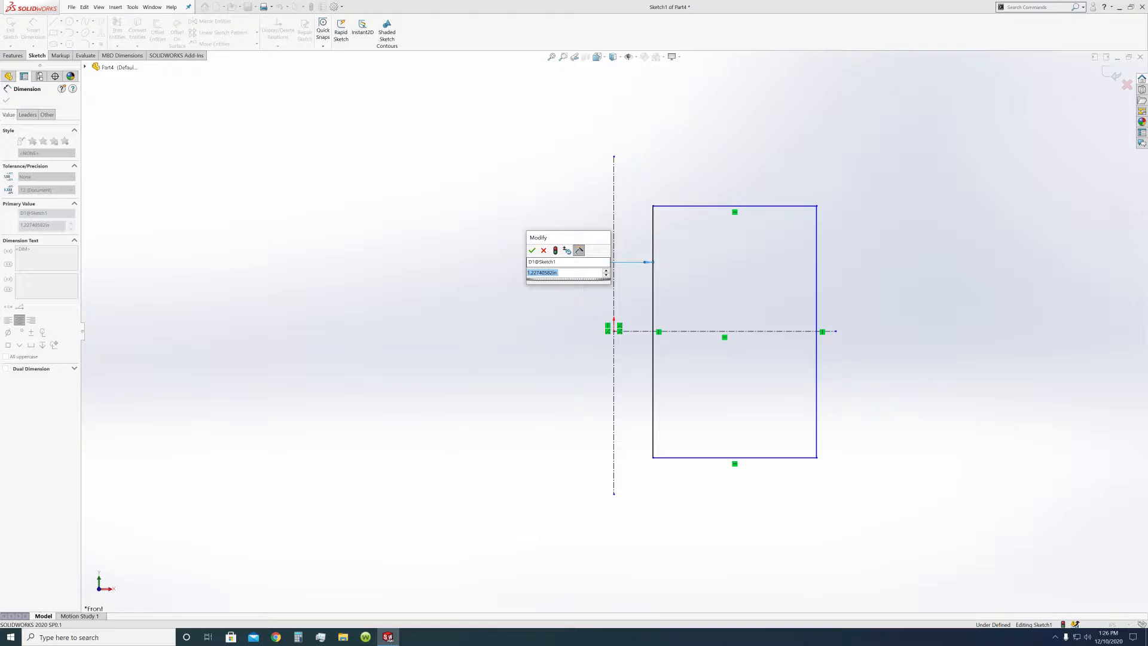
pyautogui.write('0.')
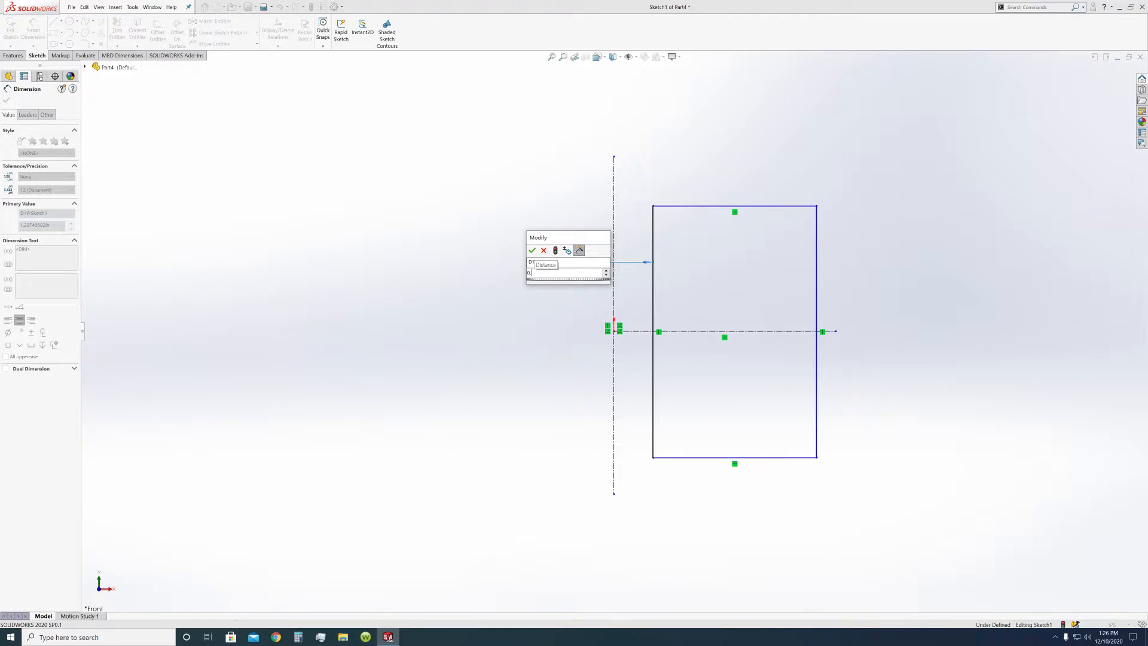
pyautogui.write('25')
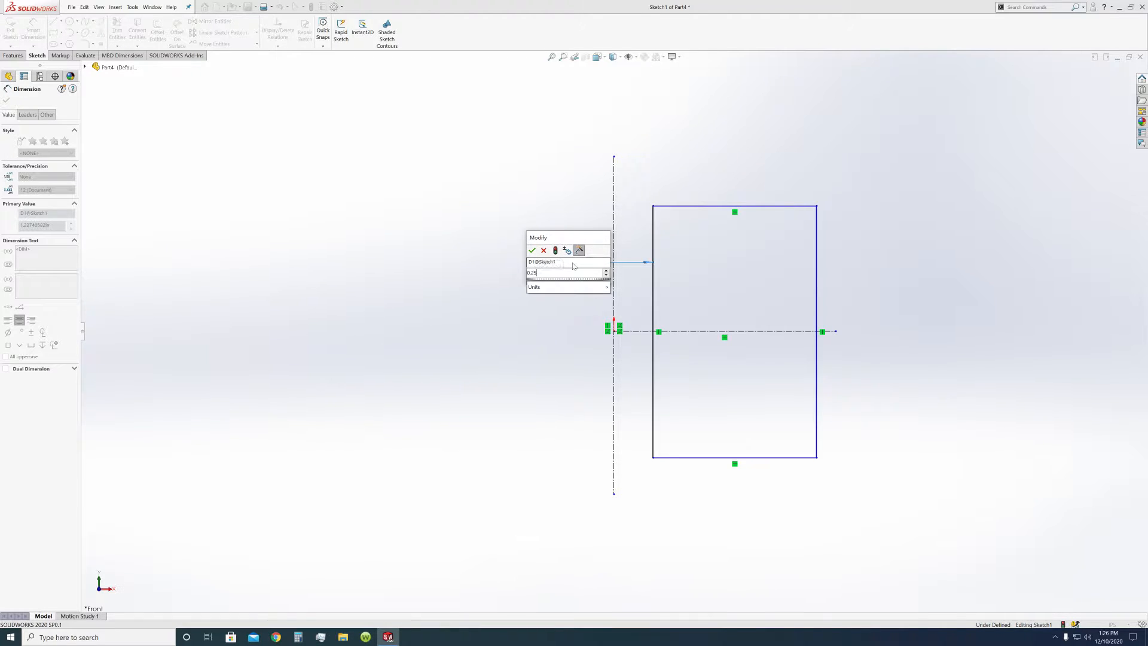
pyautogui.click(532, 250)
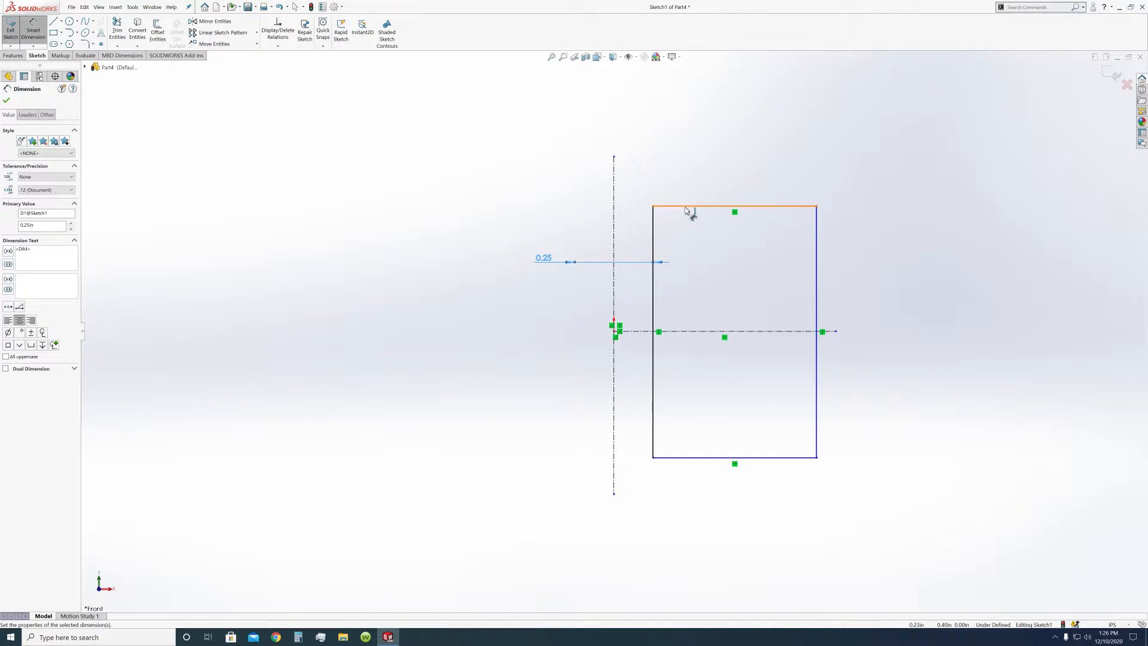
pyautogui.press('Escape')
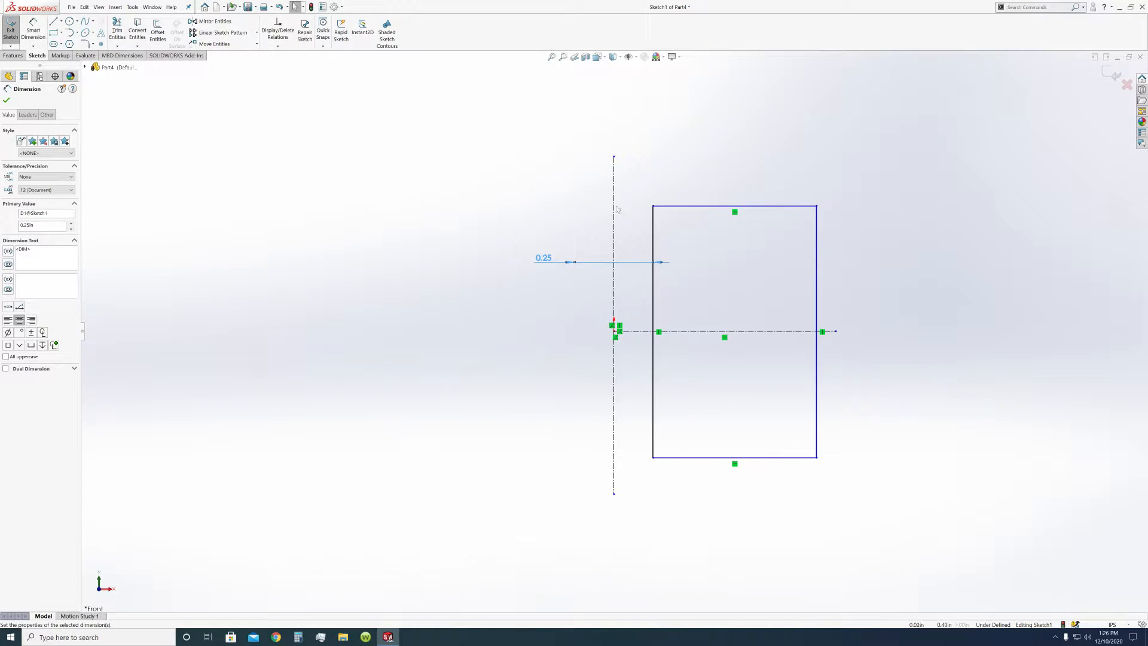
pyautogui.click(687, 207)
pyautogui.keyDown('ctrl'); pyautogui.click(717, 332); pyautogui.keyUp('ctrl')
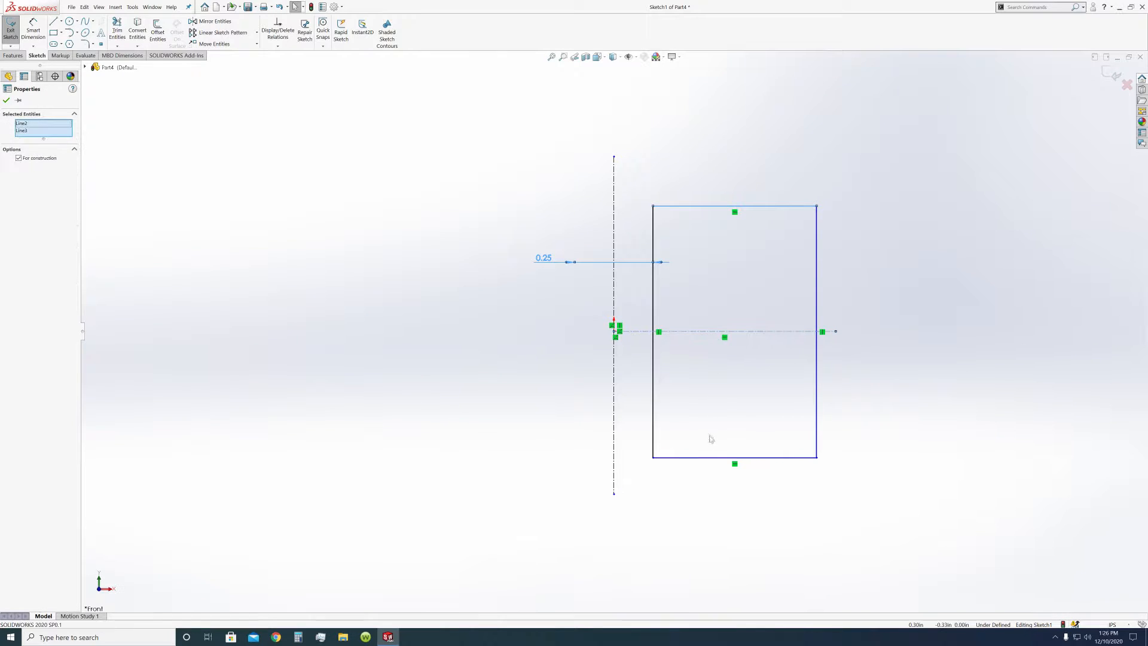
pyautogui.keyDown('ctrl'); pyautogui.click(721, 458); pyautogui.keyUp('ctrl')
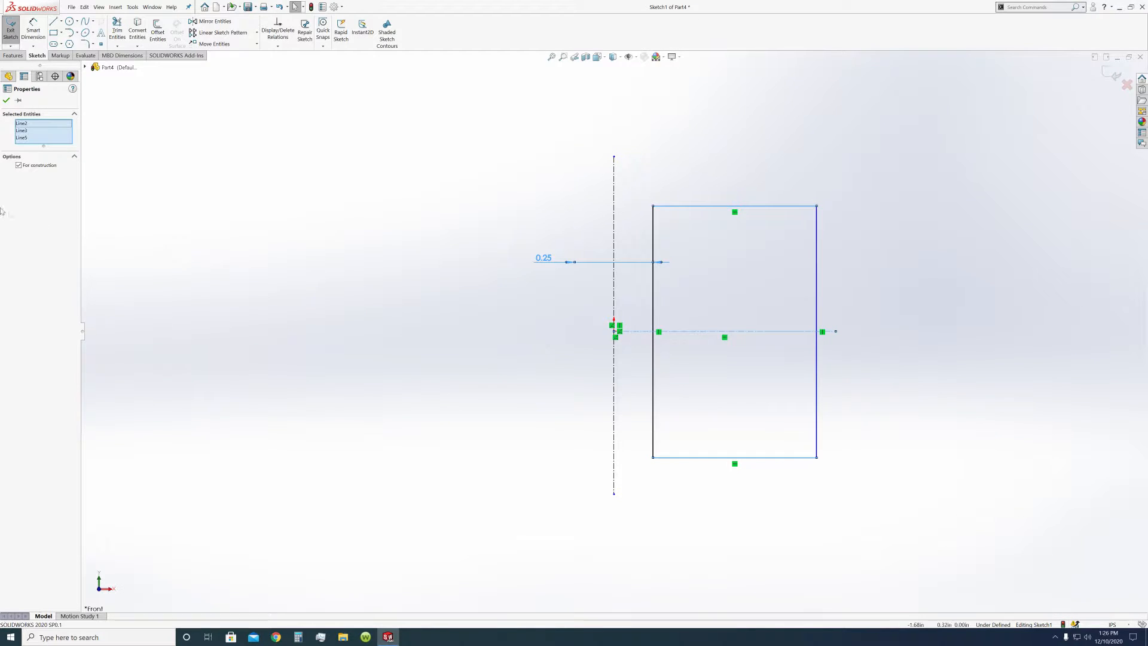
pyautogui.click(422, 226)
# Step: Make the rectangle's top and bottom edges symmetric about the horizontal centerline
pyautogui.click(693, 207)
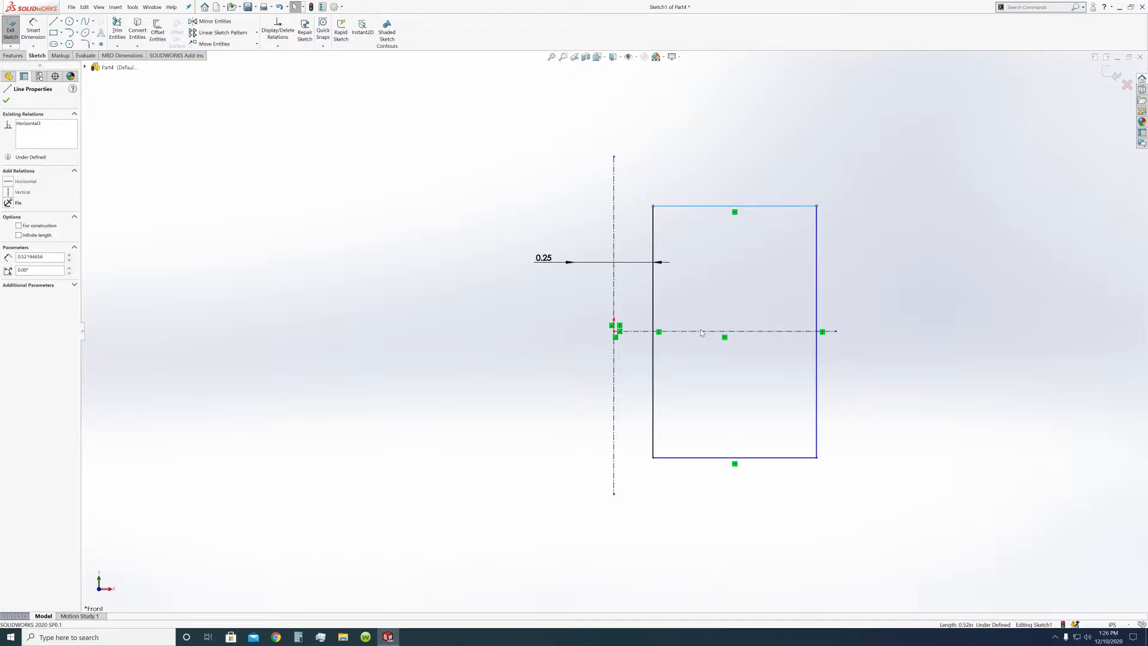
pyautogui.keyDown('ctrl'); pyautogui.click(703, 332); pyautogui.keyUp('ctrl')
pyautogui.keyDown('ctrl'); pyautogui.click(716, 459); pyautogui.keyUp('ctrl')
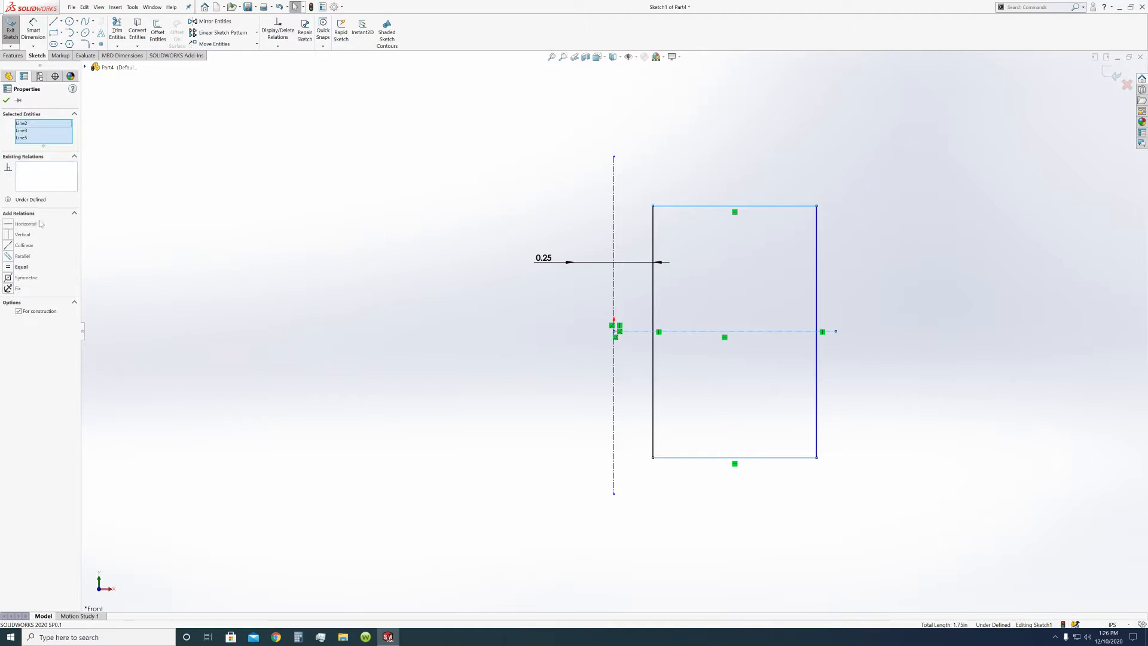
pyautogui.click(8, 278)
pyautogui.click(874, 232)
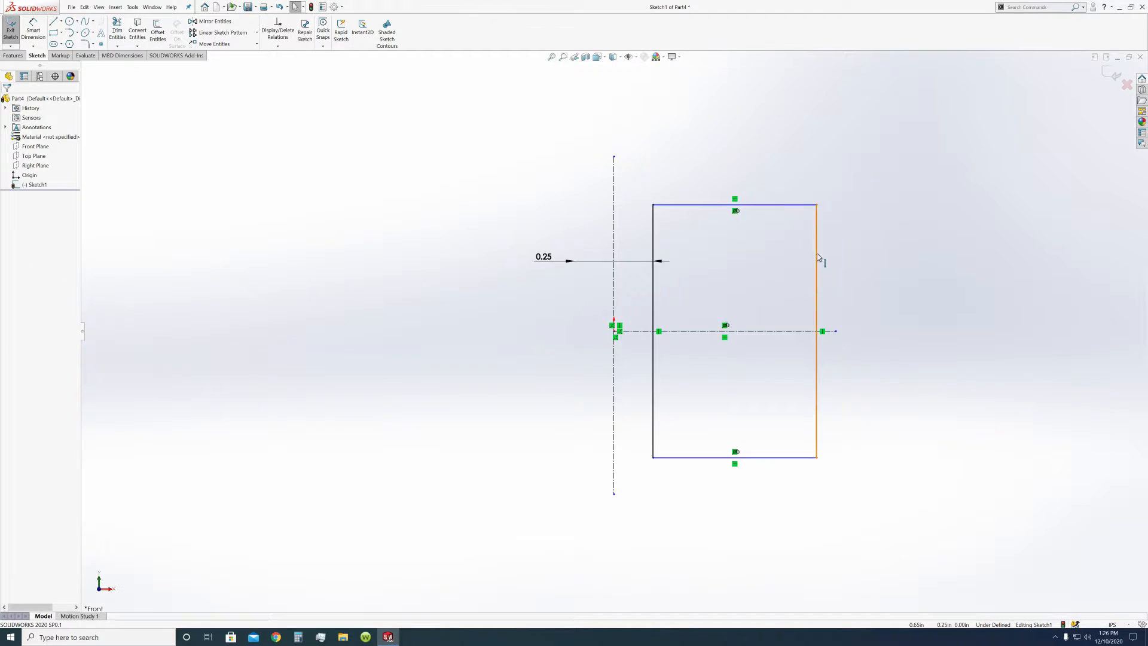
# Step: Narrow the rectangle by pulling its outer edge inward, and dimension its height between the horizontal edges as 0.5 in
pyautogui.moveTo(817, 257); pyautogui.dragTo(780, 256)
pyautogui.click(33, 24)
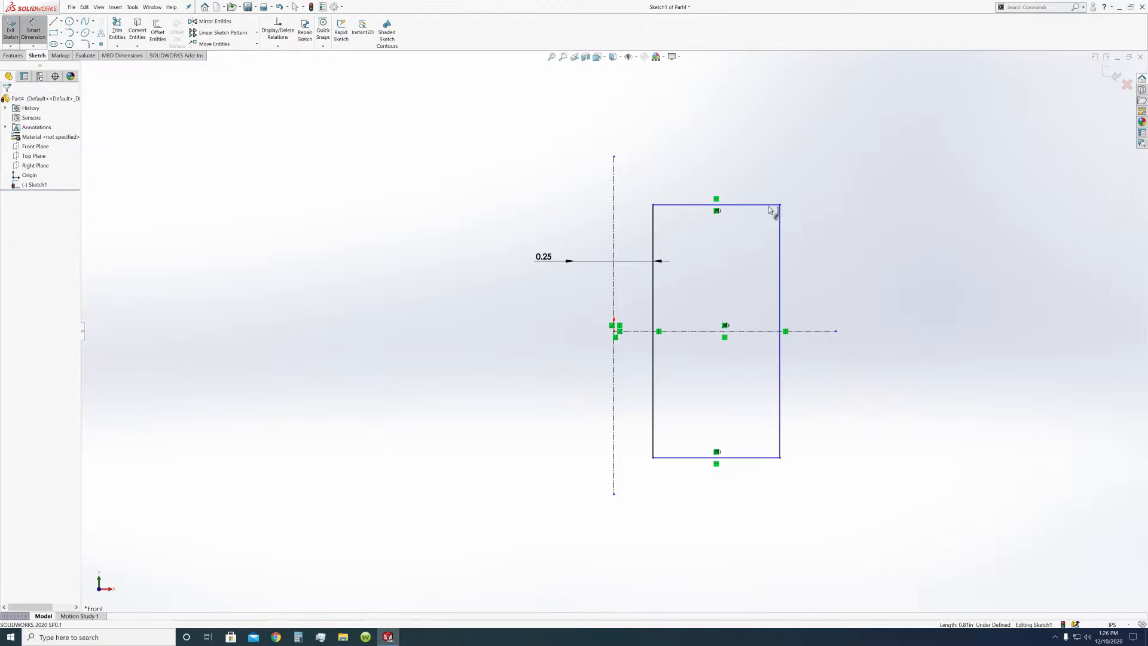
pyautogui.click(761, 206)
pyautogui.click(764, 458)
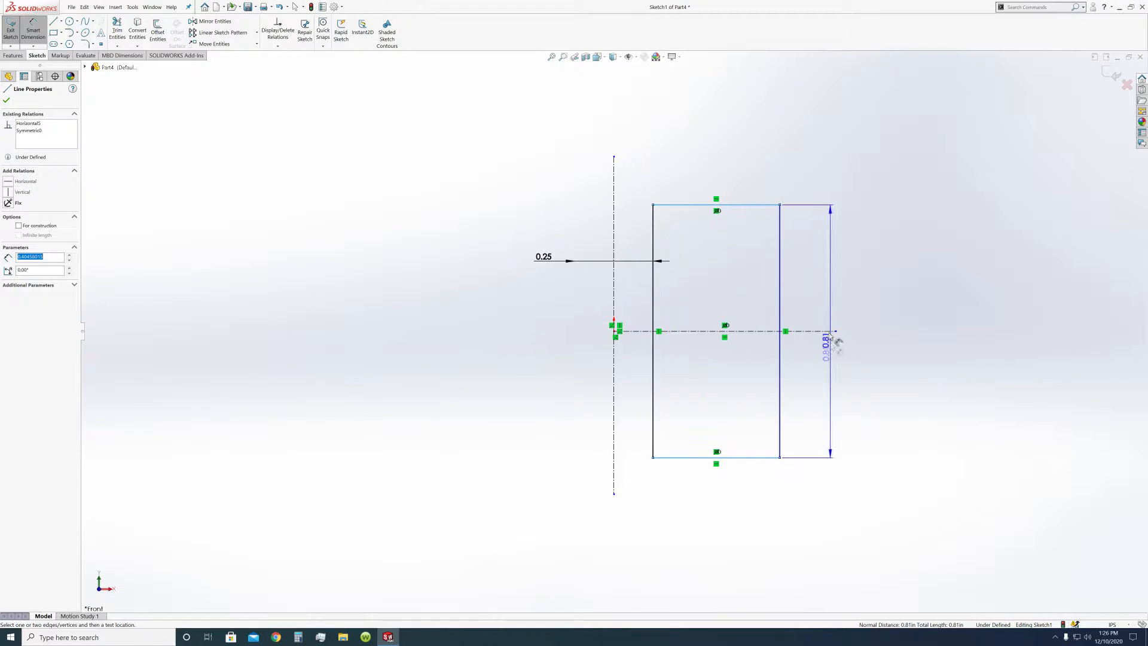
pyautogui.click(816, 290)
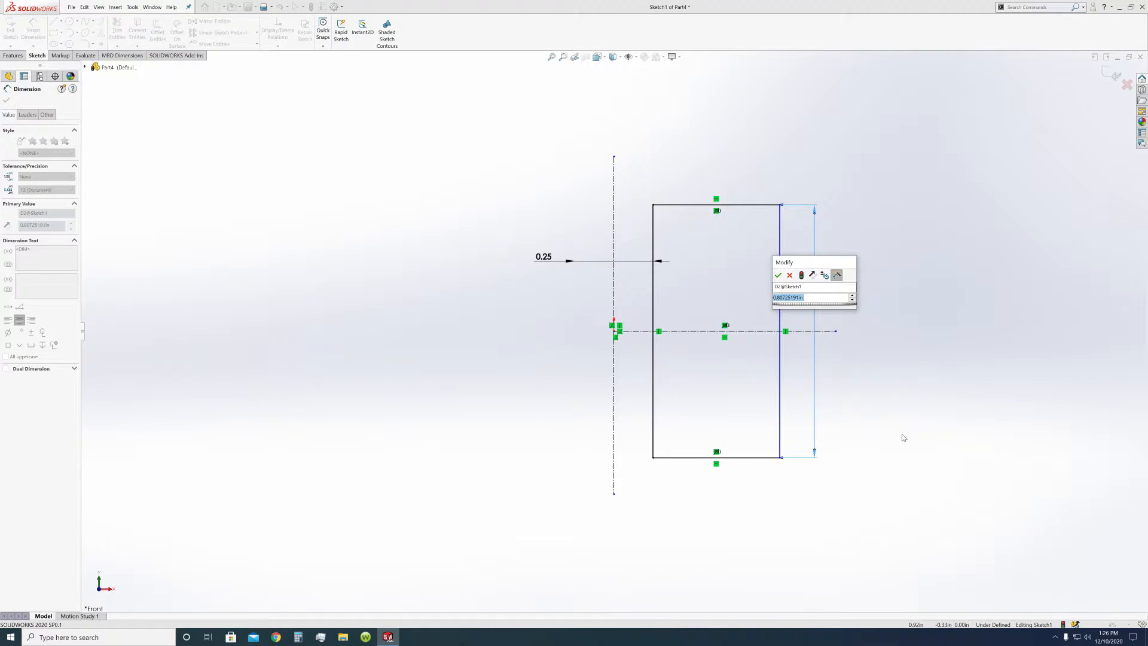
pyautogui.write('0.5')
pyautogui.press('Return')
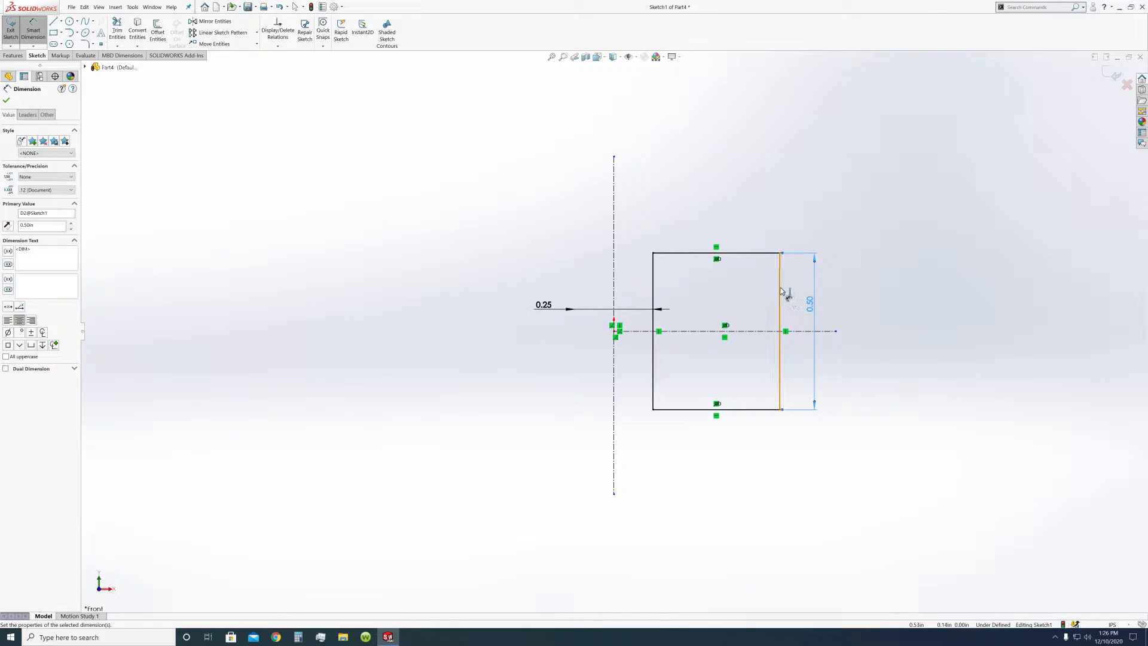
# Step: Dimension the rectangle's width between its two vertical edges as 0.5 in
pyautogui.click(781, 292)
pyautogui.click(653, 281)
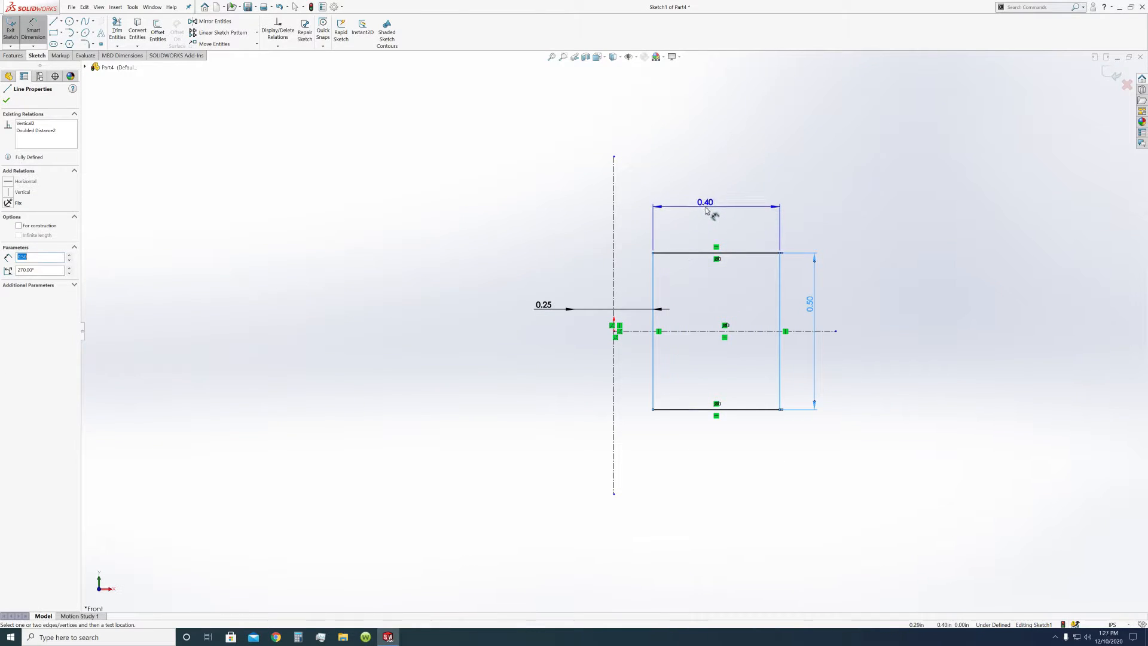
pyautogui.click(707, 210)
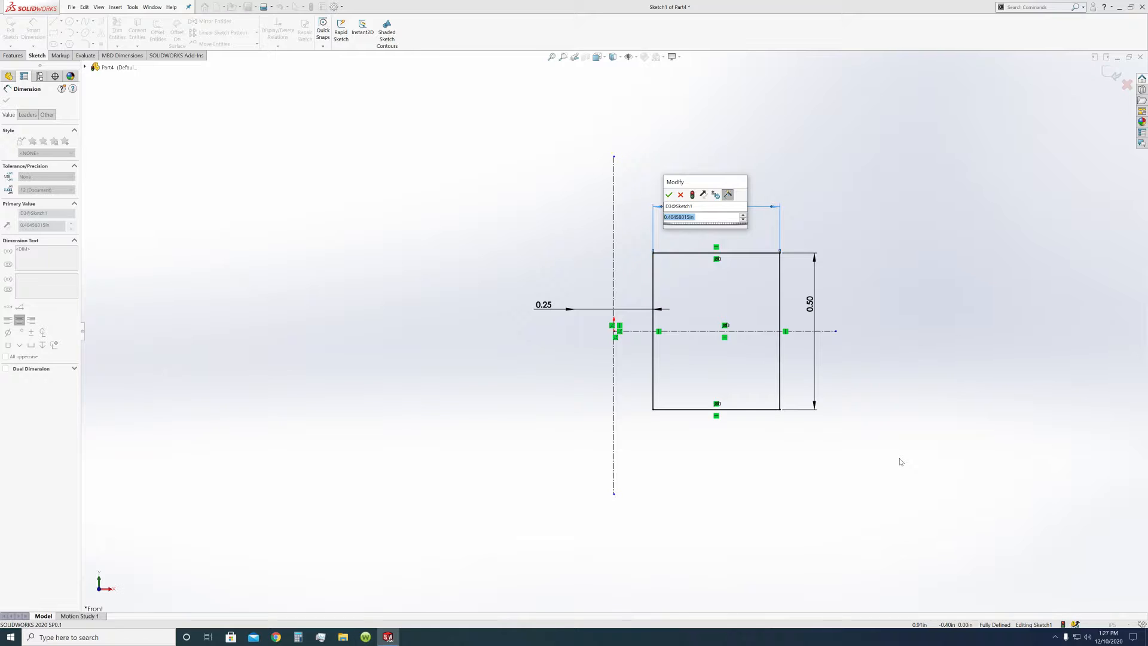
pyautogui.write('0.5')
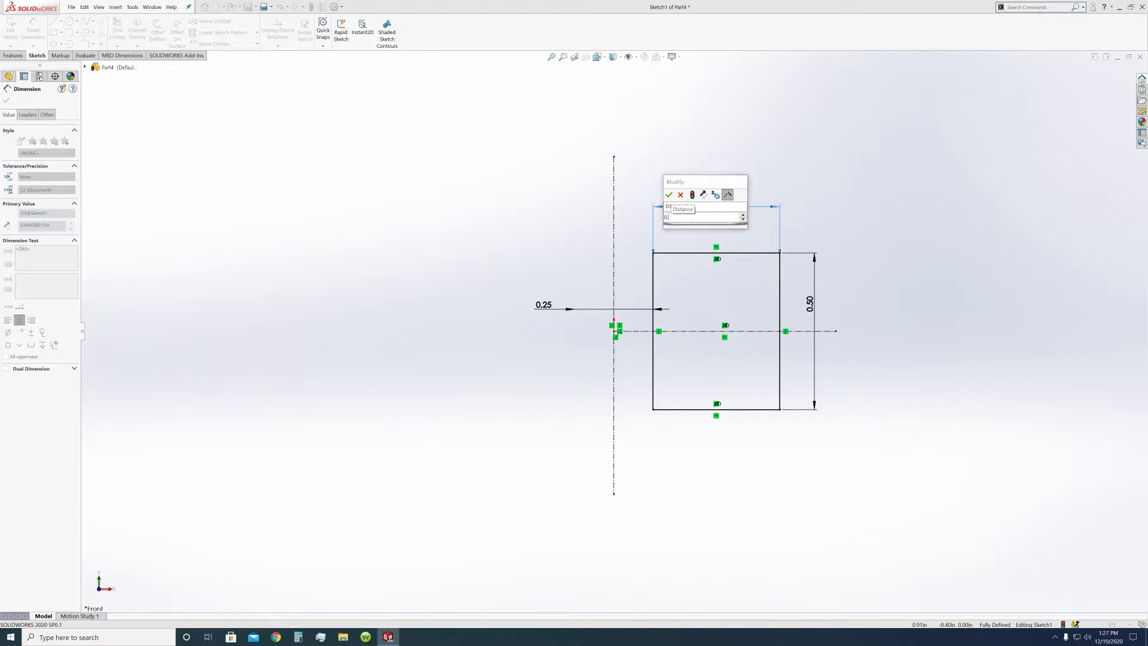
pyautogui.press('Return')
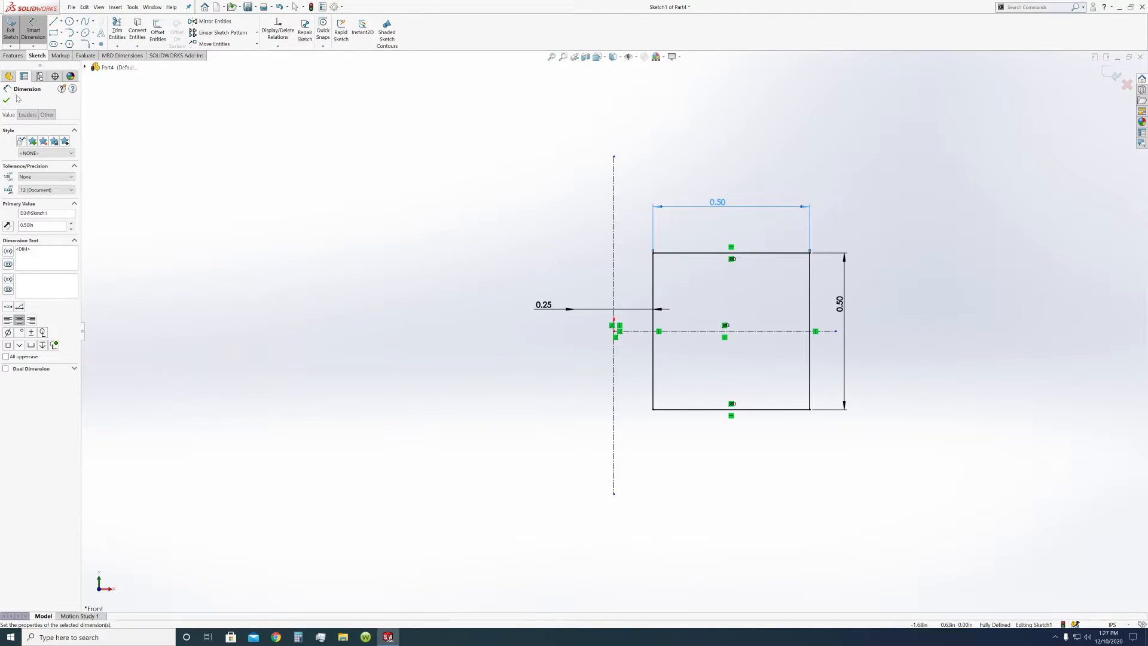
pyautogui.click(6, 102)
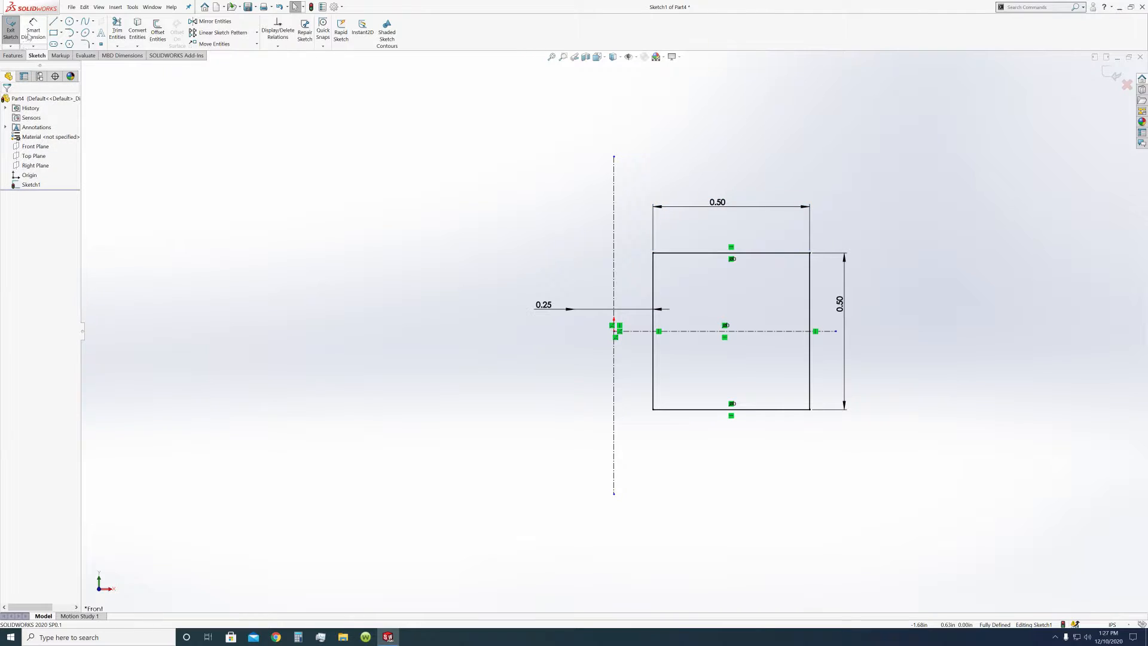
# Step: Add a driven diameter dimension for the rectangle's outer edge about the vertical centerline, and finish the sketch
pyautogui.click(809, 302)
pyautogui.click(614, 250)
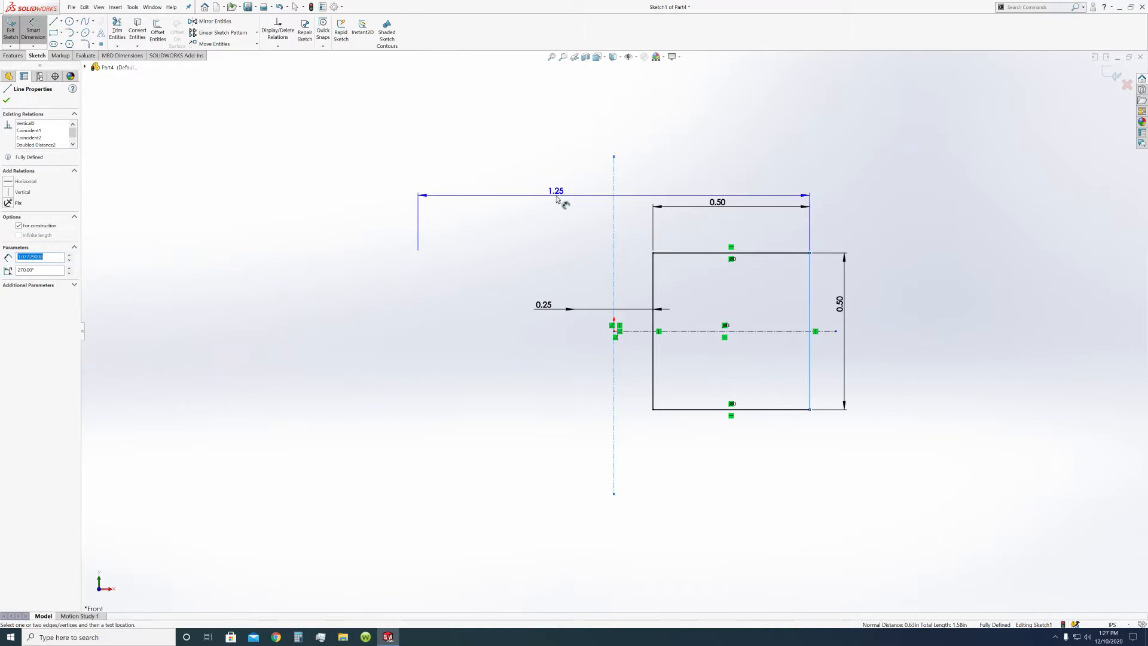
pyautogui.click(573, 166)
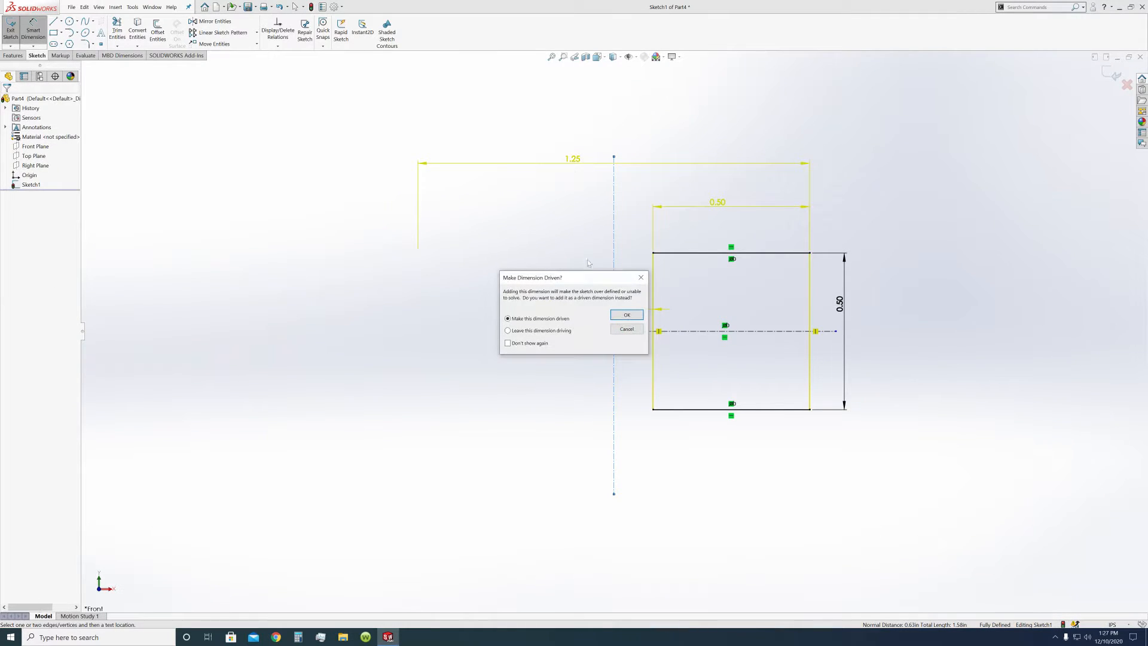
pyautogui.click(625, 316)
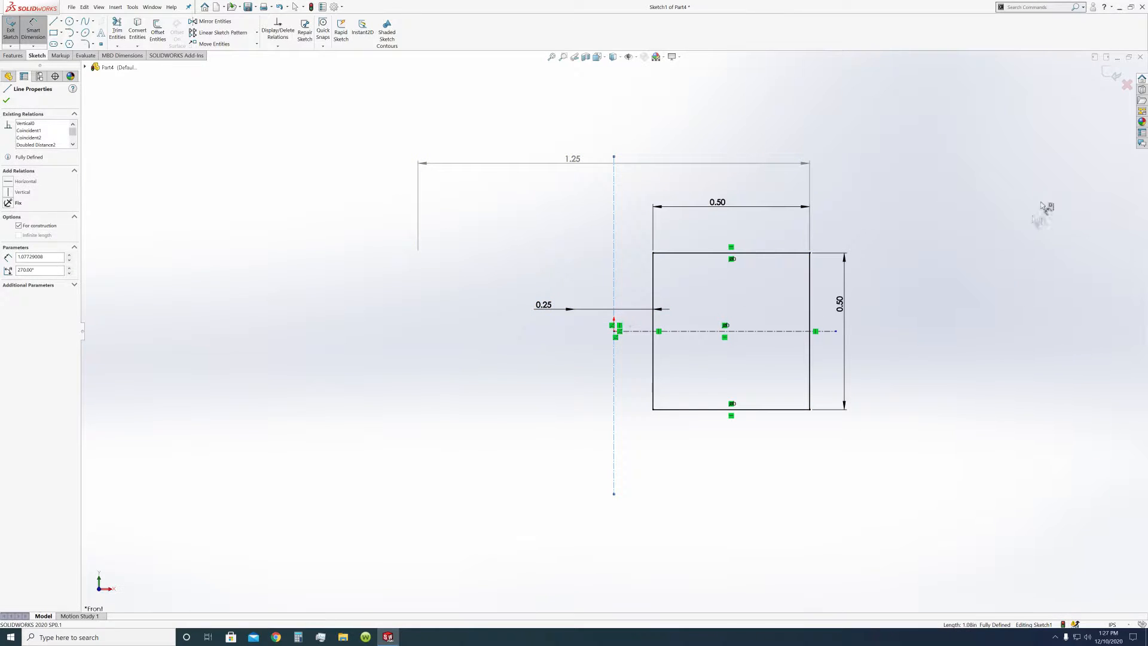
pyautogui.click(7, 100)
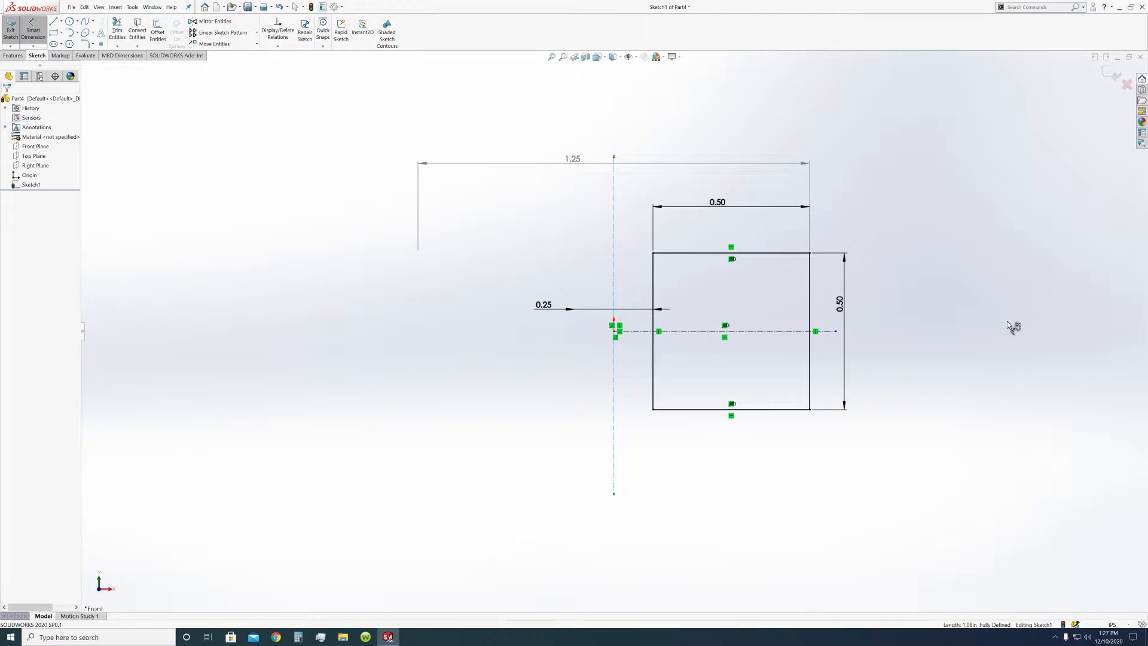
pyautogui.click(1112, 76)
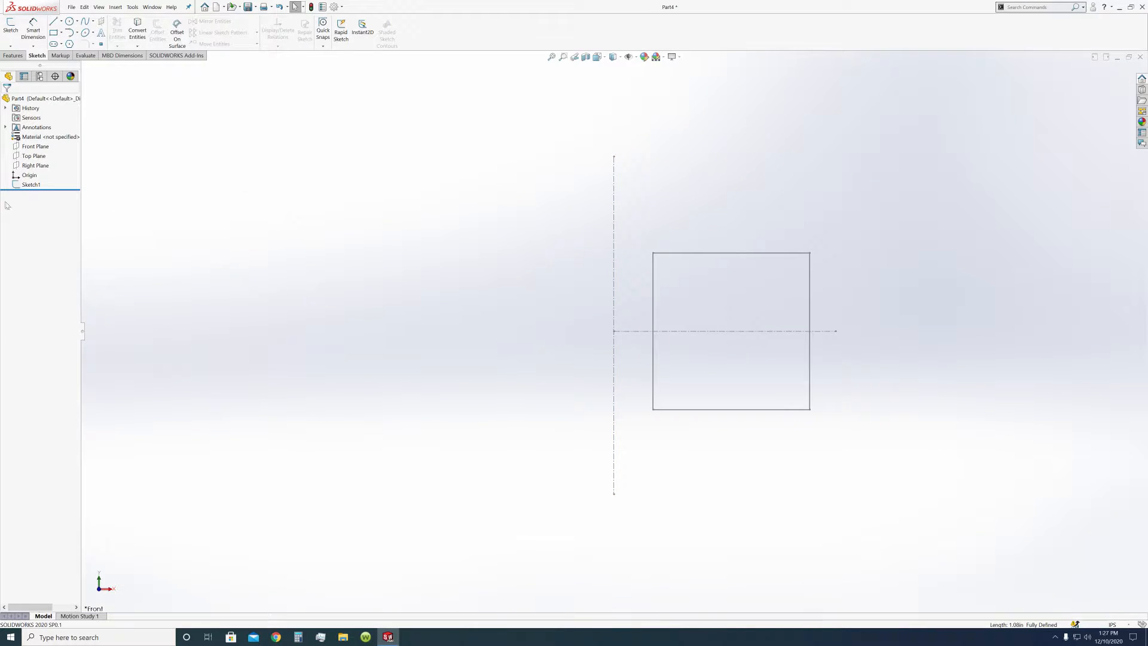
# Step: Revolve the rectangular profile 360 degrees about the vertical centerline
pyautogui.click(12, 55)
pyautogui.click(40, 31)
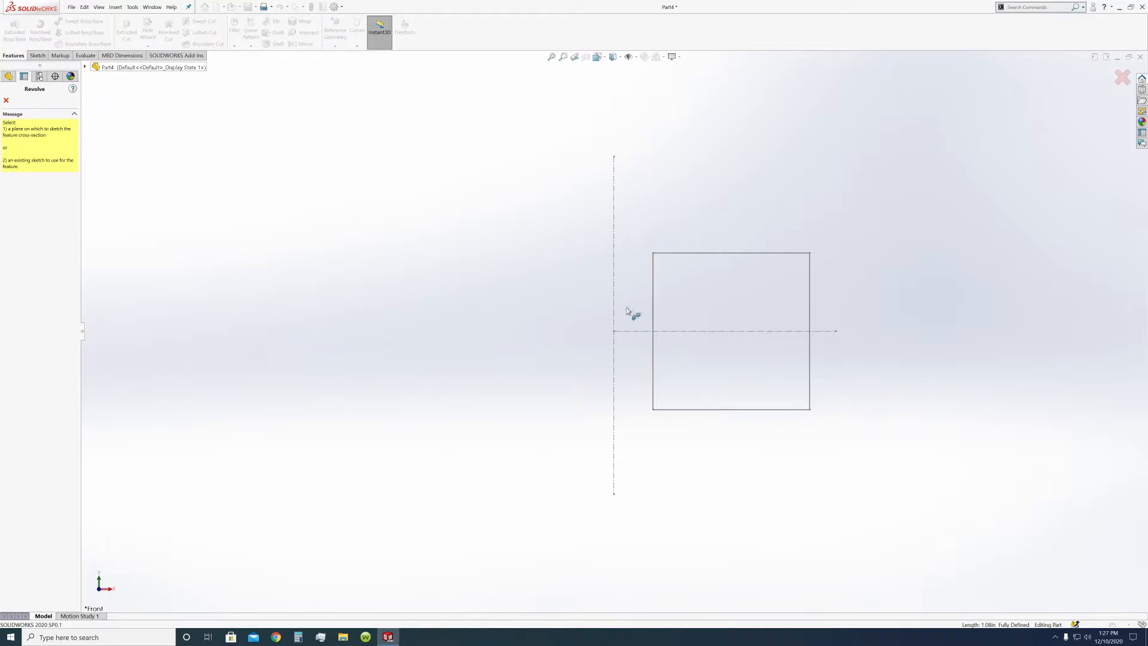
pyautogui.click(623, 306)
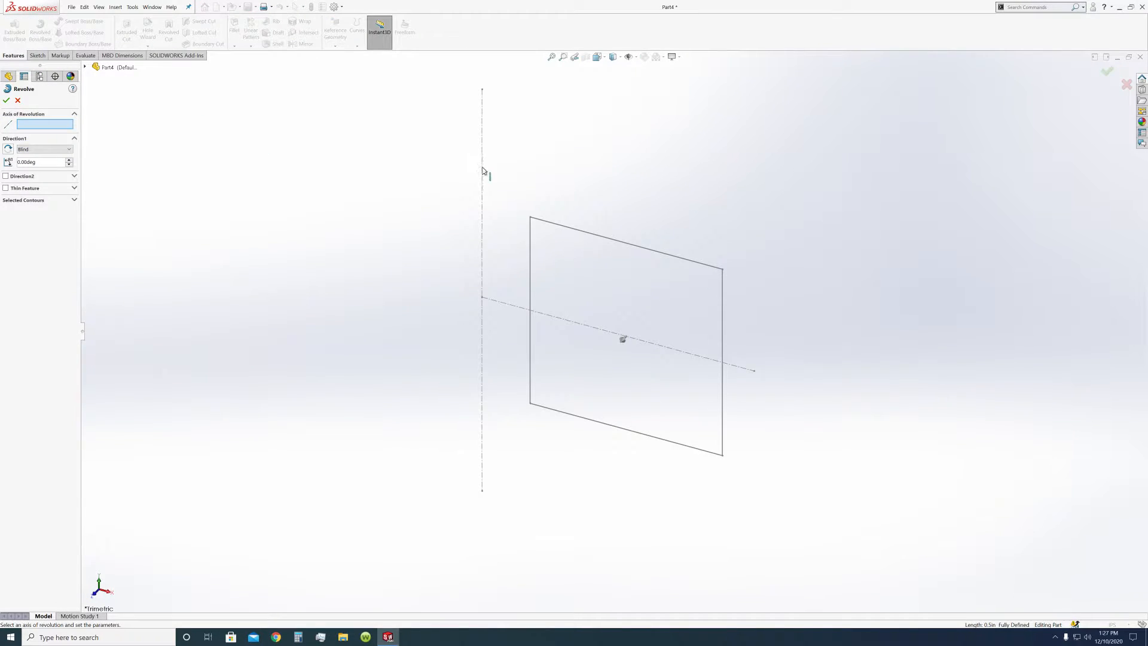
pyautogui.click(482, 170)
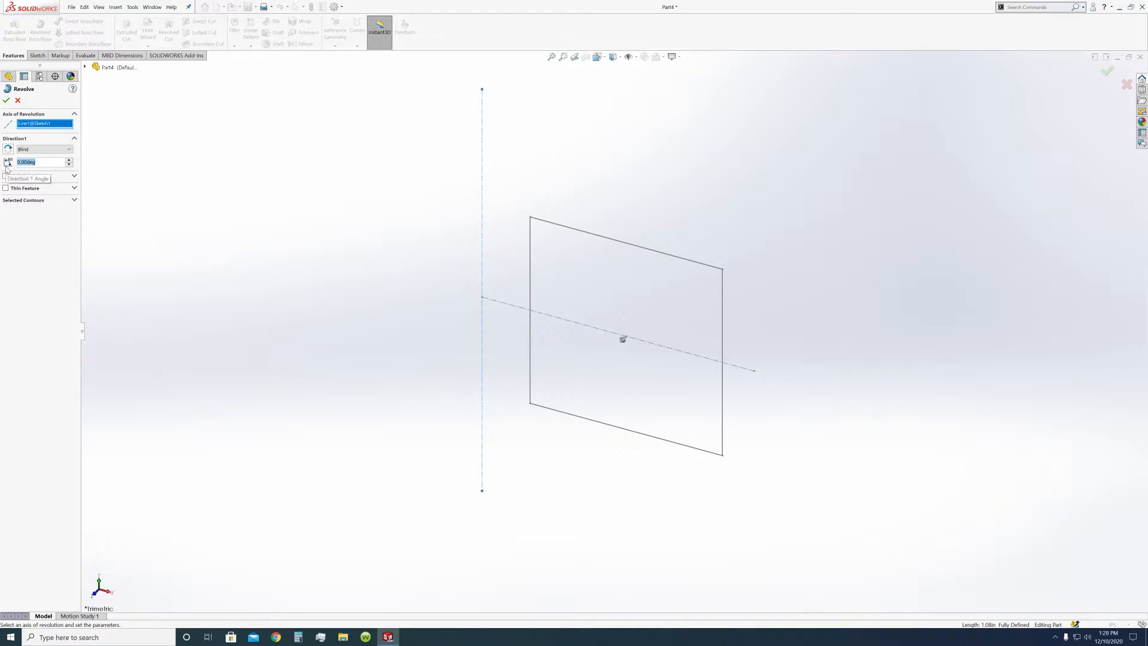
pyautogui.write('360')
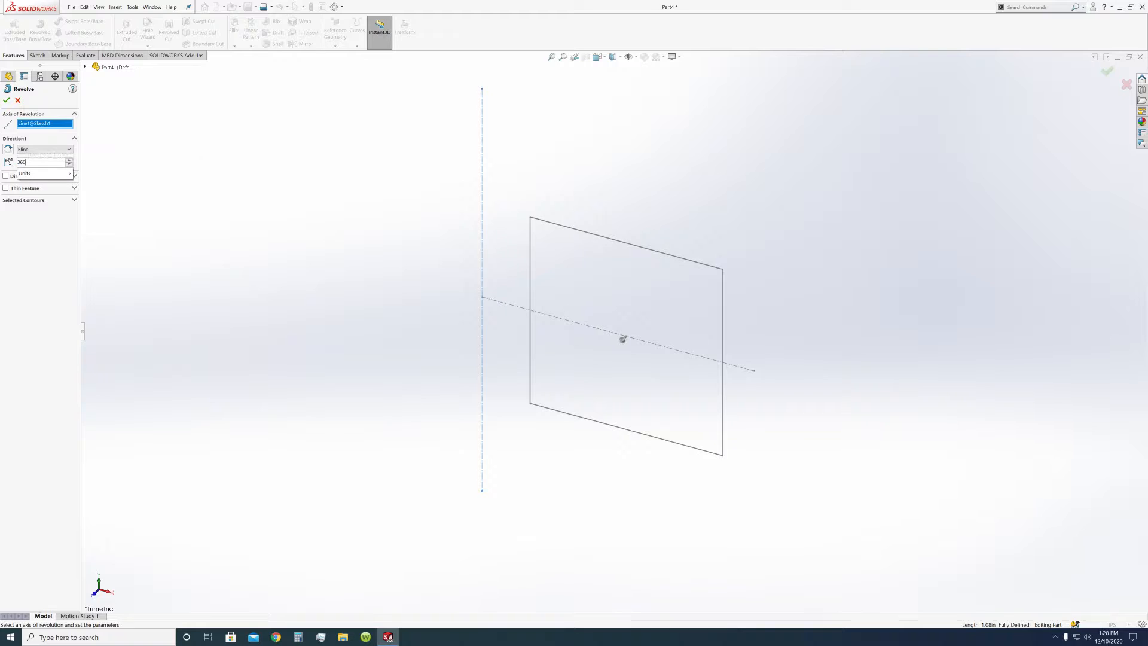
pyautogui.press('Return')
pyautogui.click(6, 100)
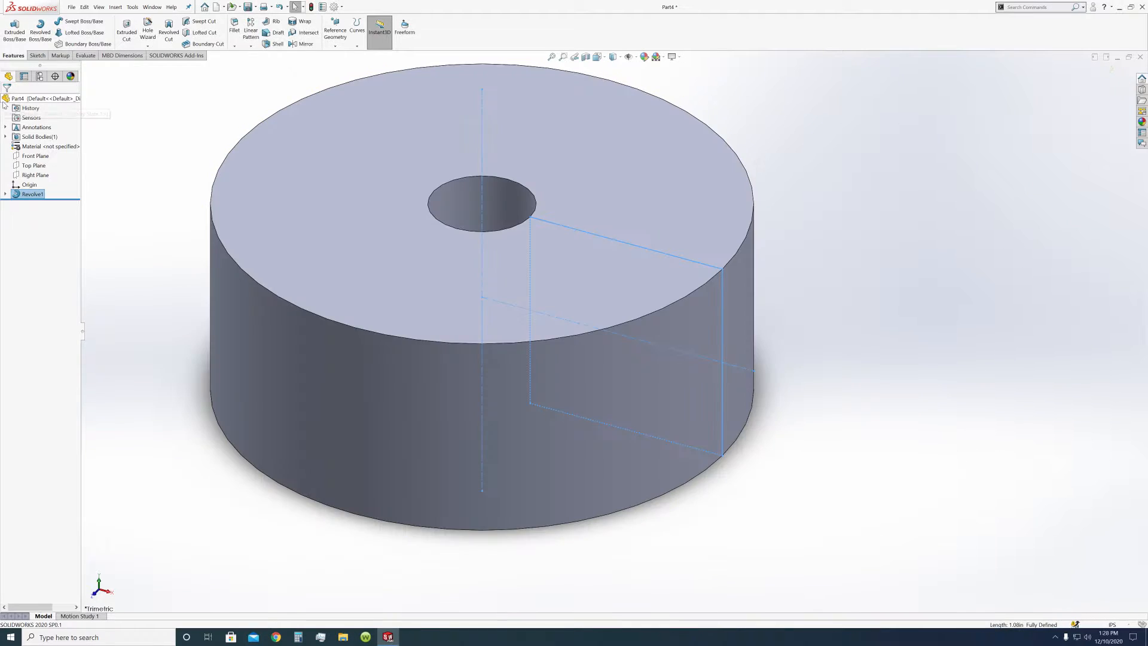
# Step: Reopen the revolve's sketch for editing and set the inner edge's diameter dimension to 0.5 in
pyautogui.scroll(4, 565, 249)
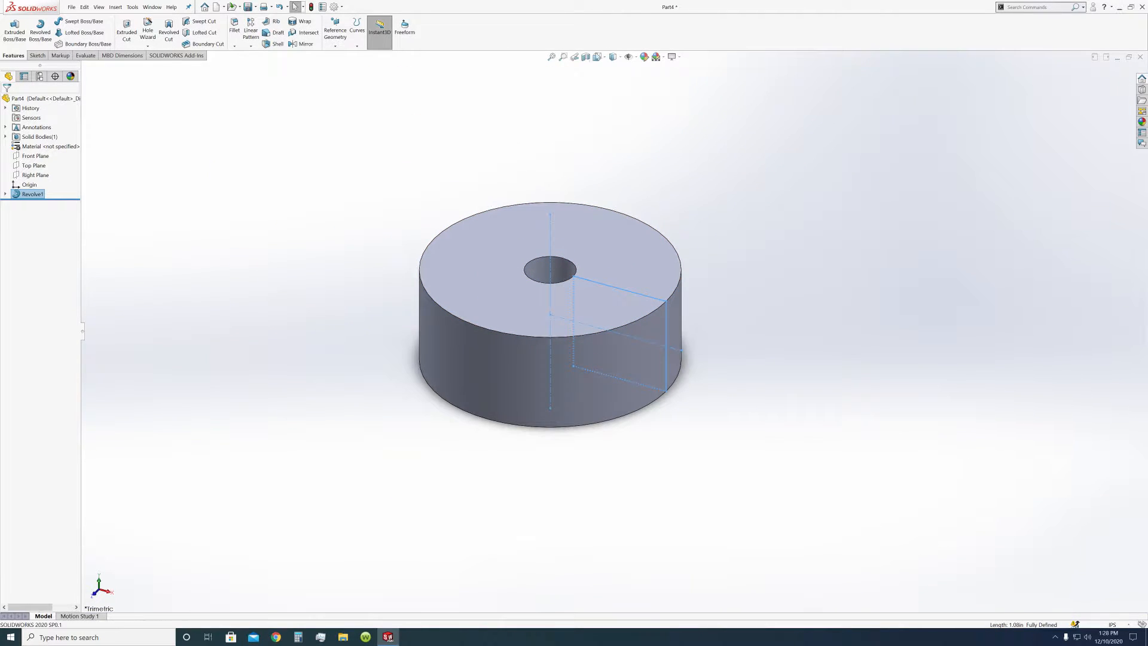
pyautogui.moveTo(720, 189); pyautogui.dragTo(757, 211, button='middle')
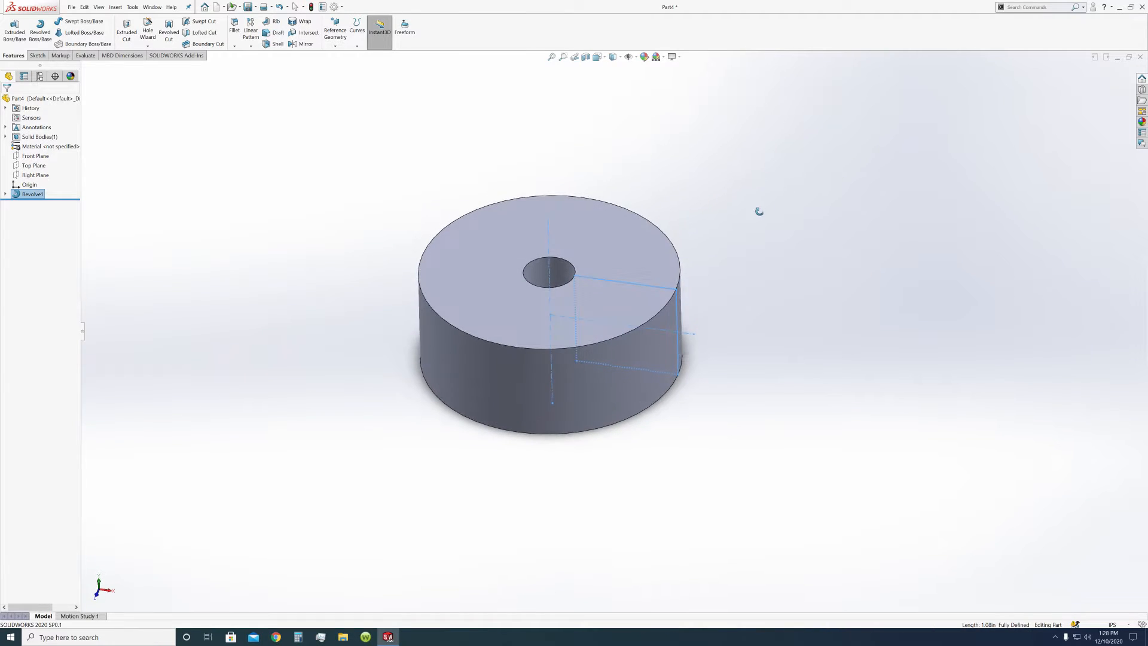
pyautogui.click(5, 194)
pyautogui.click(40, 204)
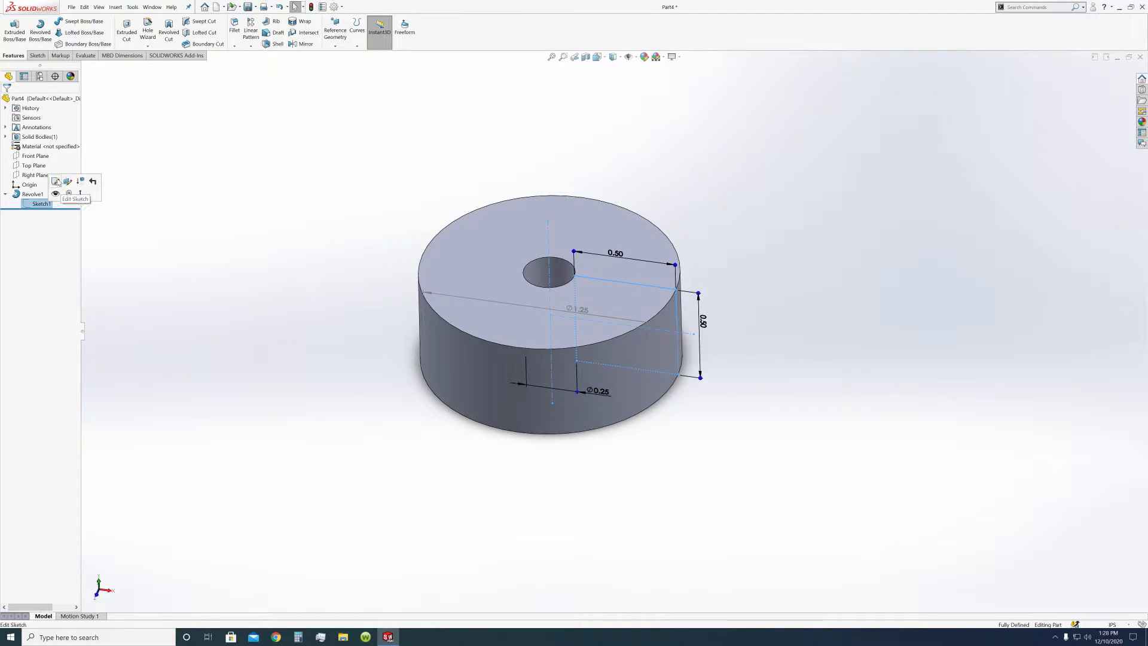
pyautogui.click(56, 182)
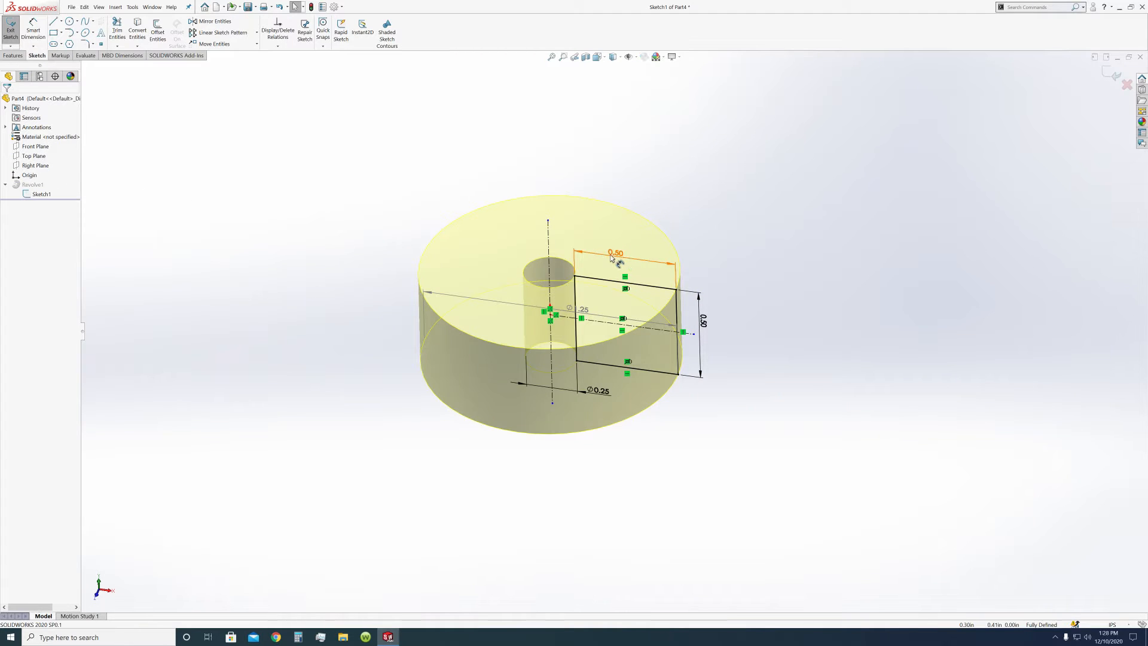
pyautogui.click(596, 395)
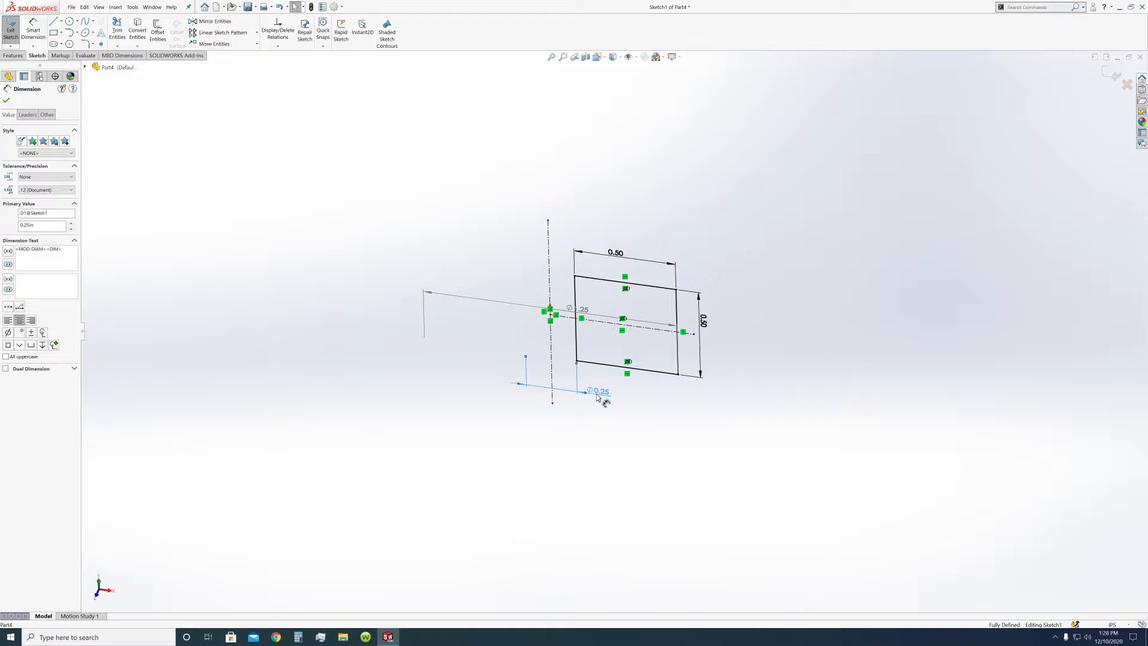
pyautogui.doubleClick(33, 225)
pyautogui.write('0.5')
pyautogui.press('Return')
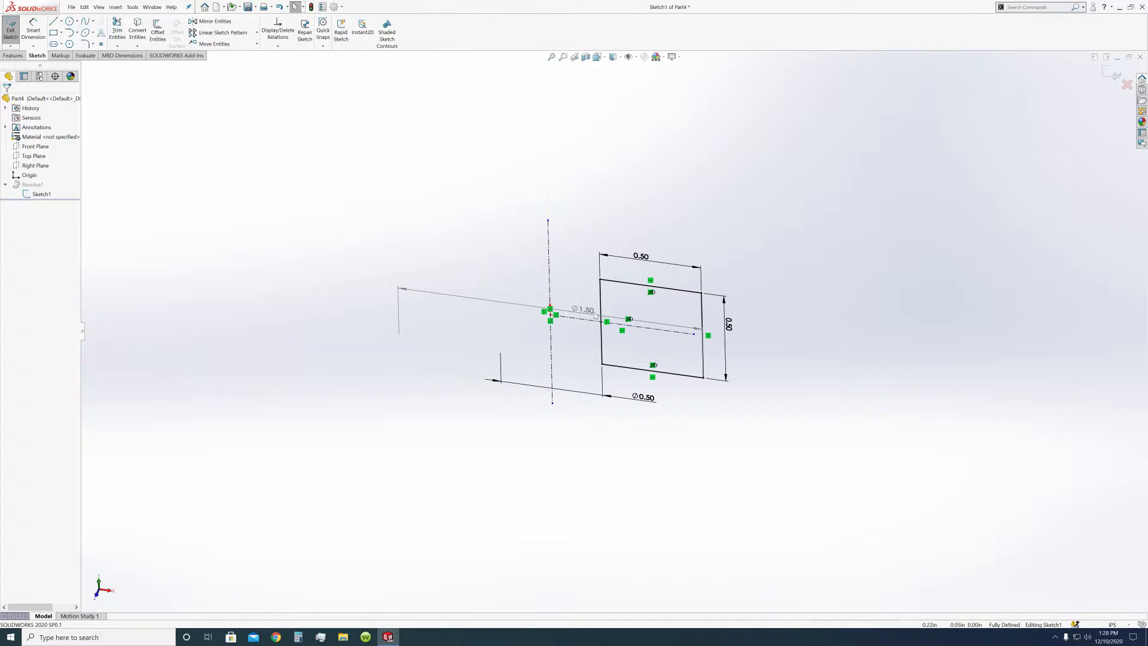
# Step: Set the rectangle's width dimension to 1/6 in
pyautogui.click(41, 194)
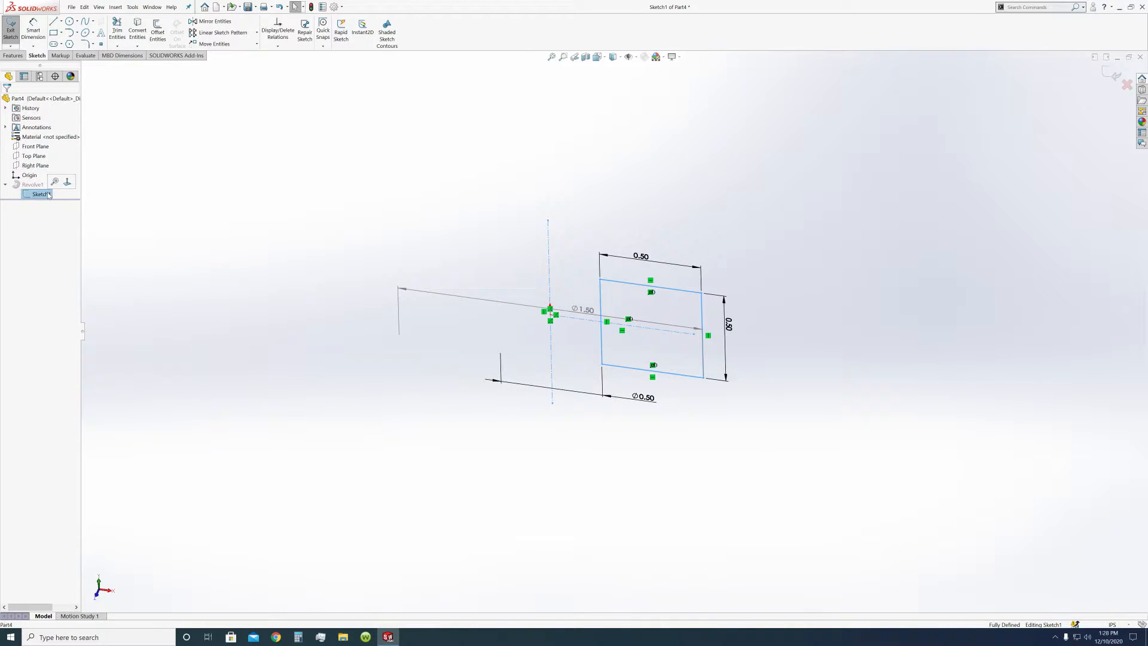
pyautogui.click(642, 257)
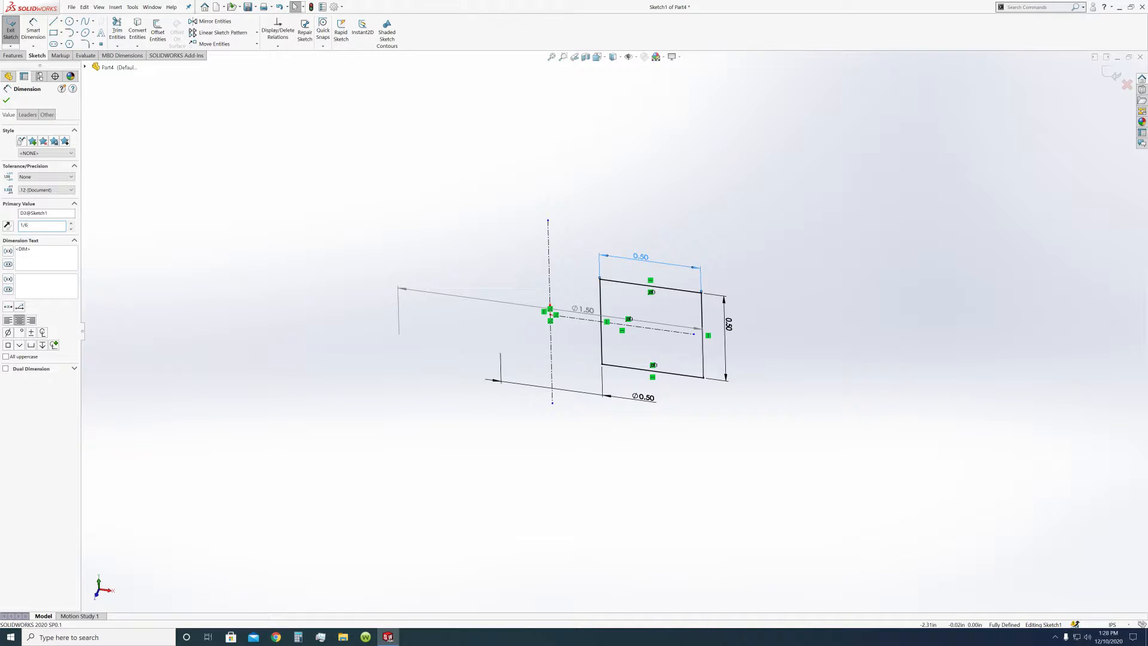
pyautogui.press('Return')
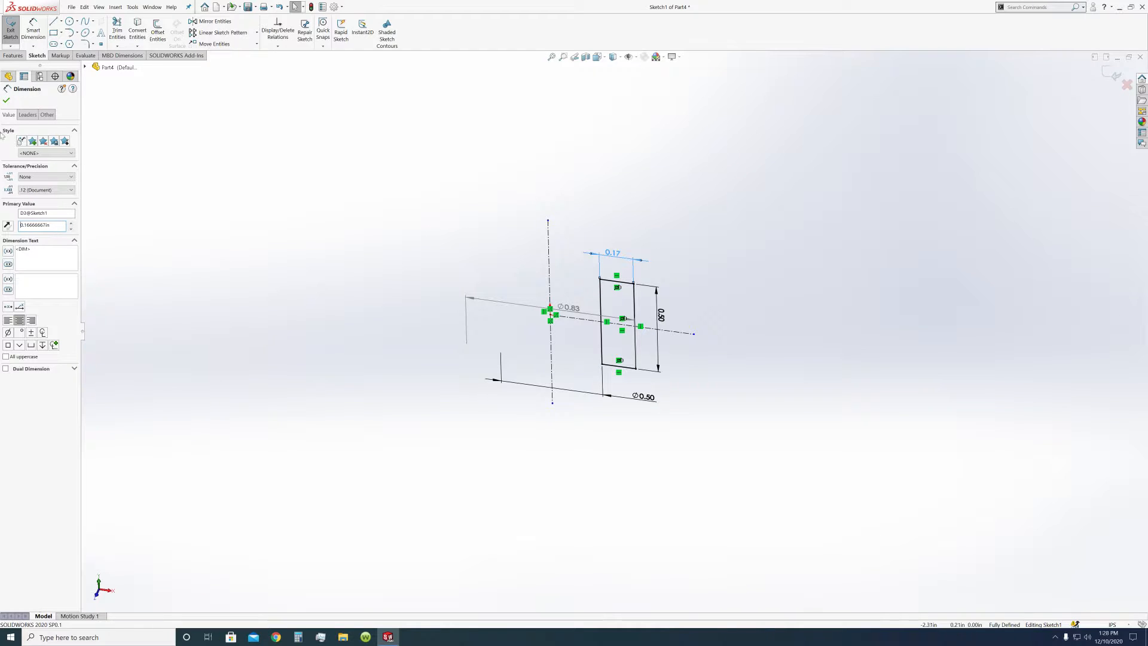
pyautogui.click(6, 102)
# Step: Exit the edited sketch so the revolved ring rebuilds
pyautogui.scroll(3, 742, 318)
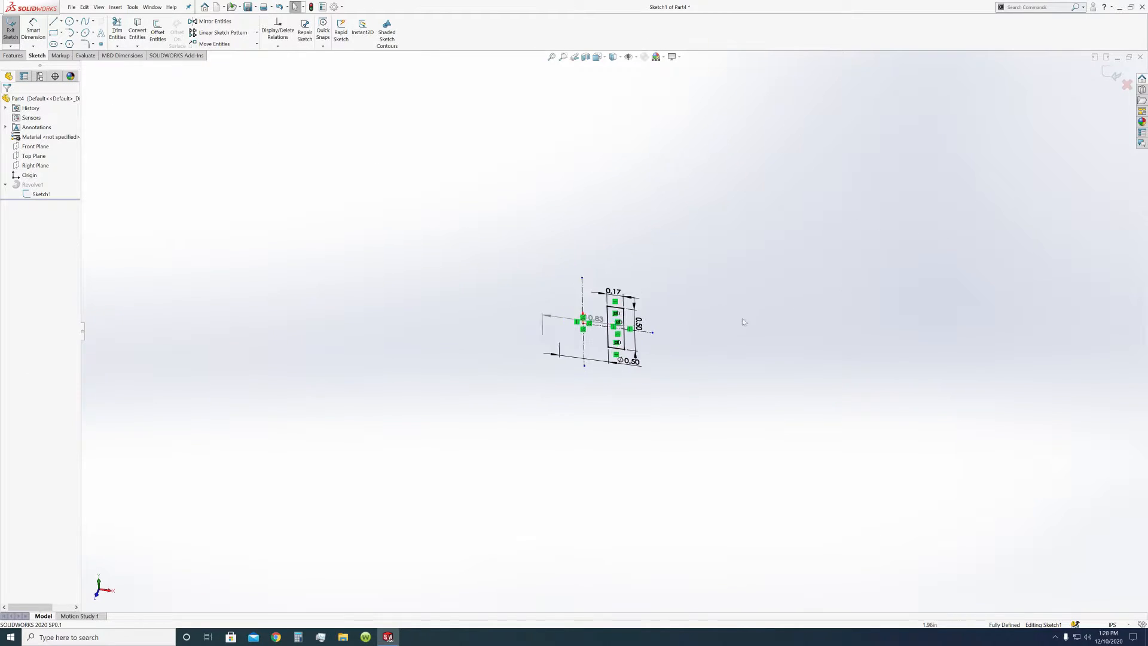
pyautogui.scroll(-5, 469, 342)
pyautogui.click(1113, 73)
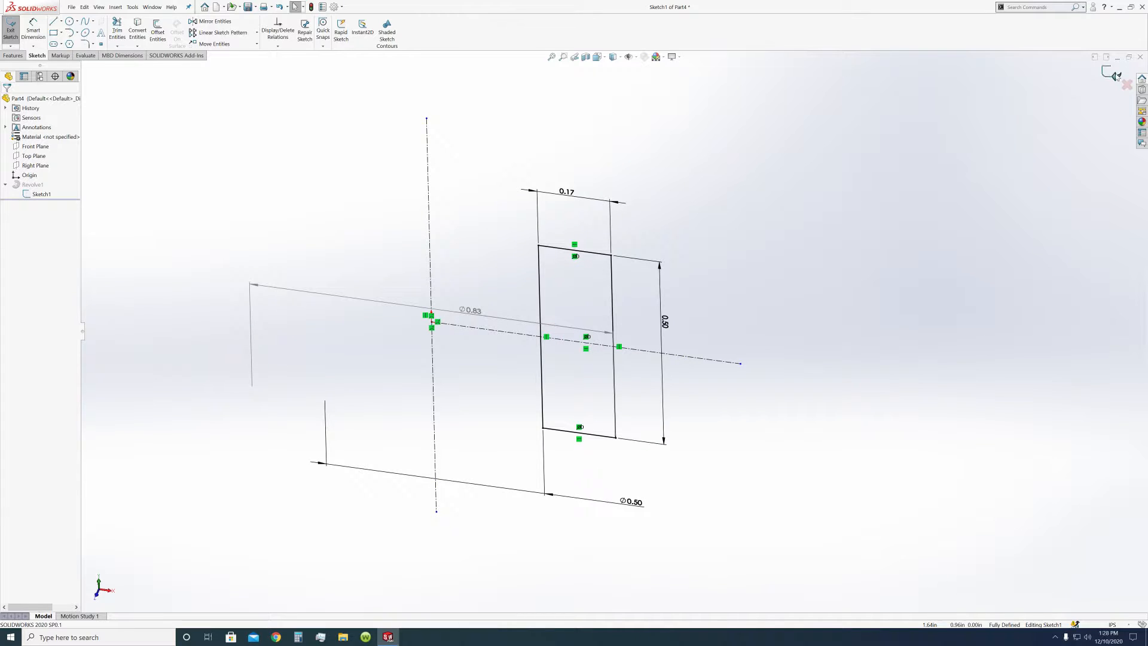
pyautogui.scroll(4, 715, 271)
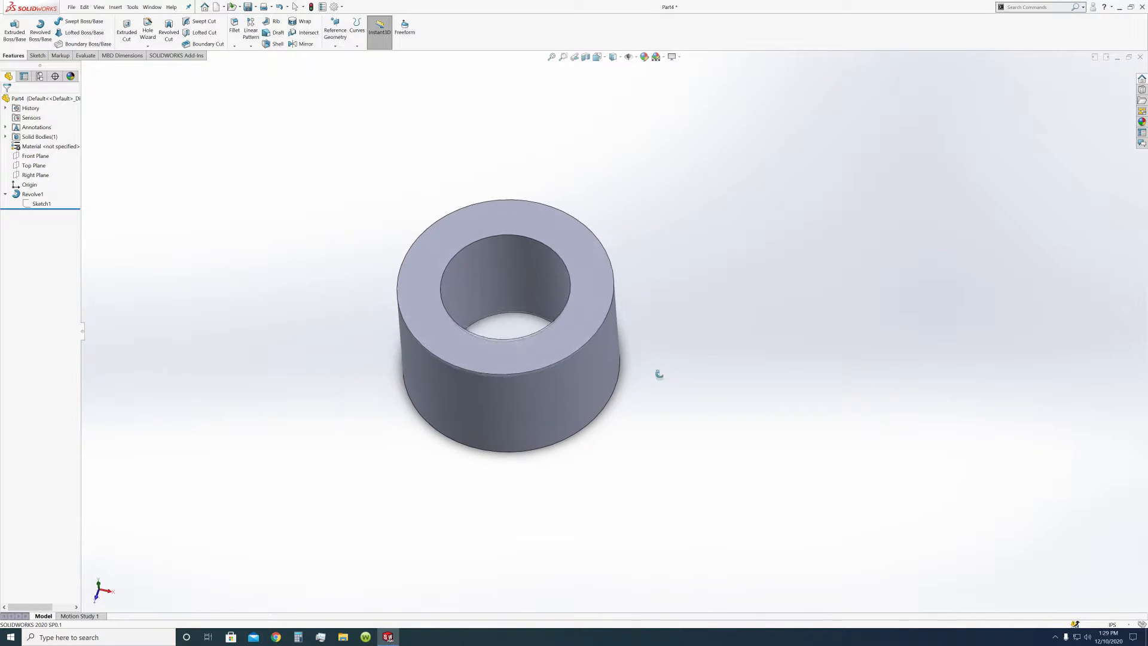
# Step: Show the profile sketch's dimensions on the revolved ring and set the profile's width and height both to 0.25 in
pyautogui.click(31, 204)
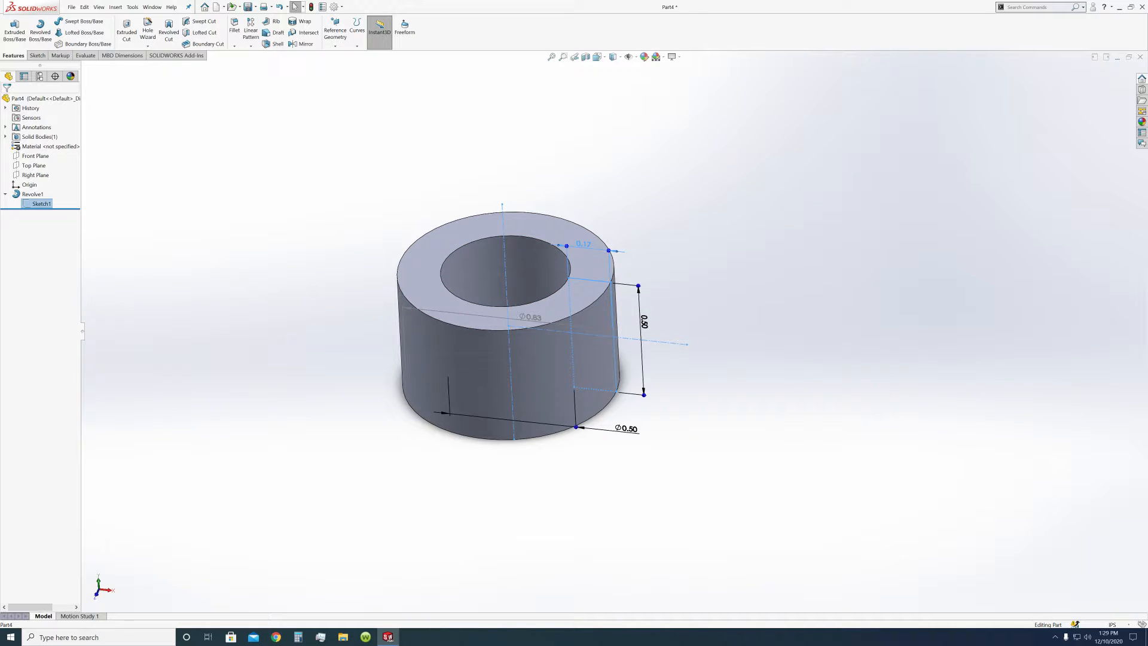
pyautogui.doubleClick(583, 244)
pyautogui.press('Return')
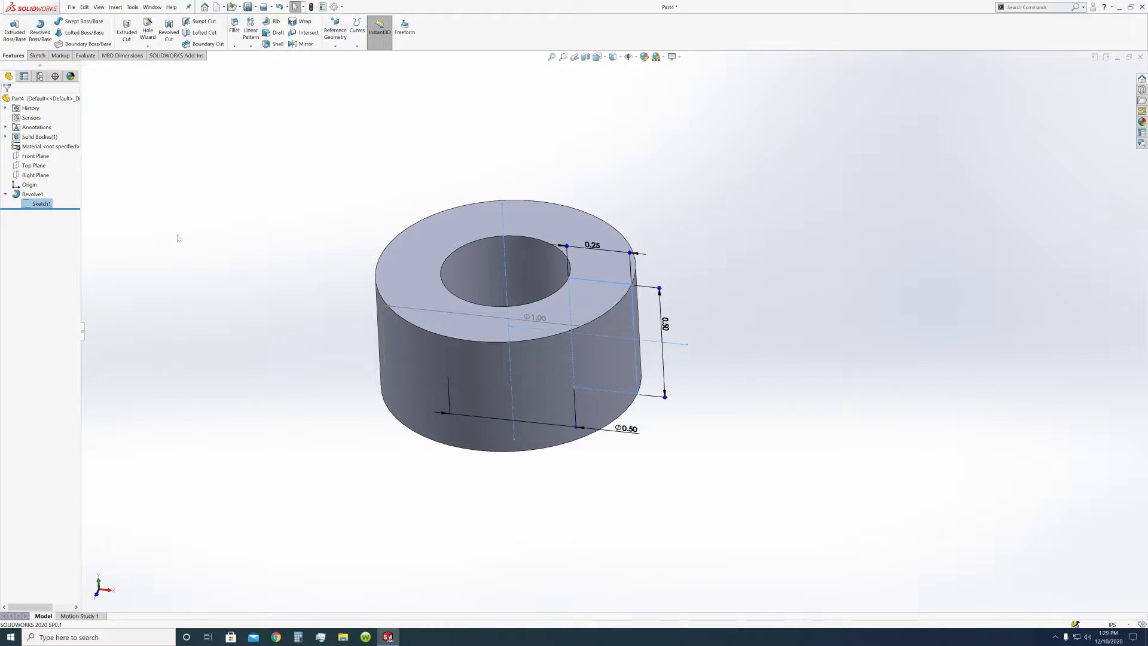
pyautogui.click(665, 324)
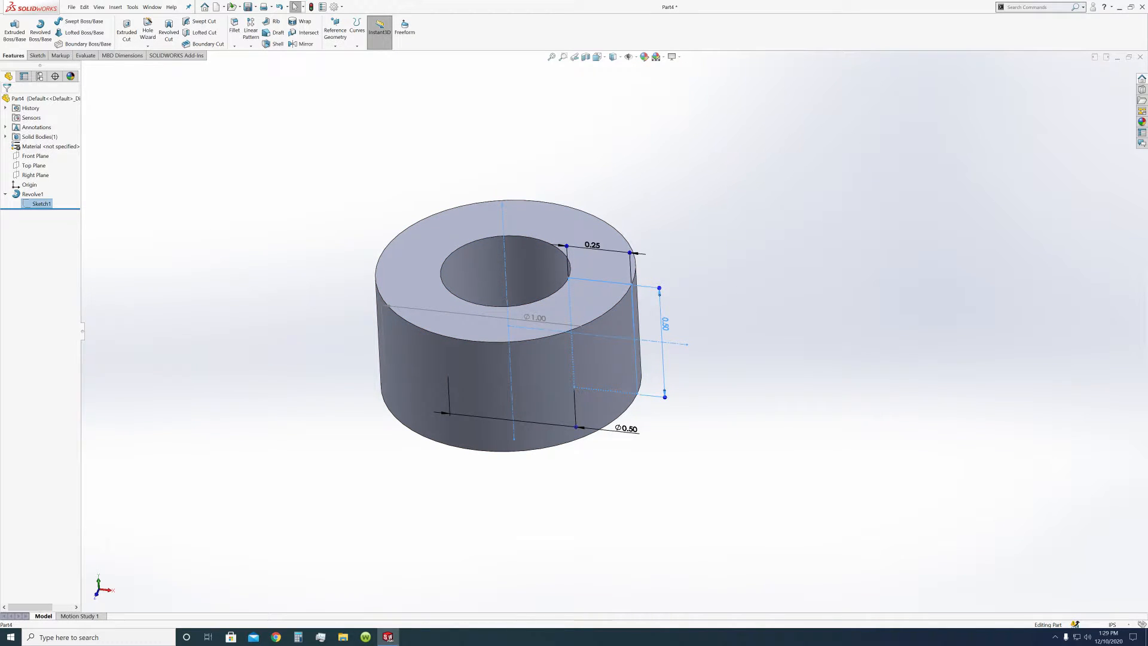
pyautogui.doubleClick(665, 323)
pyautogui.press('Return')
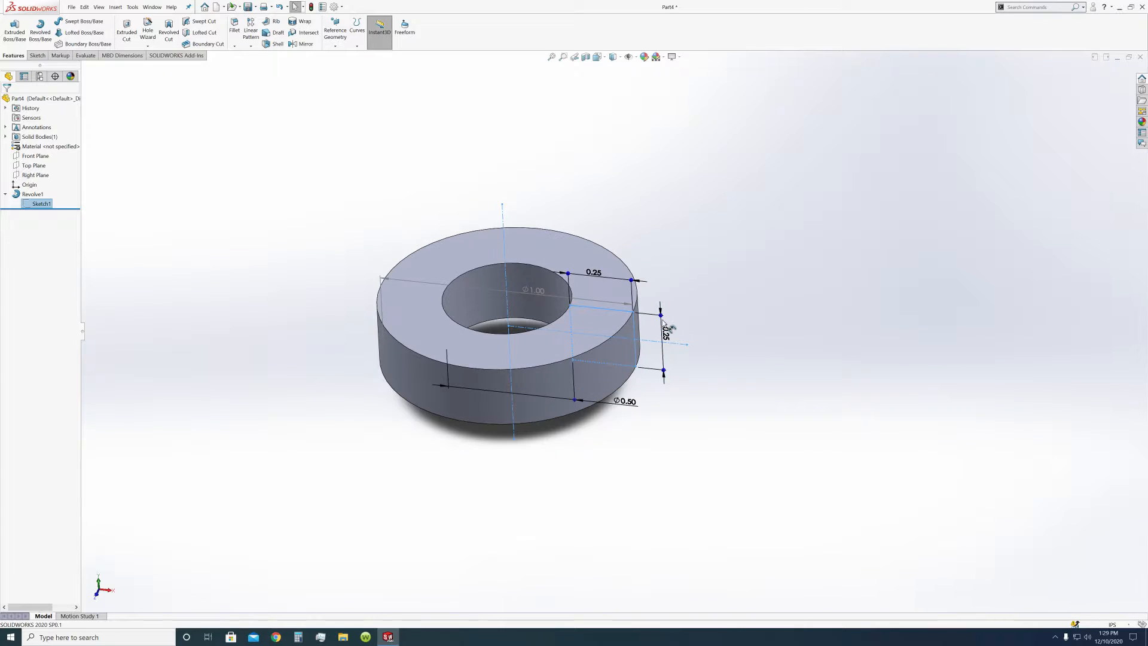
# Step: Set the profile's height dimension on the revolved ring to 1/3 in and clear the selection
pyautogui.moveTo(304, 312); pyautogui.dragTo(303, 267, button='middle')
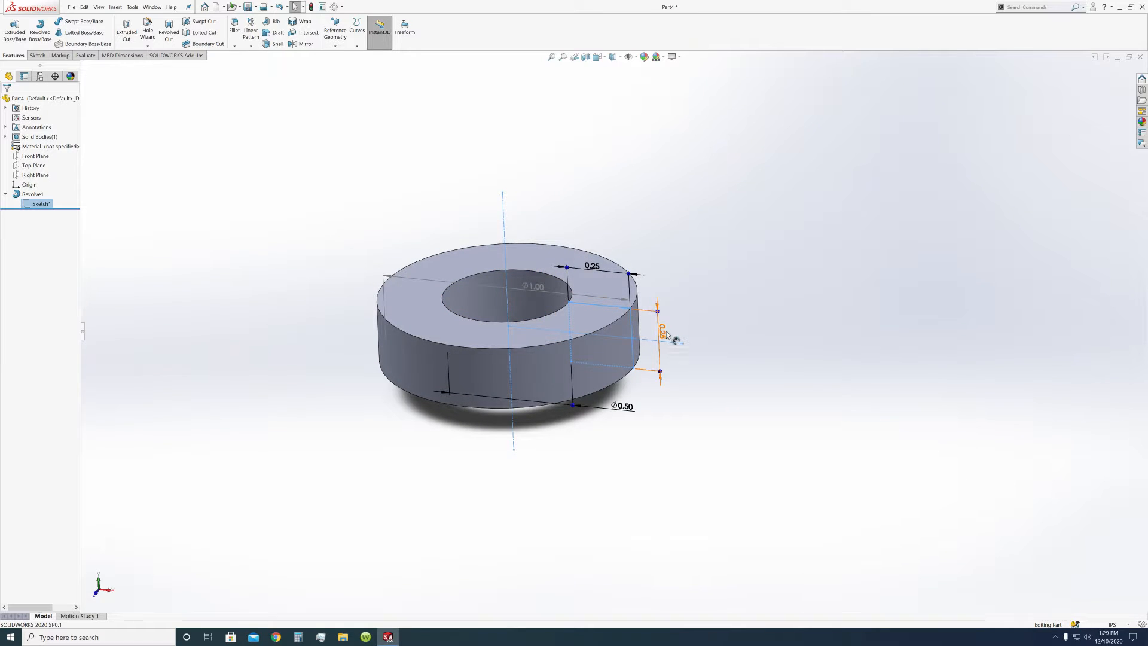
pyautogui.moveTo(730, 428); pyautogui.dragTo(730, 397, button='middle')
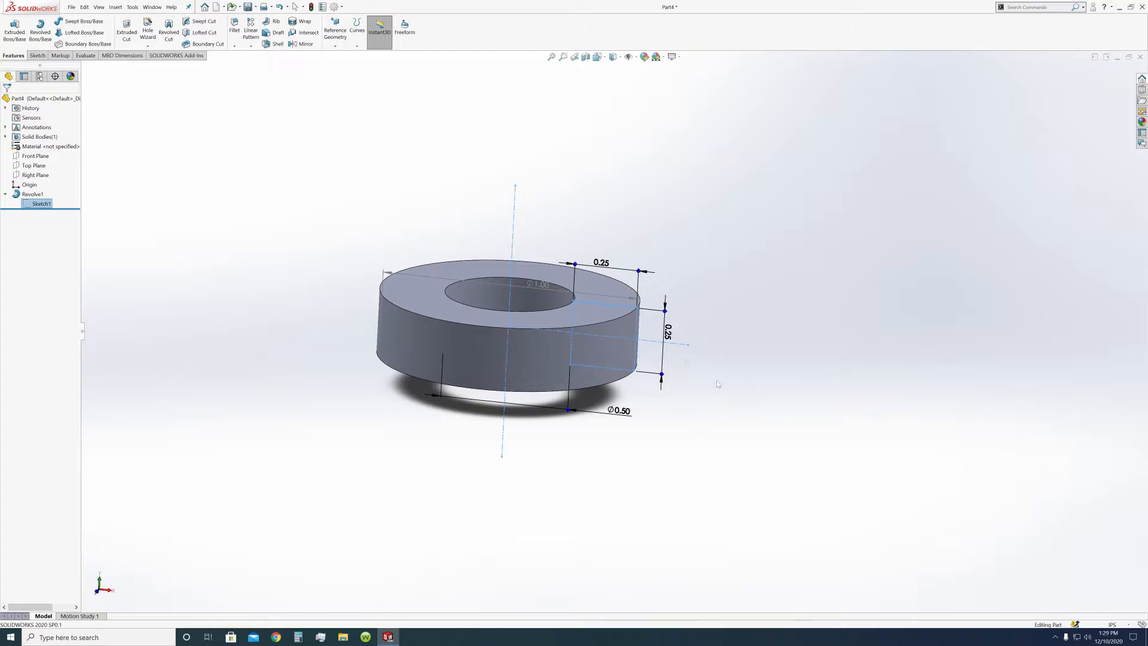
pyautogui.click(662, 330)
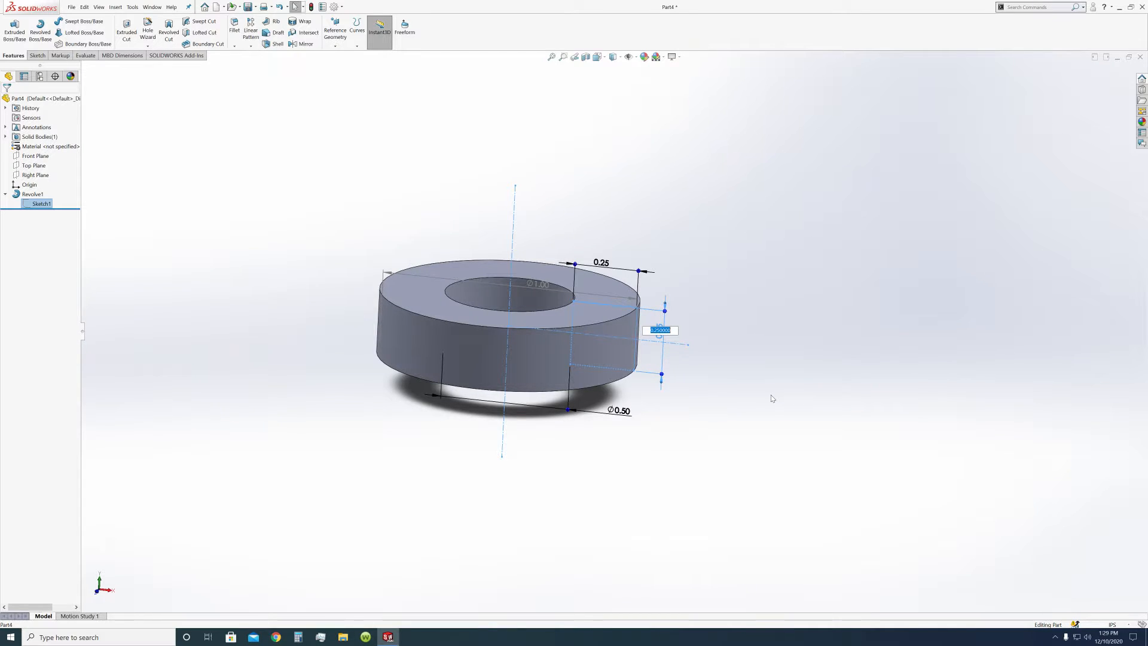
pyautogui.write('1/3')
pyautogui.press('Return')
pyautogui.moveTo(483, 212); pyautogui.dragTo(479, 154, button='middle')
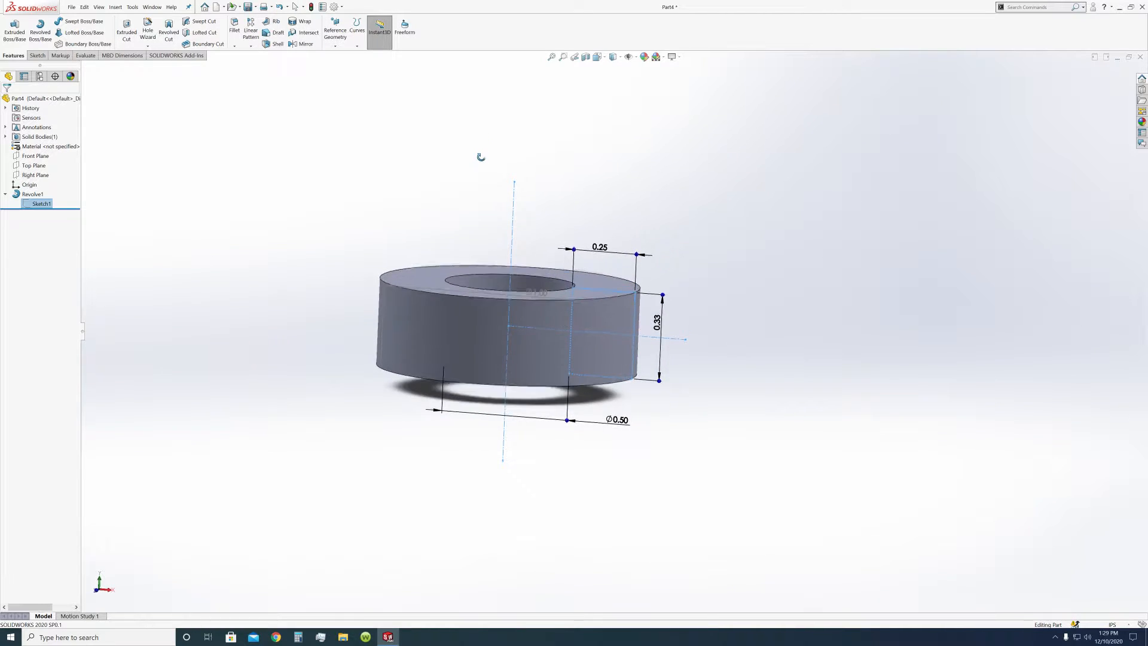
pyautogui.click(661, 329)
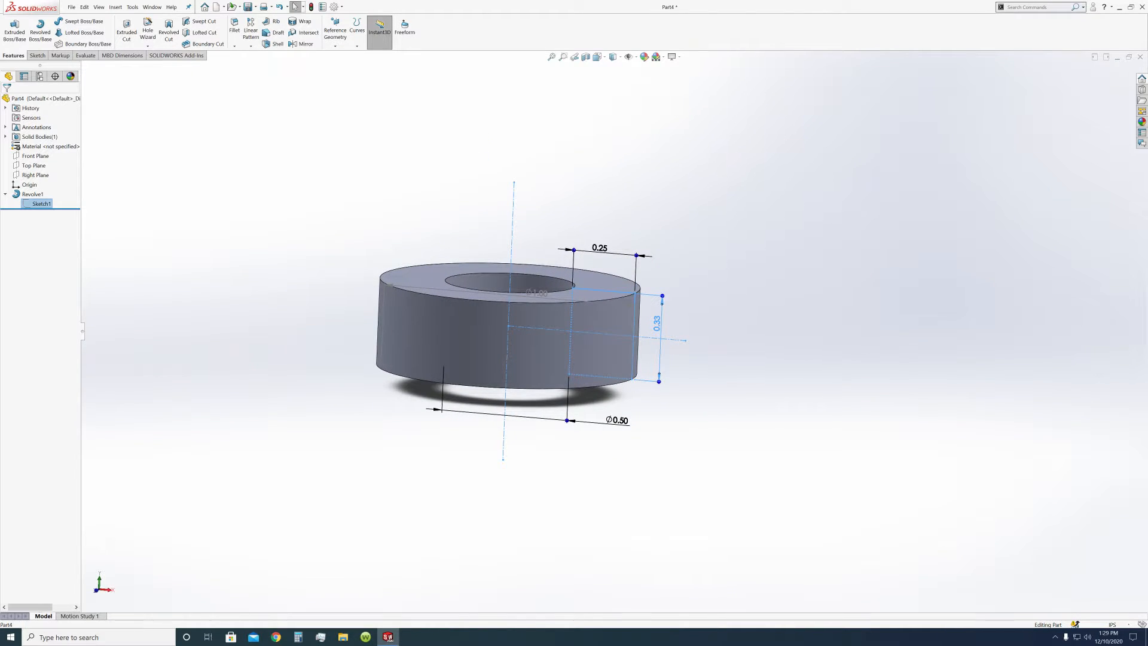
pyautogui.click(684, 305)
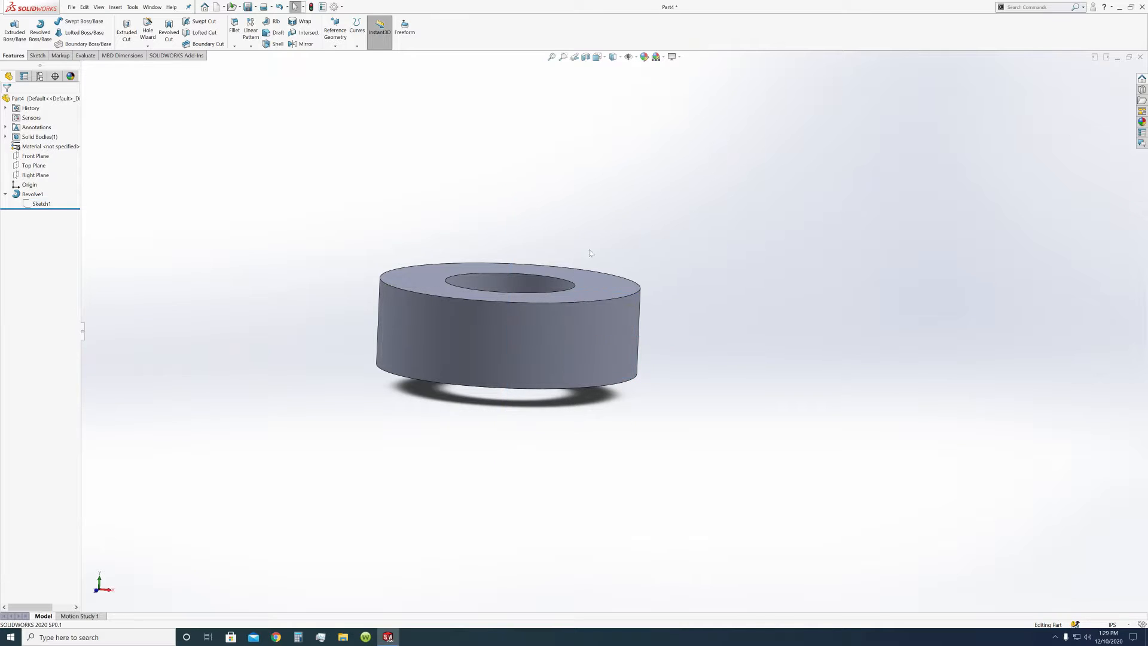
# Step: Orient the ring to the Front view and reopen the revolve's profile sketch for editing
pyautogui.click(597, 56)
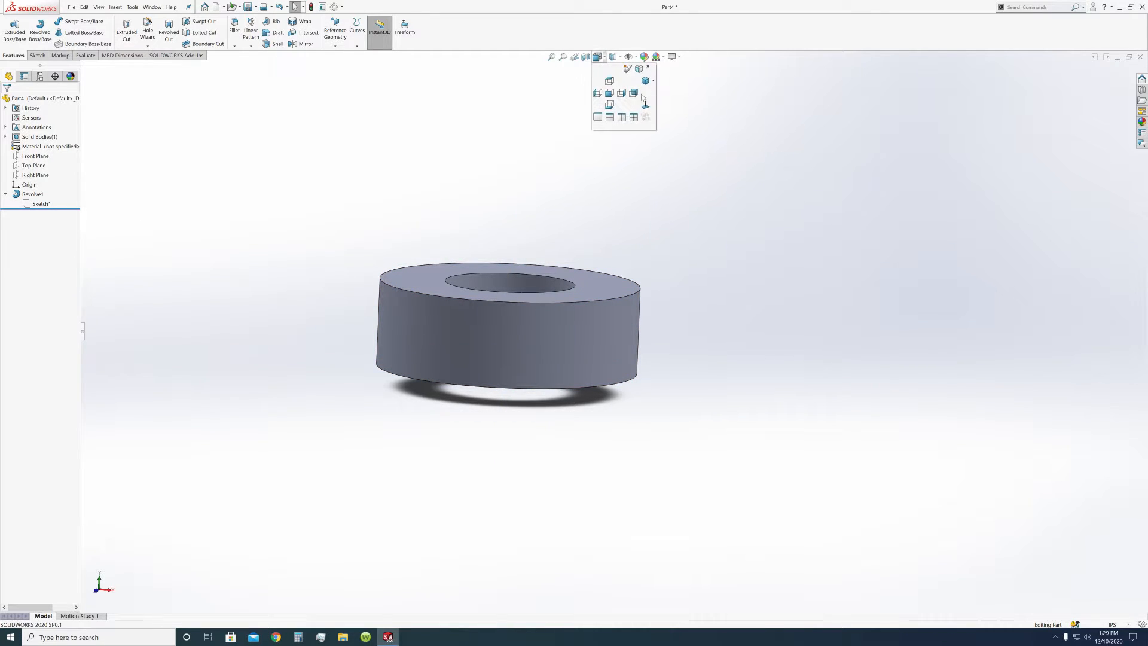
pyautogui.click(609, 93)
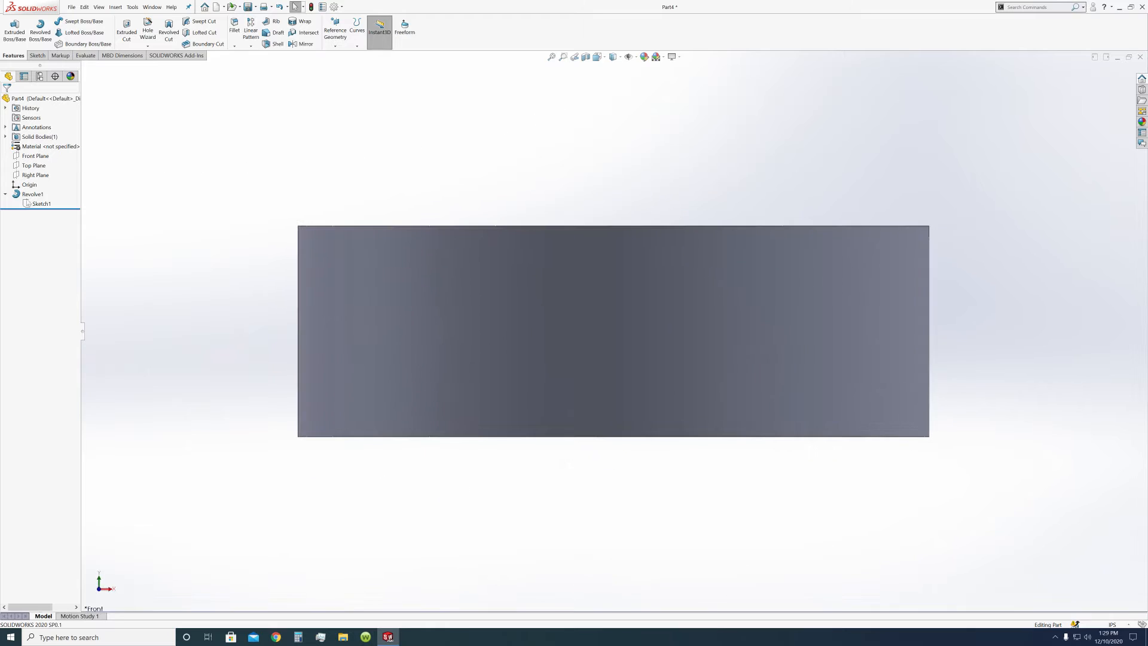
pyautogui.click(37, 204)
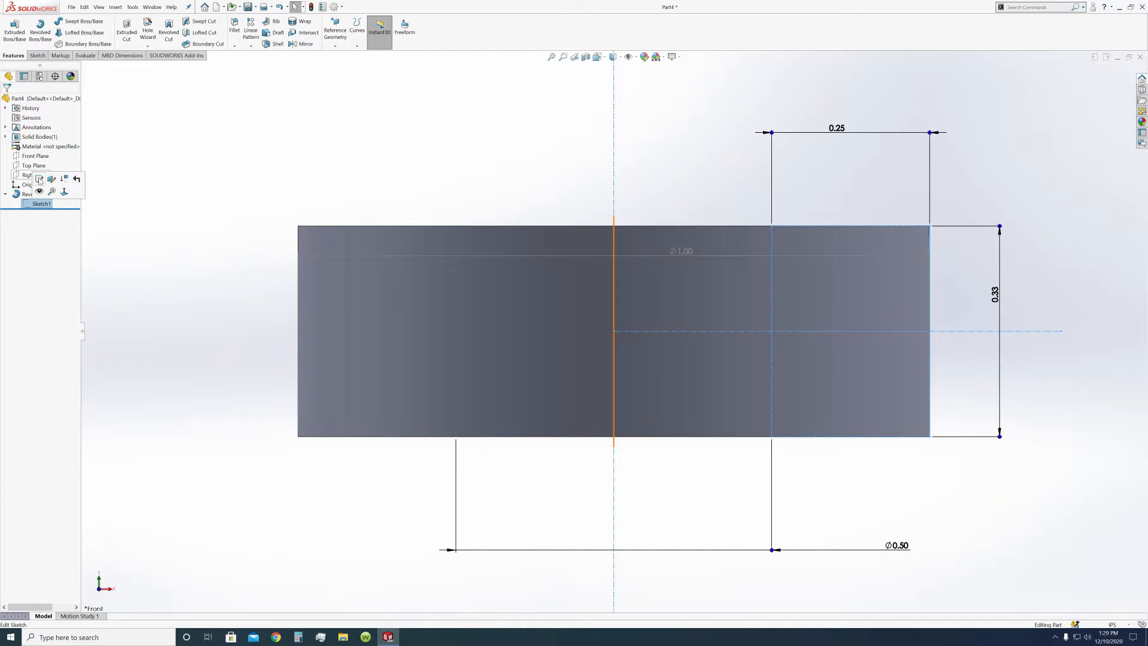
pyautogui.click(39, 180)
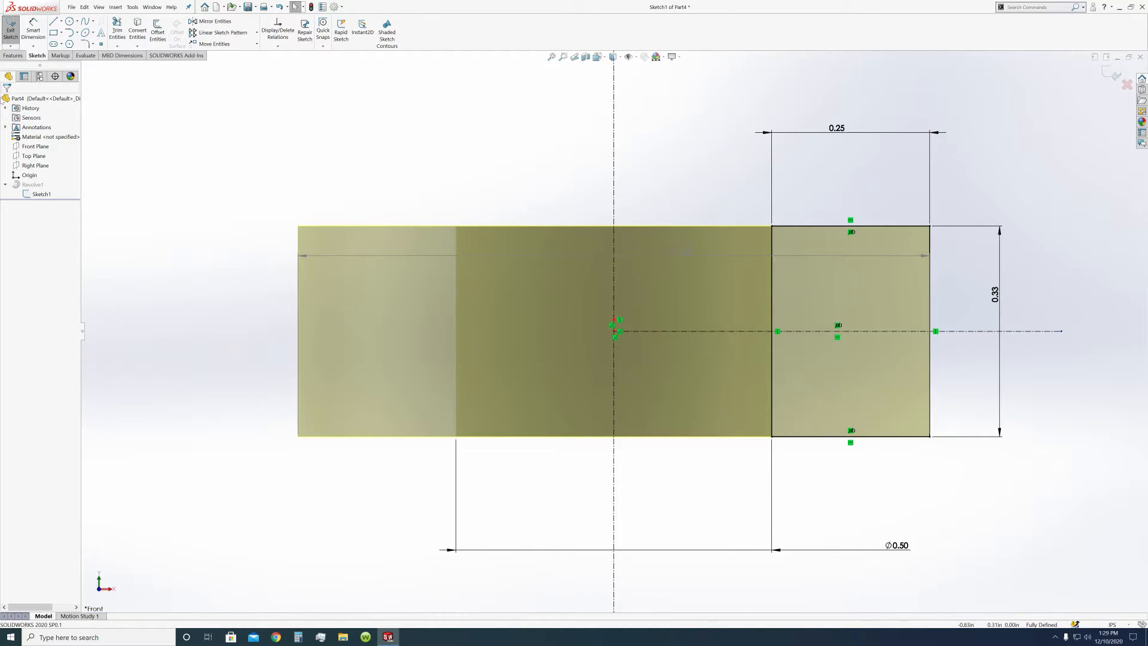
# Step: Sketch a corner rectangle about 0.07 by 0.09 in inside the profile, against the middle of its outer edge
pyautogui.click(53, 33)
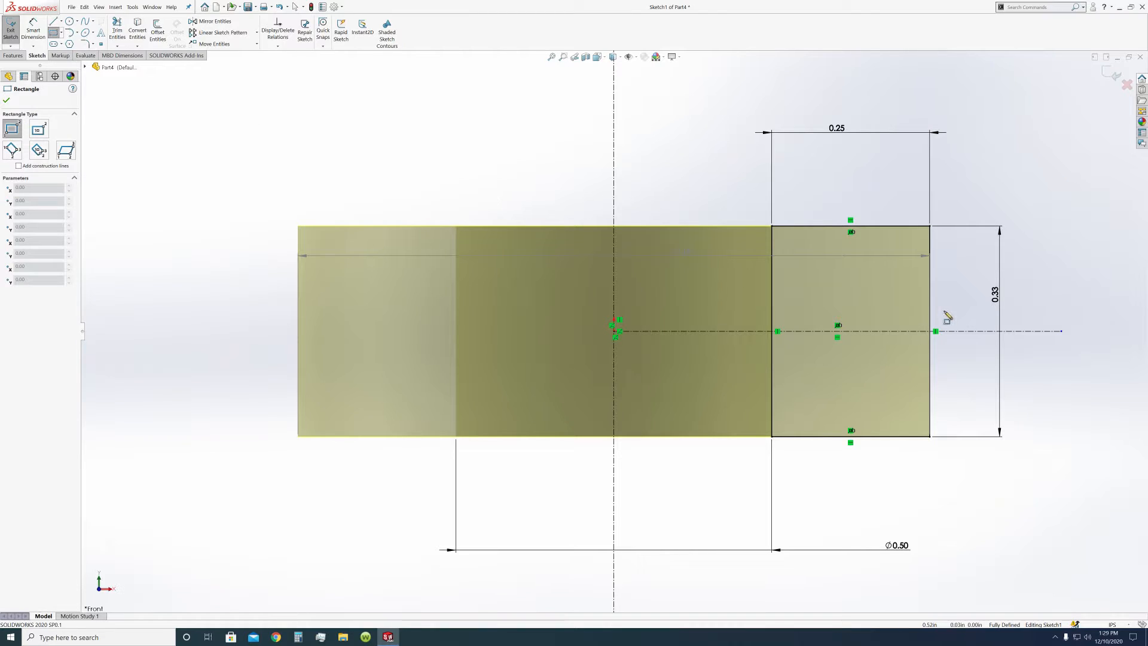
pyautogui.click(886, 304)
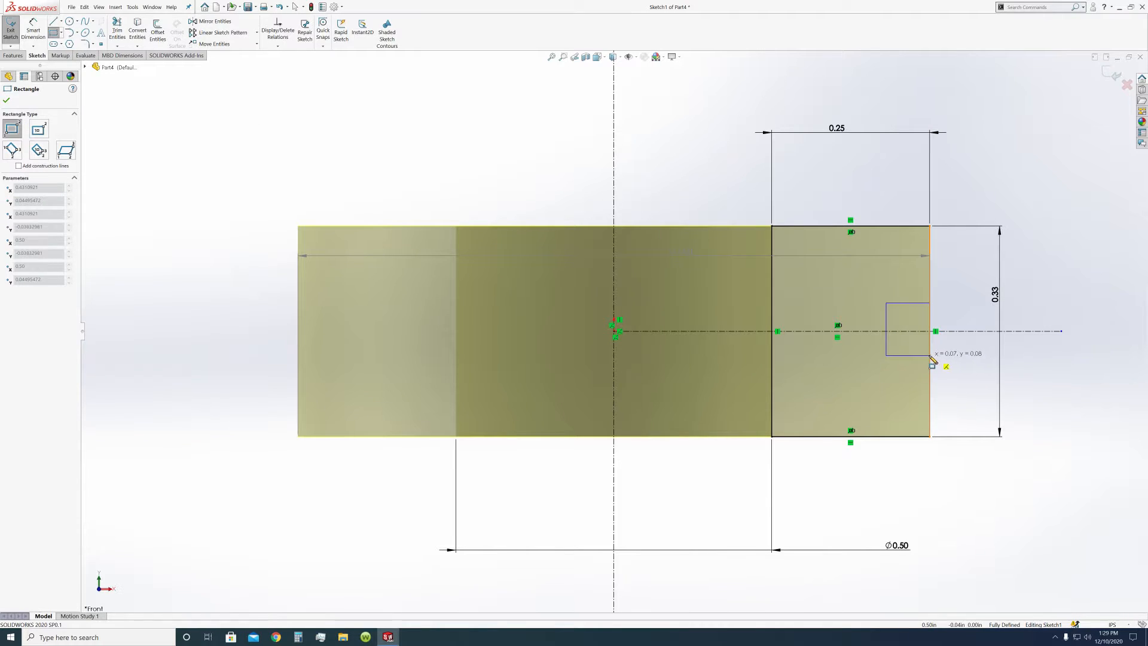
pyautogui.click(931, 359)
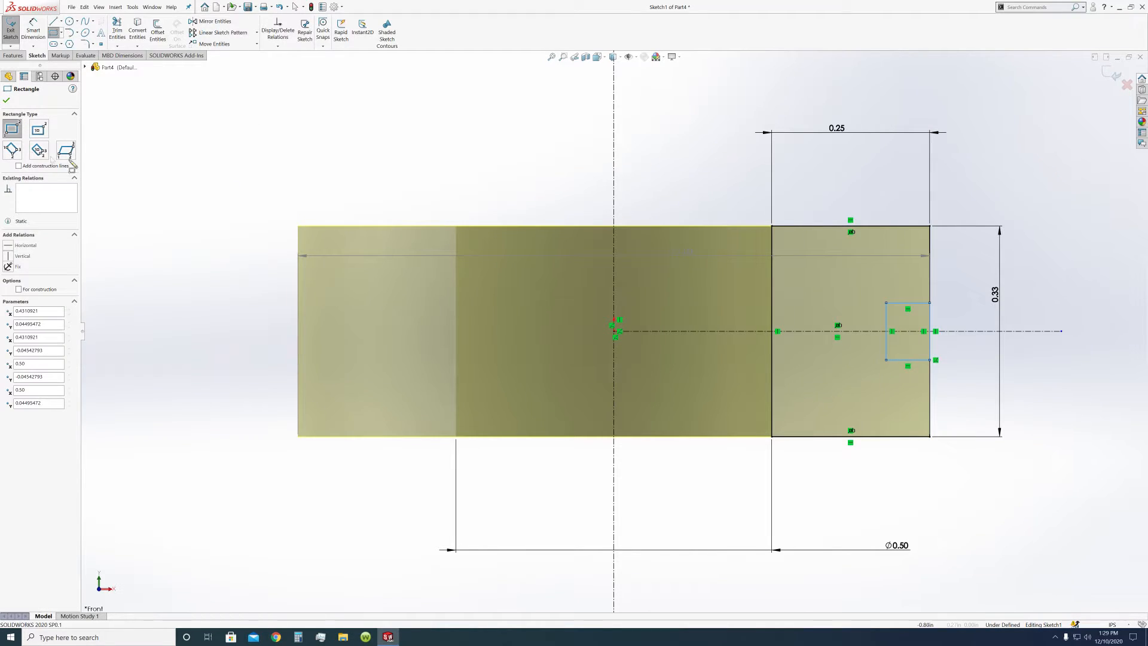
pyautogui.click(6, 100)
# Step: Trim away the profile's outer vertical edge segments across the small rectangle to open it into a notch
pyautogui.click(117, 30)
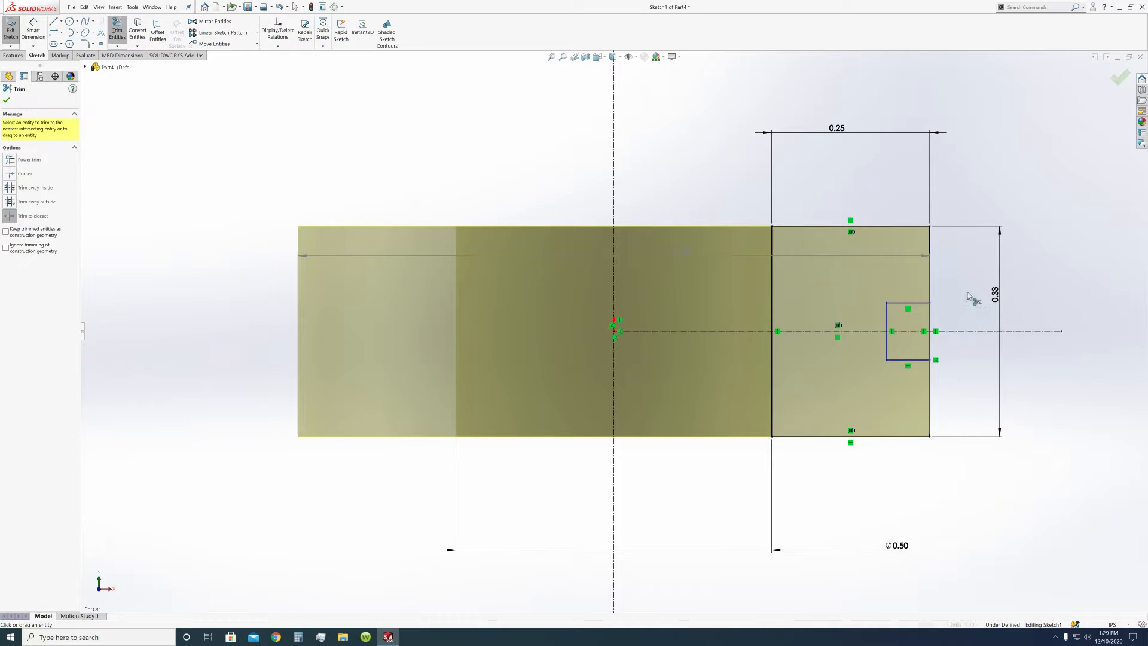
pyautogui.click(931, 317)
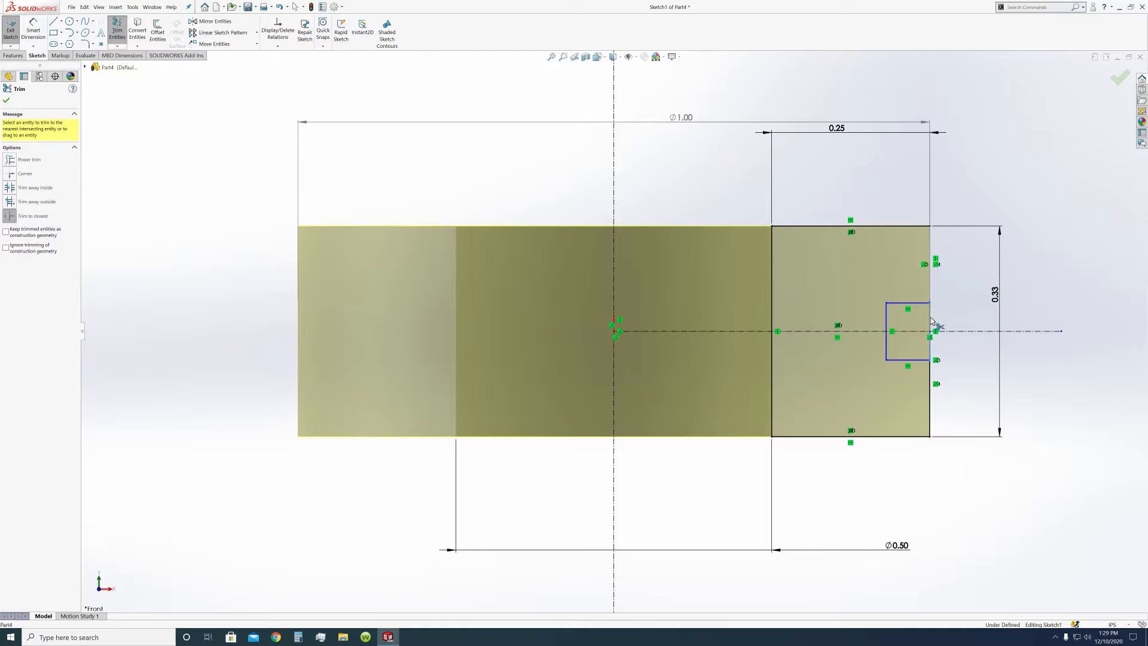
pyautogui.click(931, 320)
pyautogui.click(931, 351)
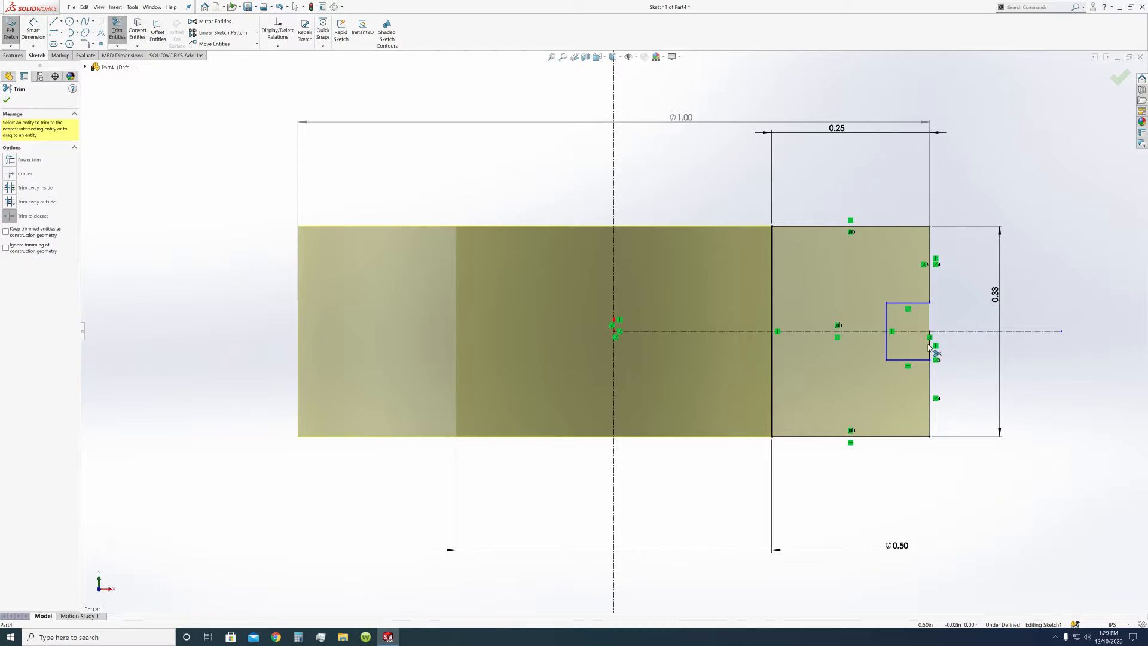
pyautogui.click(932, 350)
# Step: Make the notch's upper and lower edges symmetric about the horizontal centerline
pyautogui.click(36, 34)
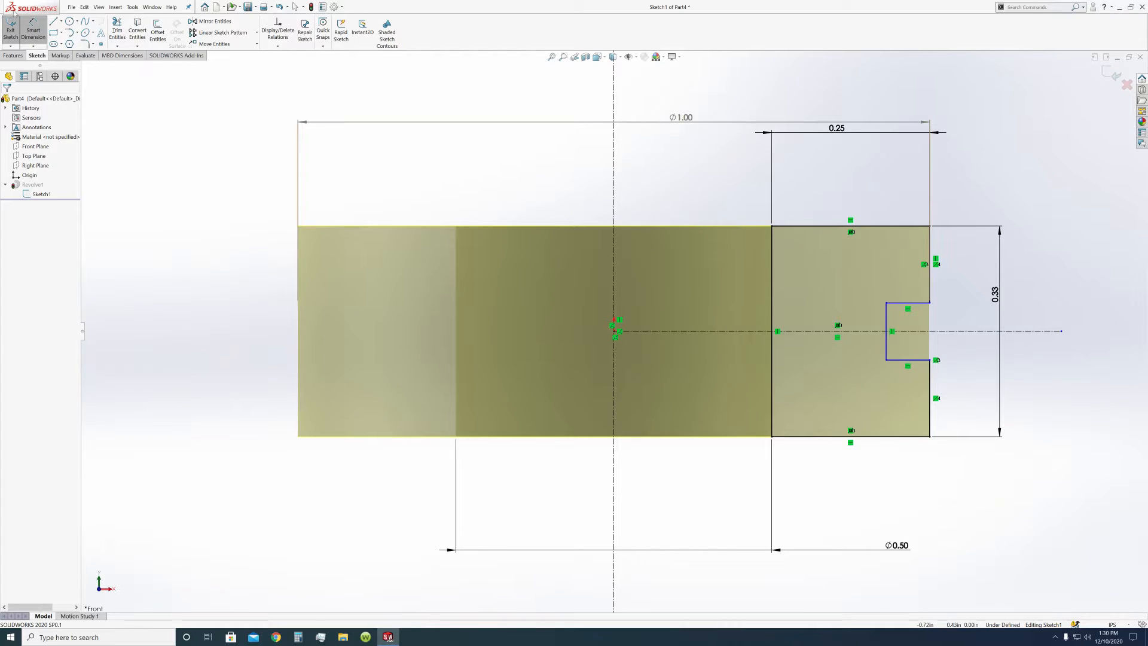
pyautogui.click(920, 304)
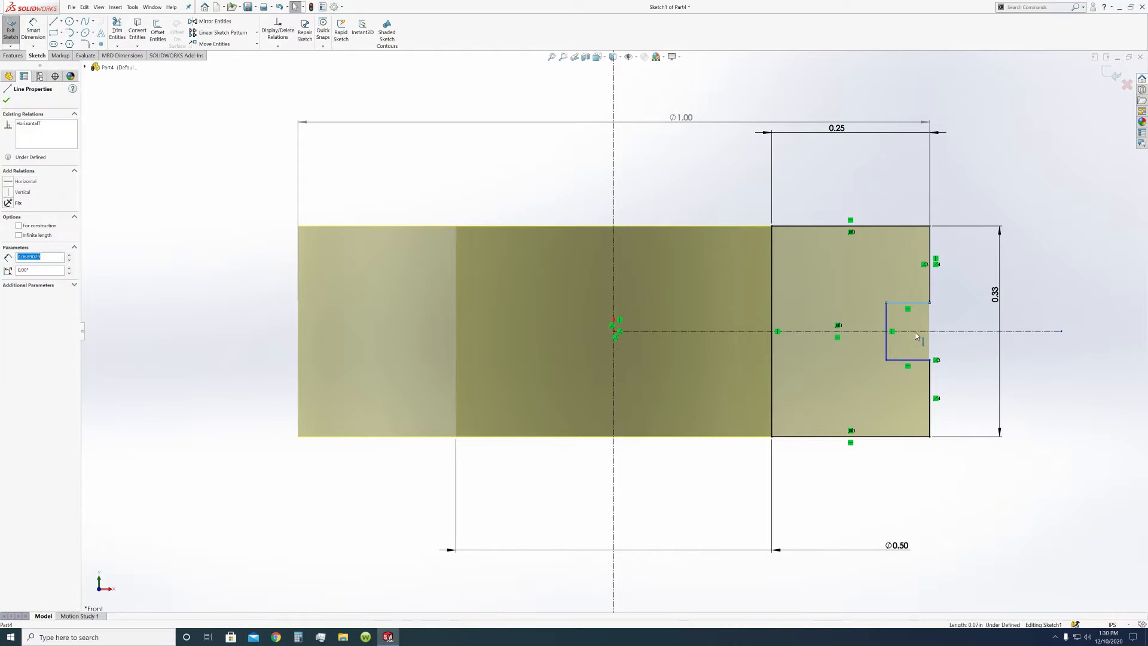
pyautogui.keyDown('ctrl'); pyautogui.click(855, 330); pyautogui.keyUp('ctrl')
pyautogui.keyDown('ctrl'); pyautogui.click(915, 360); pyautogui.keyUp('ctrl')
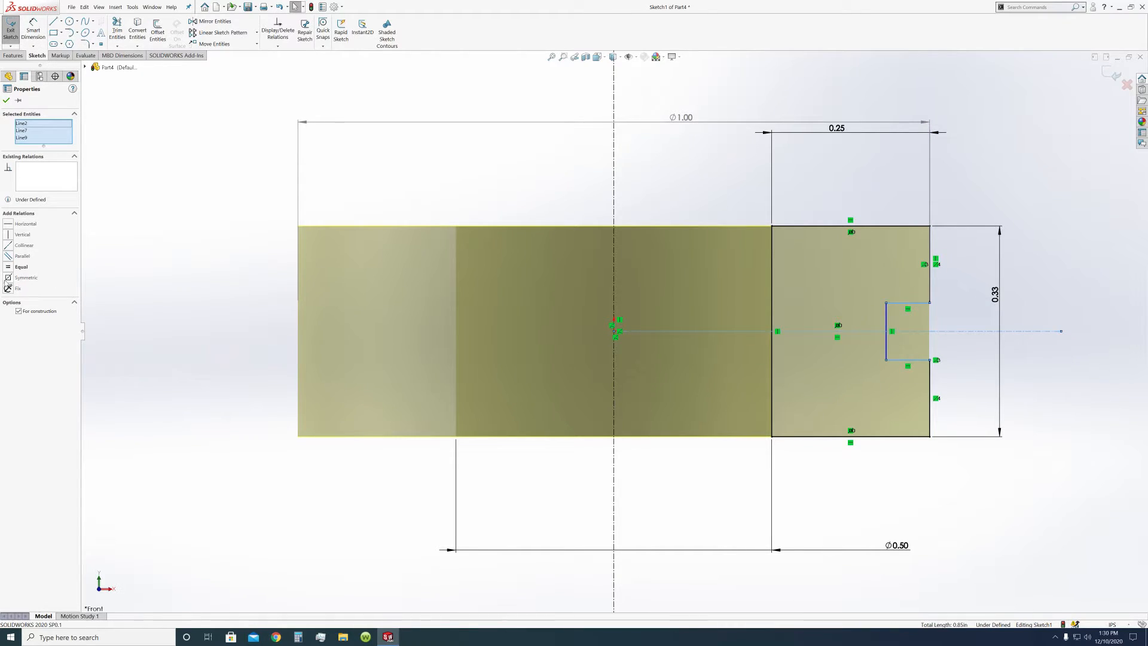
pyautogui.click(8, 278)
pyautogui.click(411, 487)
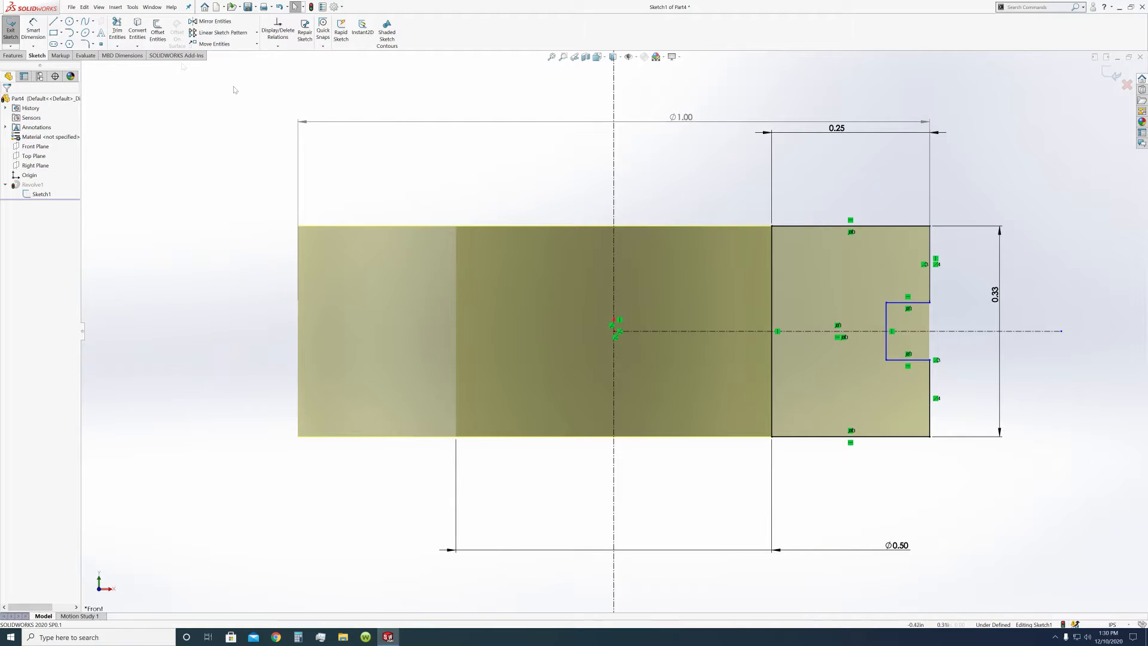
# Step: Dimension the distance between the notch's upper and lower edges as 0.1 in
pyautogui.click(30, 28)
pyautogui.click(904, 359)
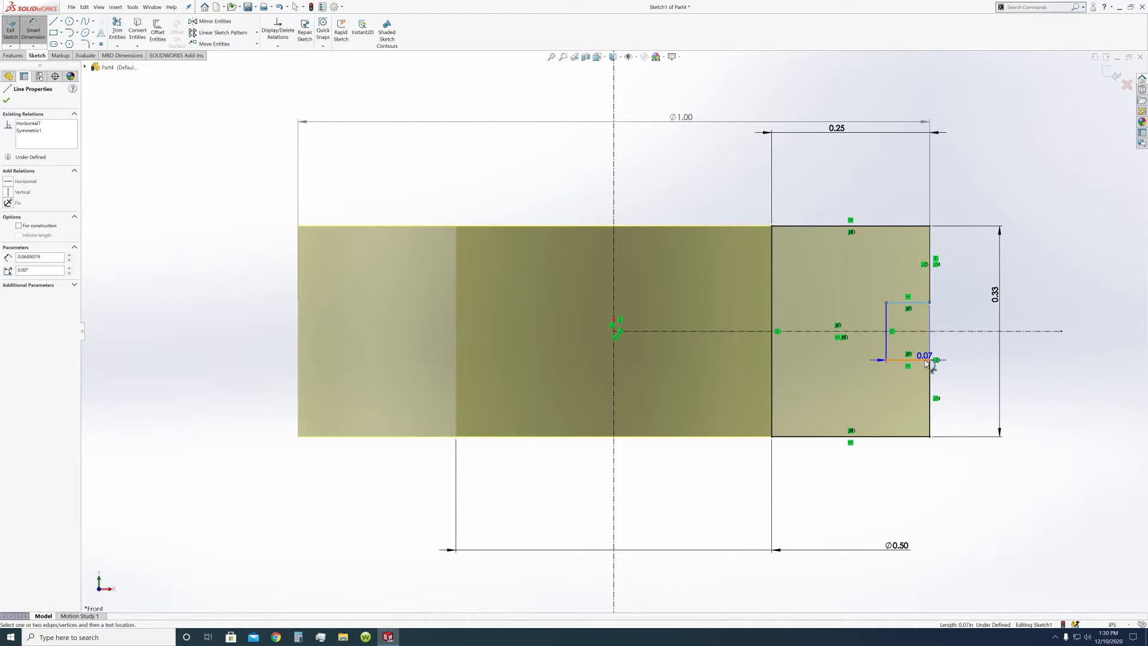
pyautogui.click(926, 361)
pyautogui.click(959, 282)
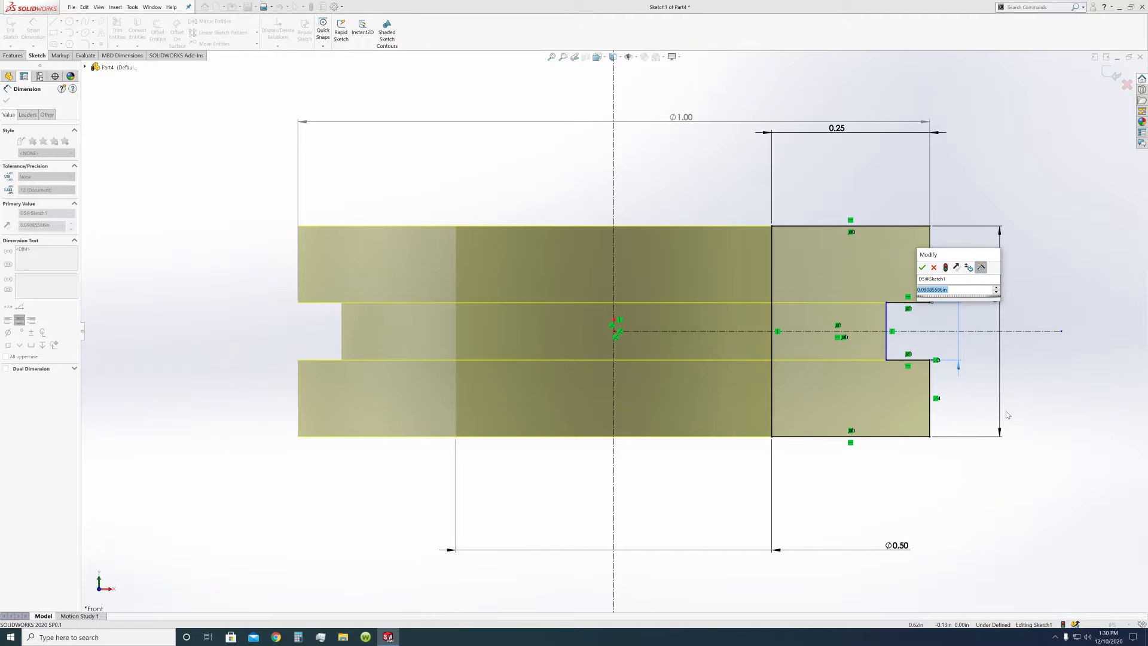
pyautogui.write('0.1')
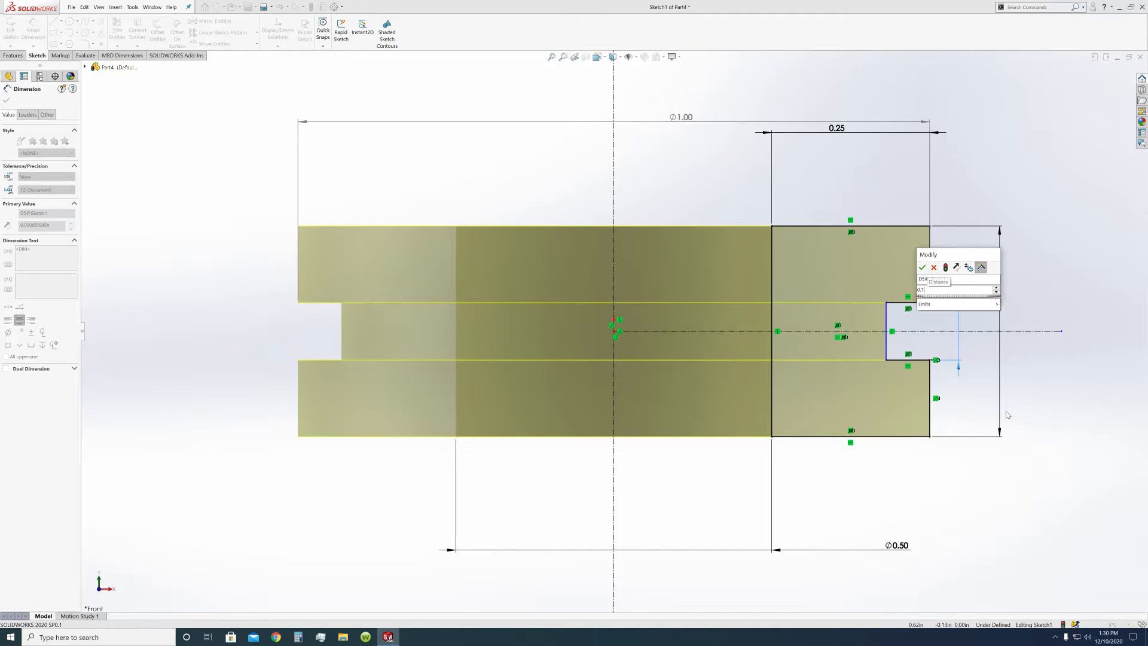
pyautogui.press('Return')
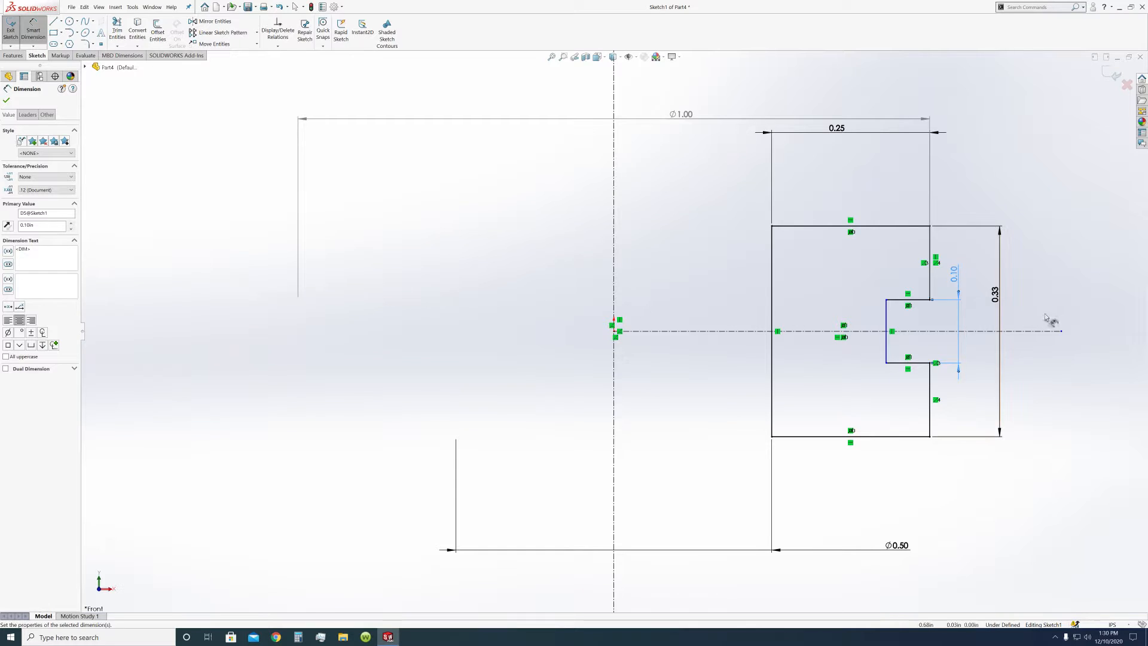
# Step: Dimension the notch's depth from the profile's outer edge as 0.05 in
pyautogui.click(887, 318)
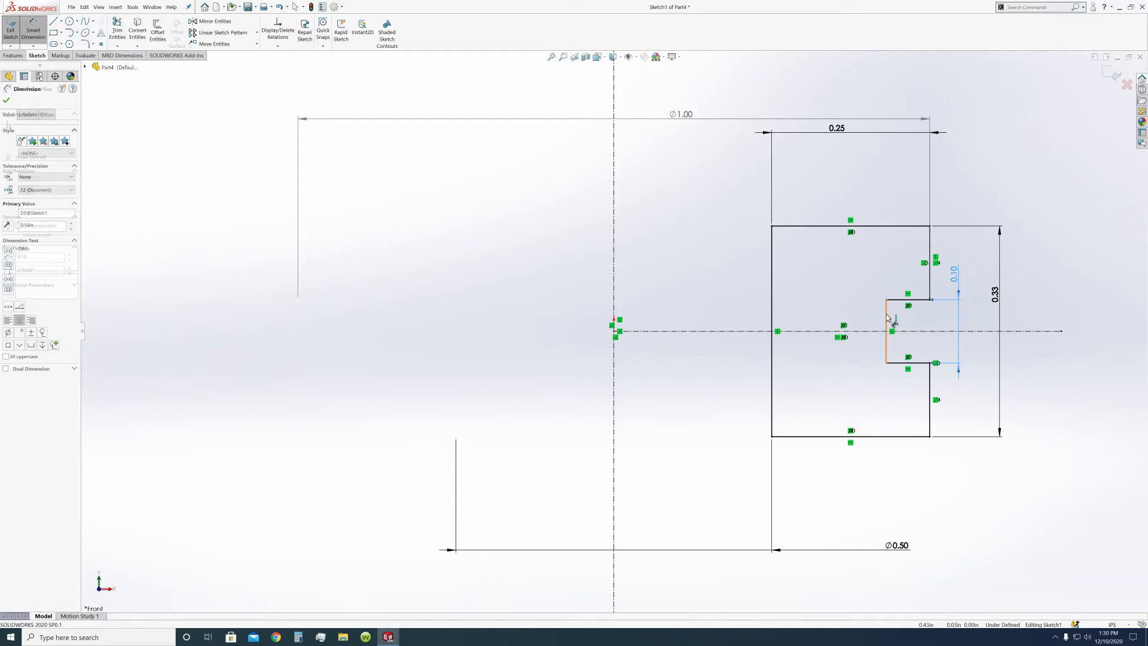
pyautogui.click(930, 281)
pyautogui.click(938, 323)
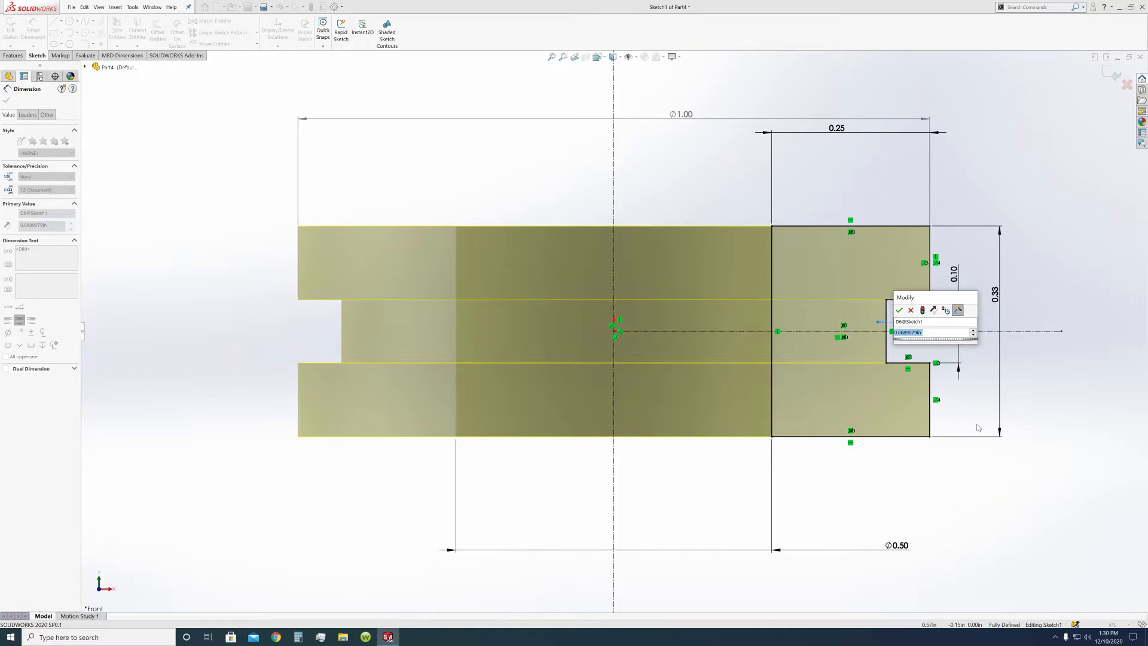
pyautogui.write('0.05')
pyautogui.press('Return')
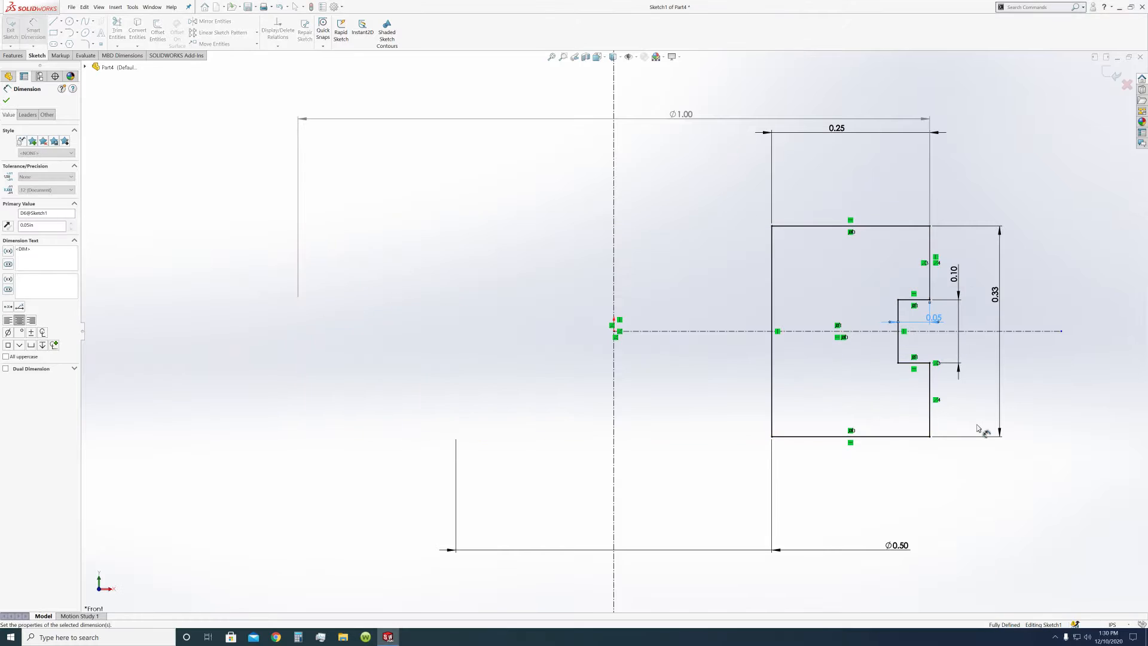
pyautogui.click(6, 101)
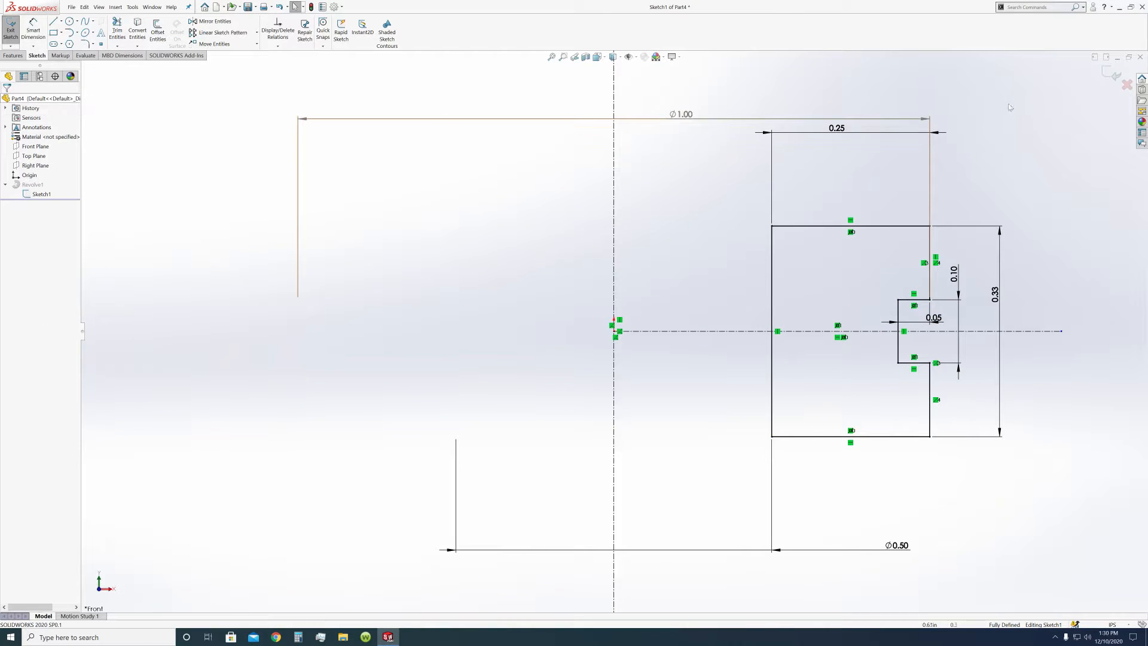
# Step: Exit the edited sketch to rebuild the ring with the groove and look over the result
pyautogui.click(1111, 74)
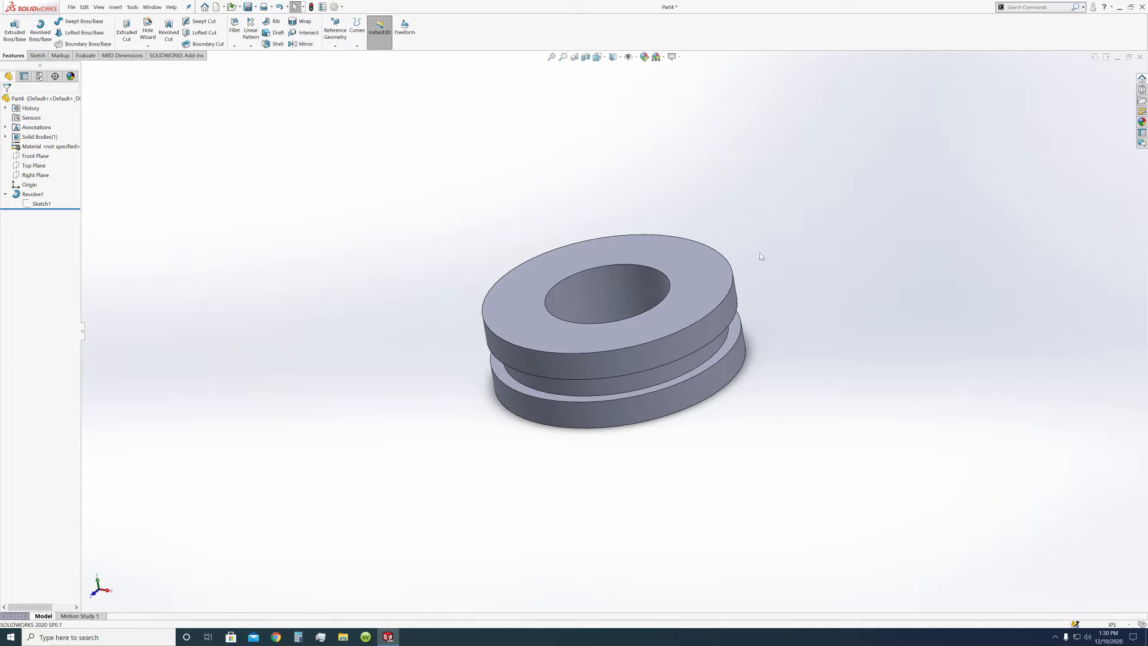
pyautogui.moveTo(762, 257); pyautogui.dragTo(736, 396, button='middle')
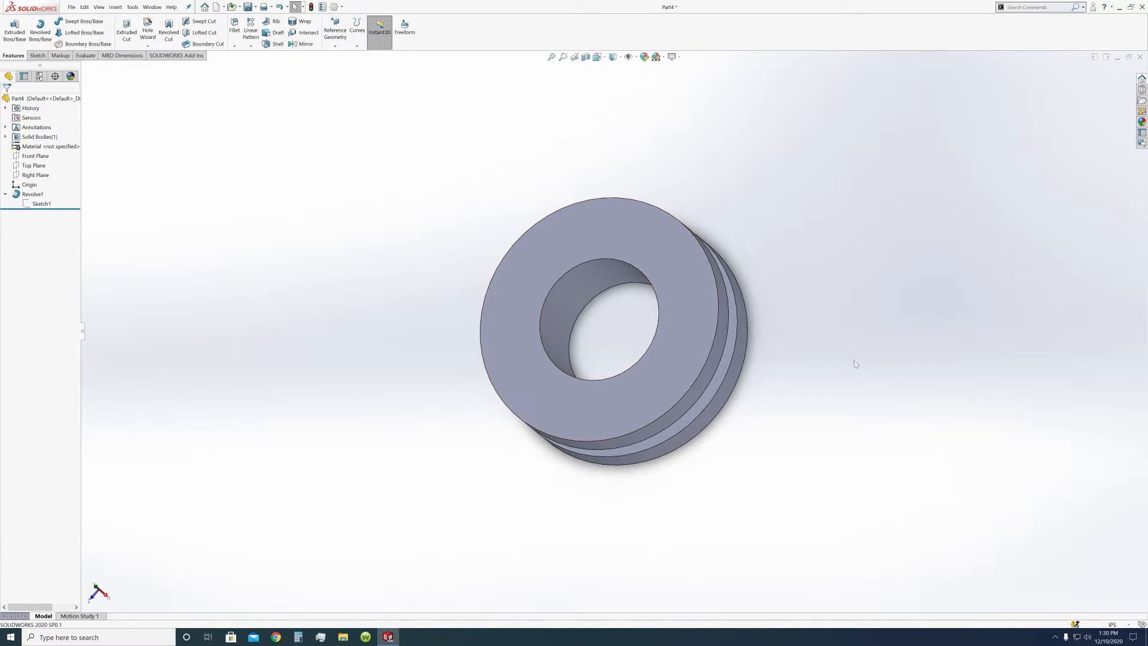
pyautogui.moveTo(518, 409); pyautogui.dragTo(840, 271, button='middle')
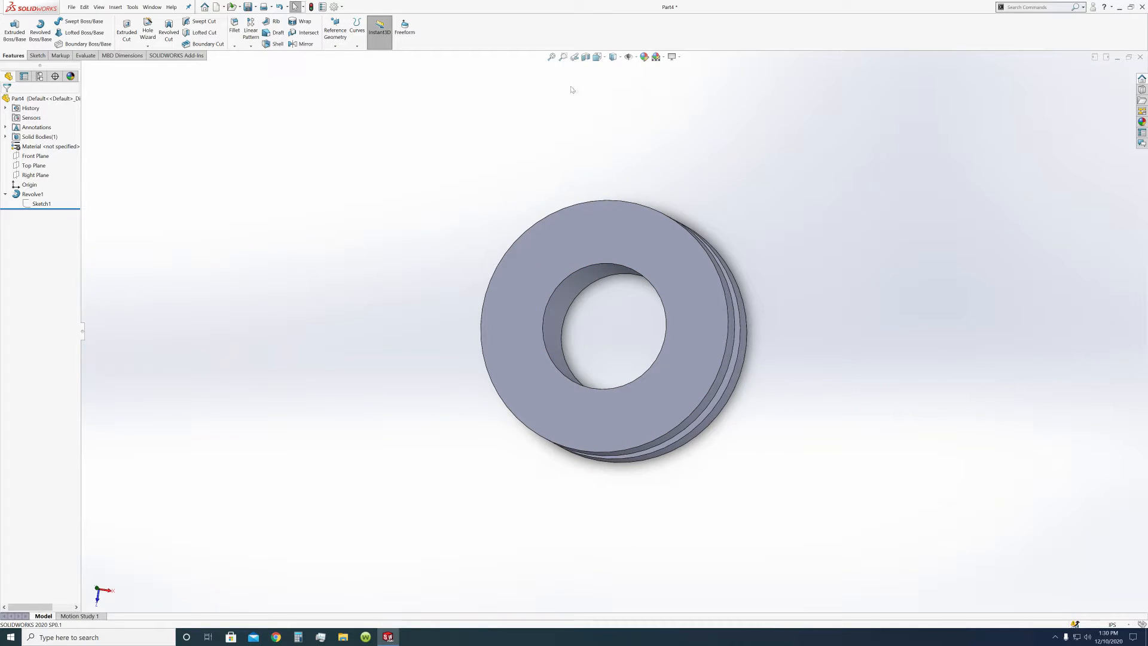
pyautogui.scroll(1, 703, 353)
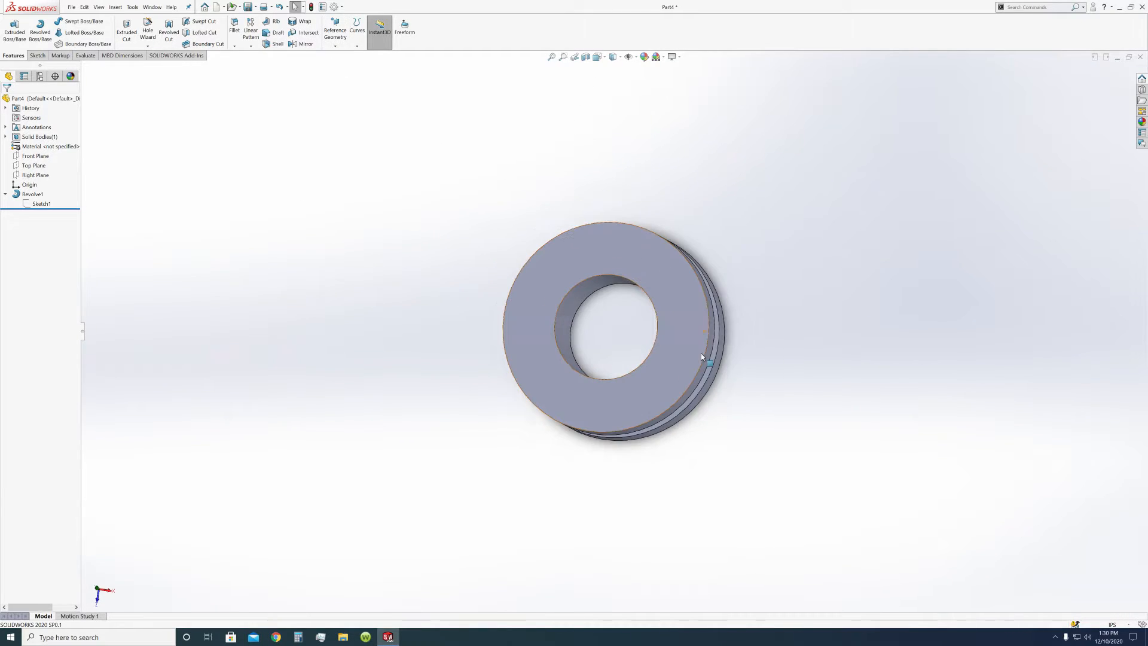
pyautogui.scroll(-1, 702, 353)
pyautogui.scroll(2, 684, 352)
pyautogui.moveTo(686, 354); pyautogui.dragTo(761, 323, button='middle')
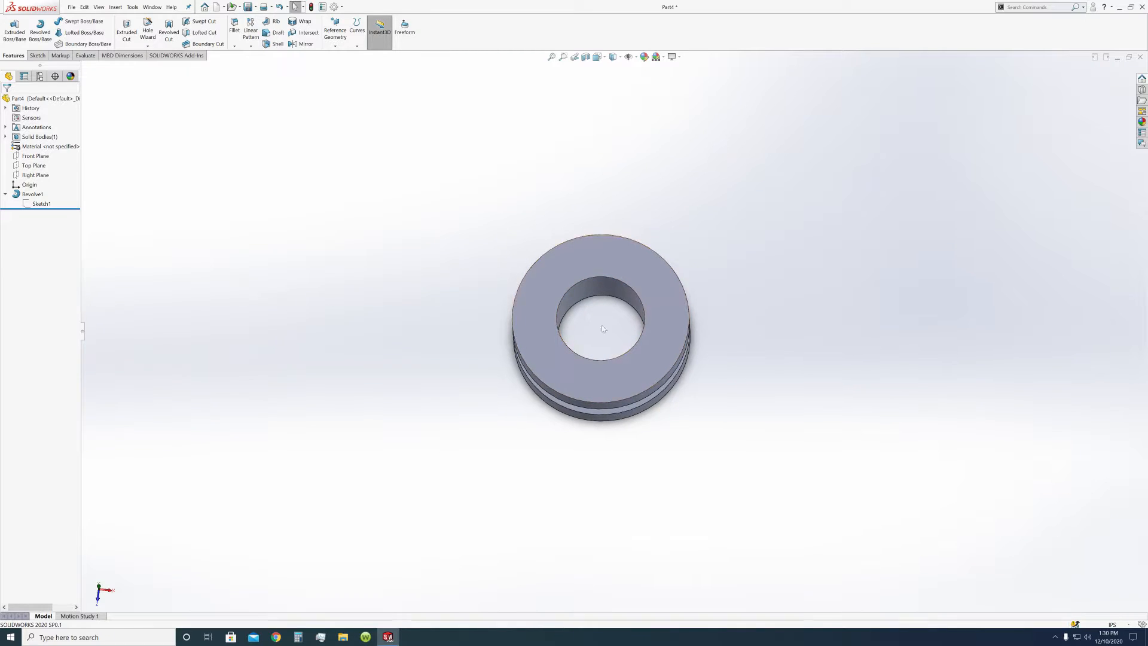
# Step: Set the revolved profile's radial width to 1 in and its height to 0.5 in
pyautogui.click(37, 204)
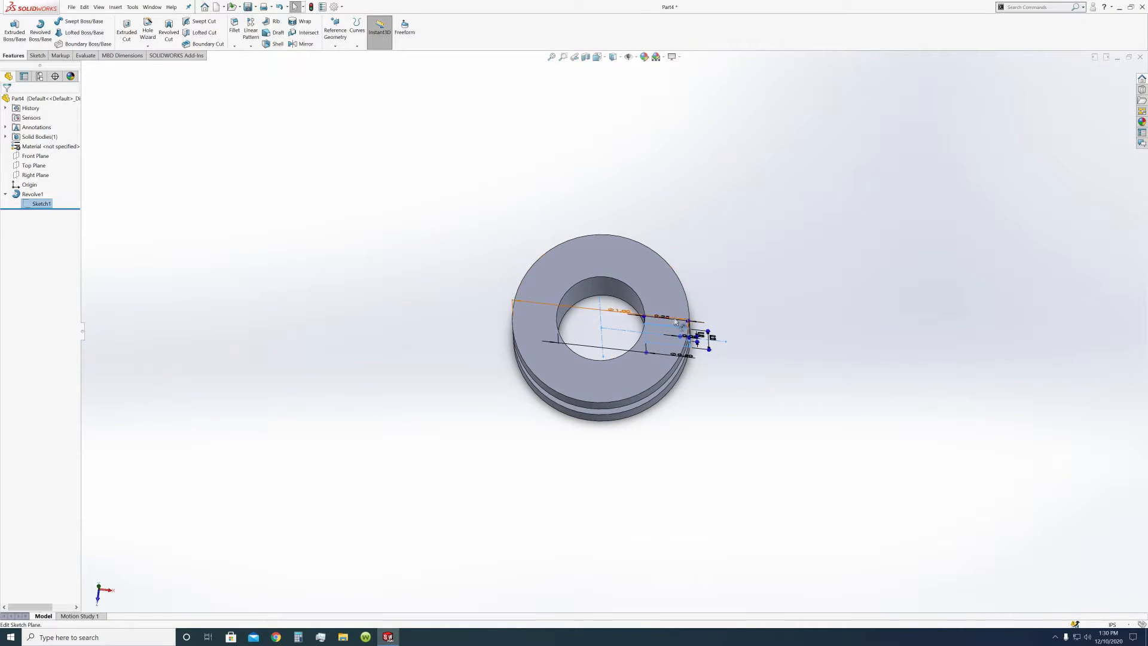
pyautogui.click(620, 311)
pyautogui.write('1')
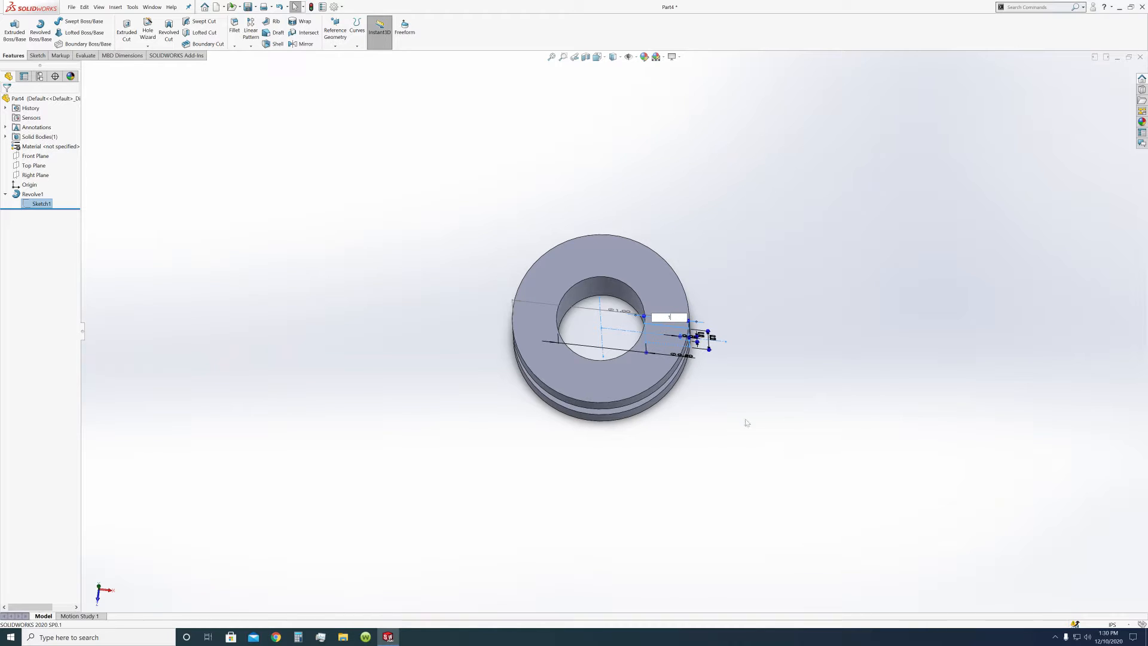
pyautogui.press('Return')
pyautogui.moveTo(339, 340); pyautogui.dragTo(311, 146, button='middle')
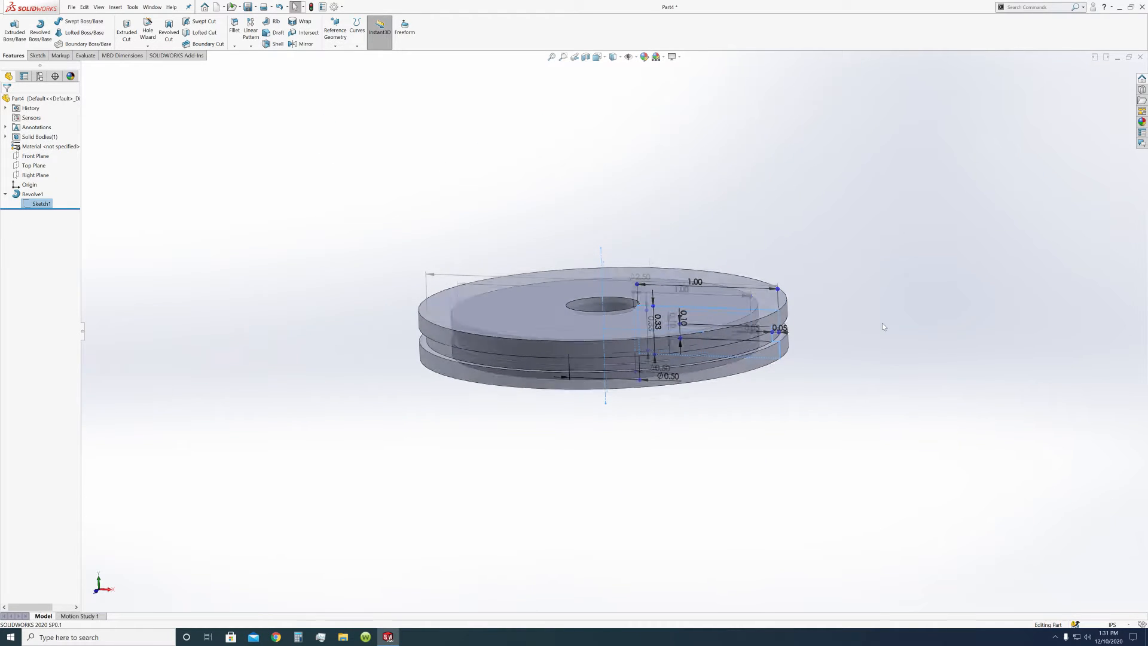
pyautogui.moveTo(622, 326)
pyautogui.mouseDown(button='middle')
pyautogui.moveTo(353, 305)
pyautogui.moveTo(342, 341)
pyautogui.mouseUp(button='middle')
# Step: Set the groove's width to 0.25 in
pyautogui.click(39, 205)
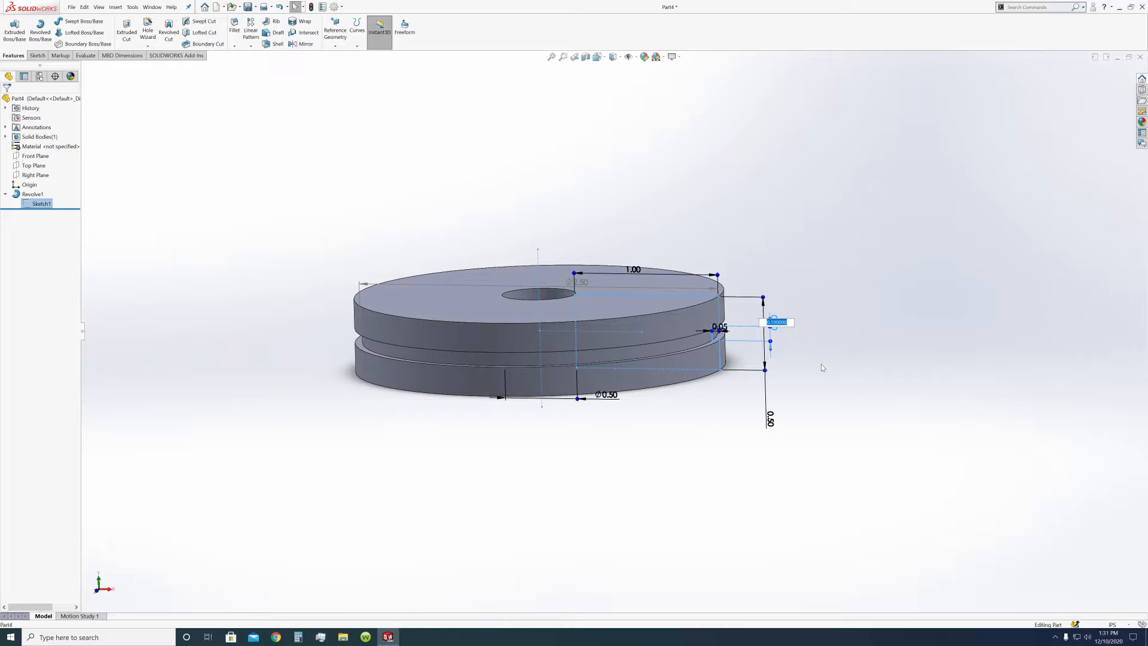
pyautogui.write('.25')
pyautogui.press('Return')
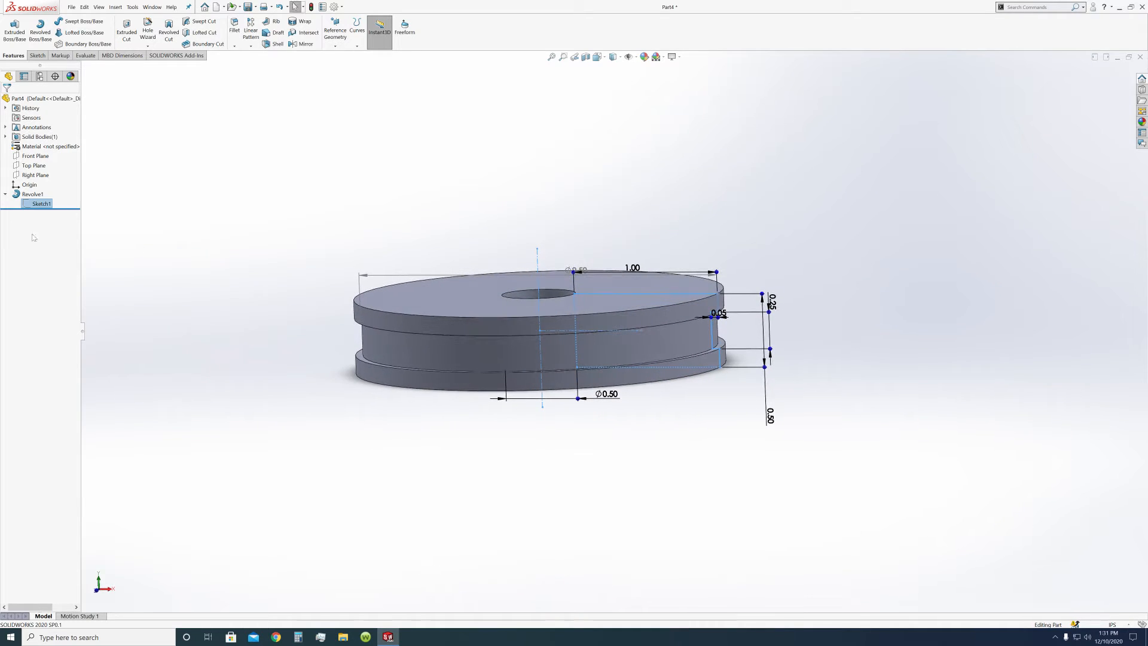
# Step: Set the groove's width and its depth to 0.15 in each
pyautogui.click(772, 304)
pyautogui.press('Return')
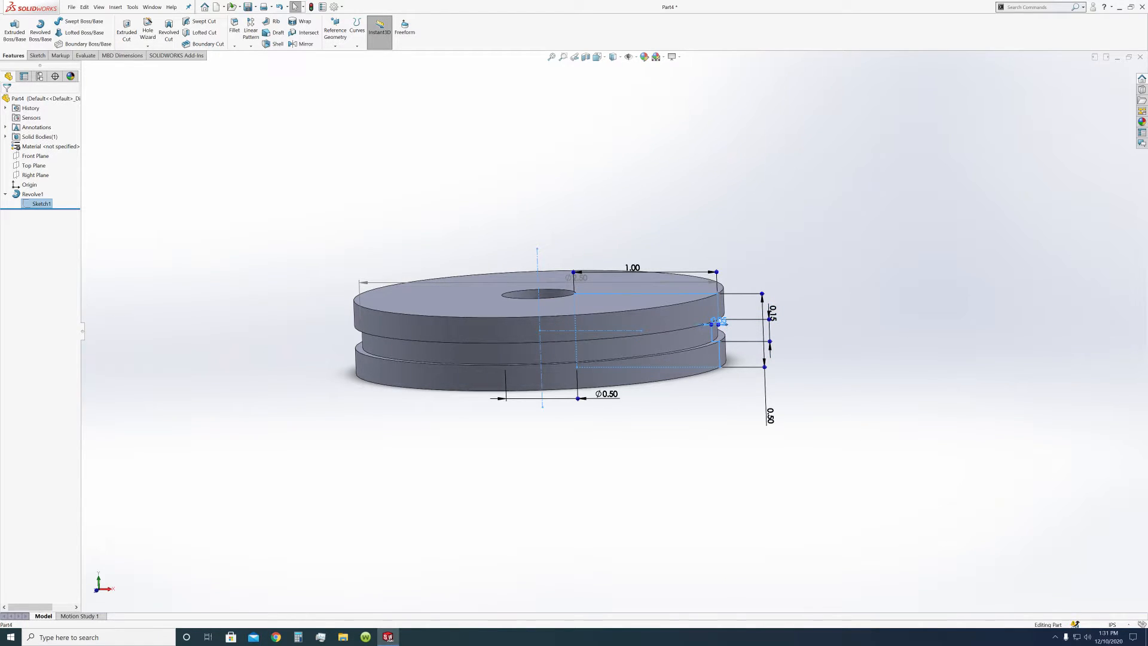
pyautogui.write('0.15')
pyautogui.press('Return')
pyautogui.moveTo(866, 361)
pyautogui.mouseDown(button='middle')
pyautogui.moveTo(882, 303)
pyautogui.moveTo(861, 326)
pyautogui.moveTo(923, 333)
pyautogui.moveTo(860, 343)
pyautogui.mouseUp(button='middle')
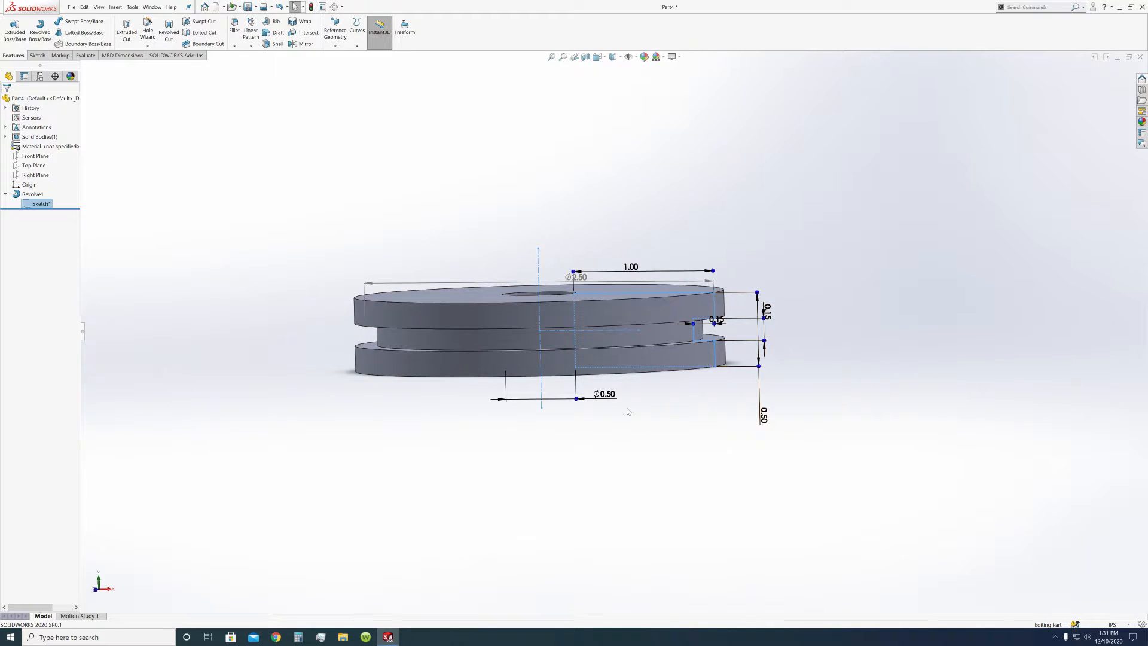
pyautogui.scroll(-2, 640, 424)
pyautogui.moveTo(640, 424); pyautogui.dragTo(658, 482, button='middle')
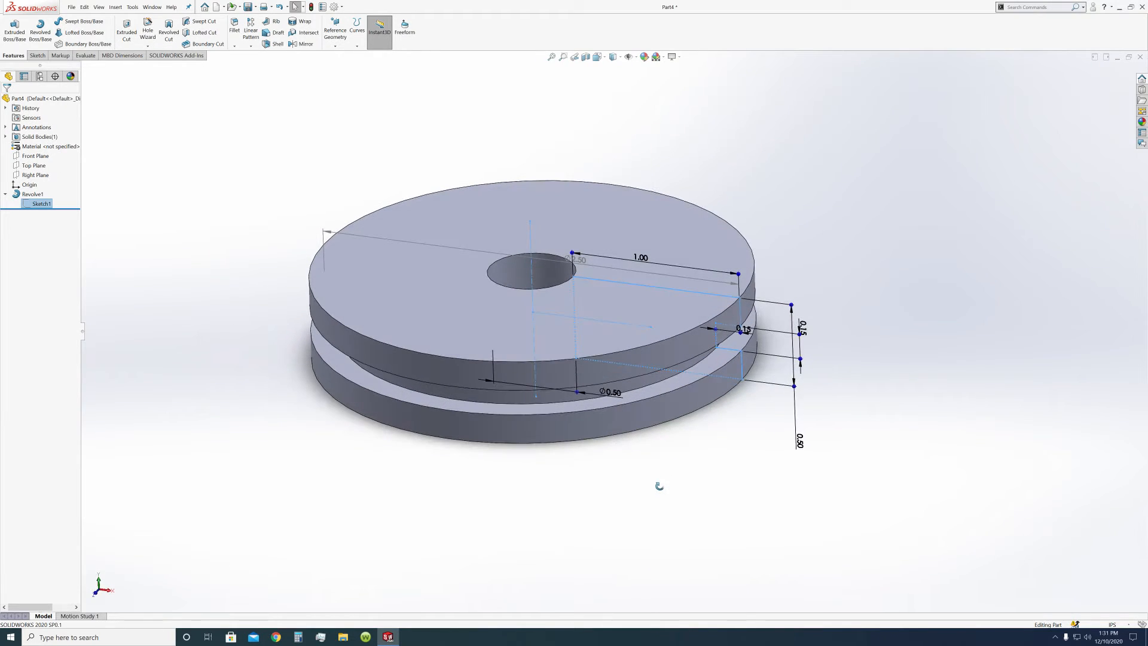
# Step: Inspect the wheel's outer diameter dimension and its properties without changing them
pyautogui.click(570, 261)
pyautogui.moveTo(846, 314); pyautogui.dragTo(838, 408, button='middle')
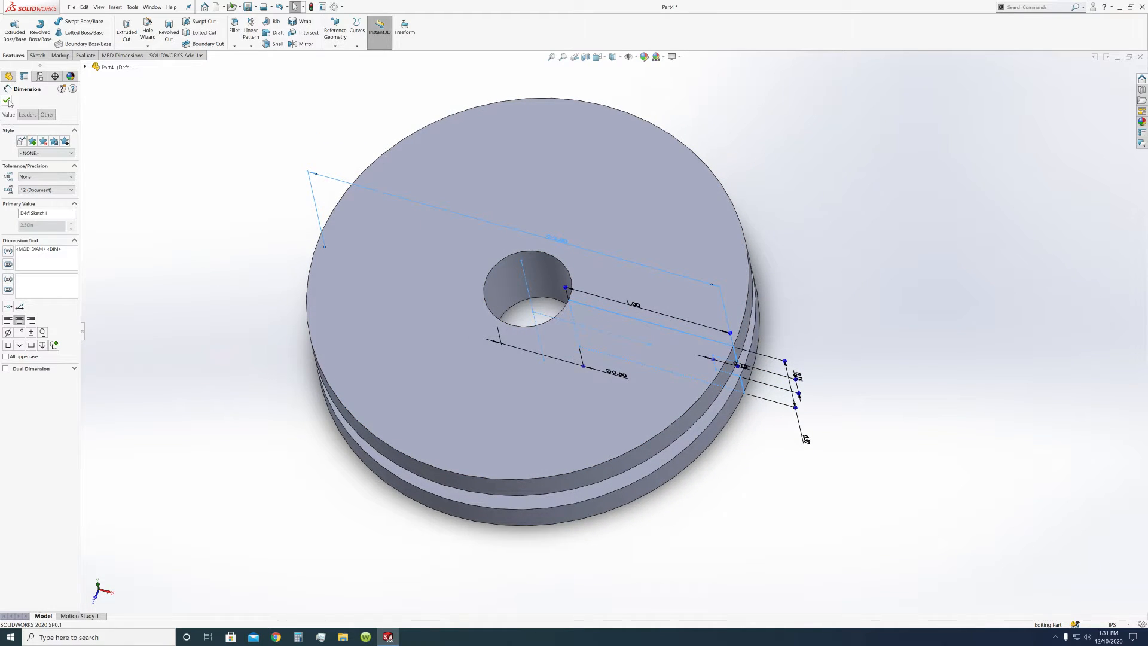
pyautogui.click(7, 101)
pyautogui.moveTo(789, 335); pyautogui.dragTo(800, 288, button='middle')
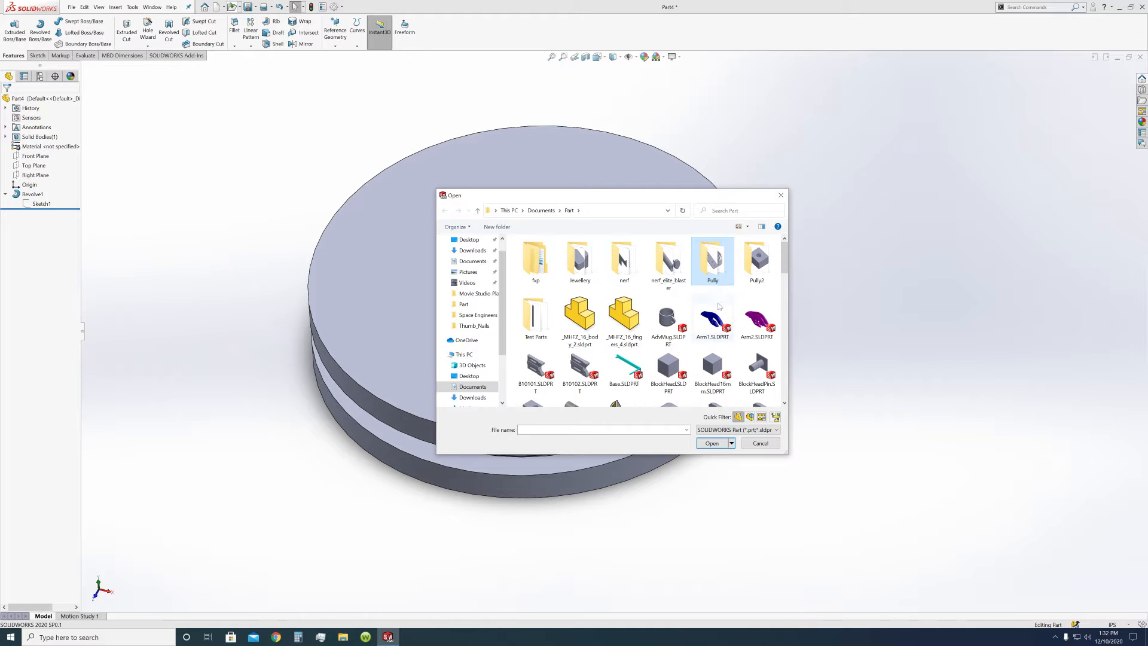
# Step: Open pullypart.SLDPRT from the Pully folder to examine the finished pulley, and return to the Part4 window
pyautogui.click(713, 446)
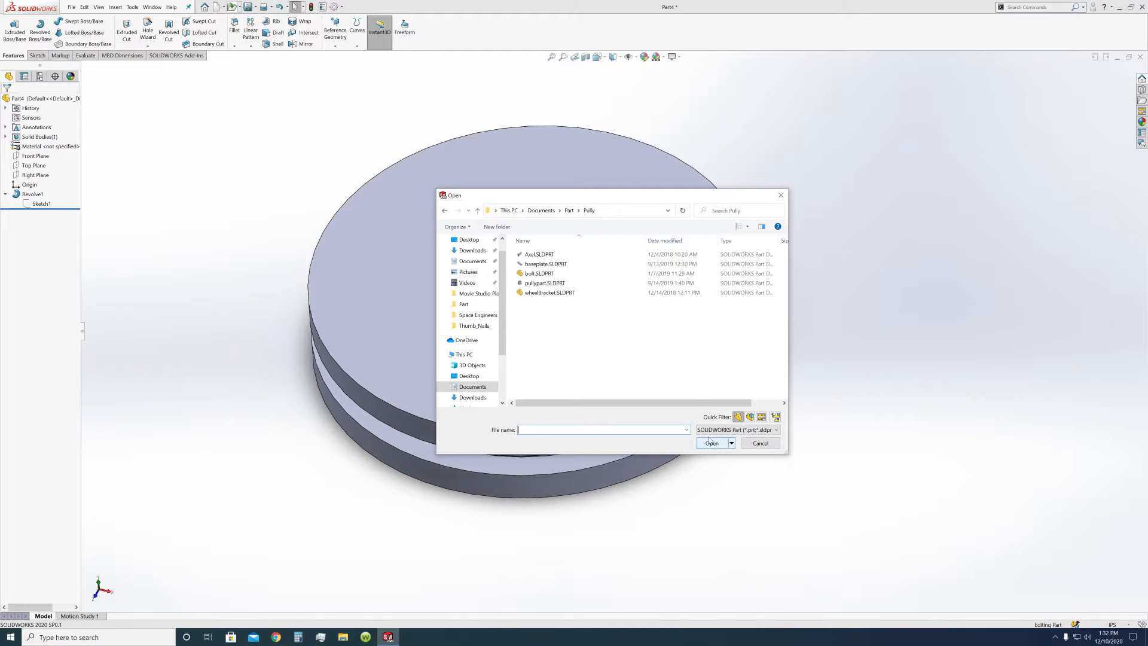
pyautogui.click(547, 285)
pyautogui.doubleClick(544, 283)
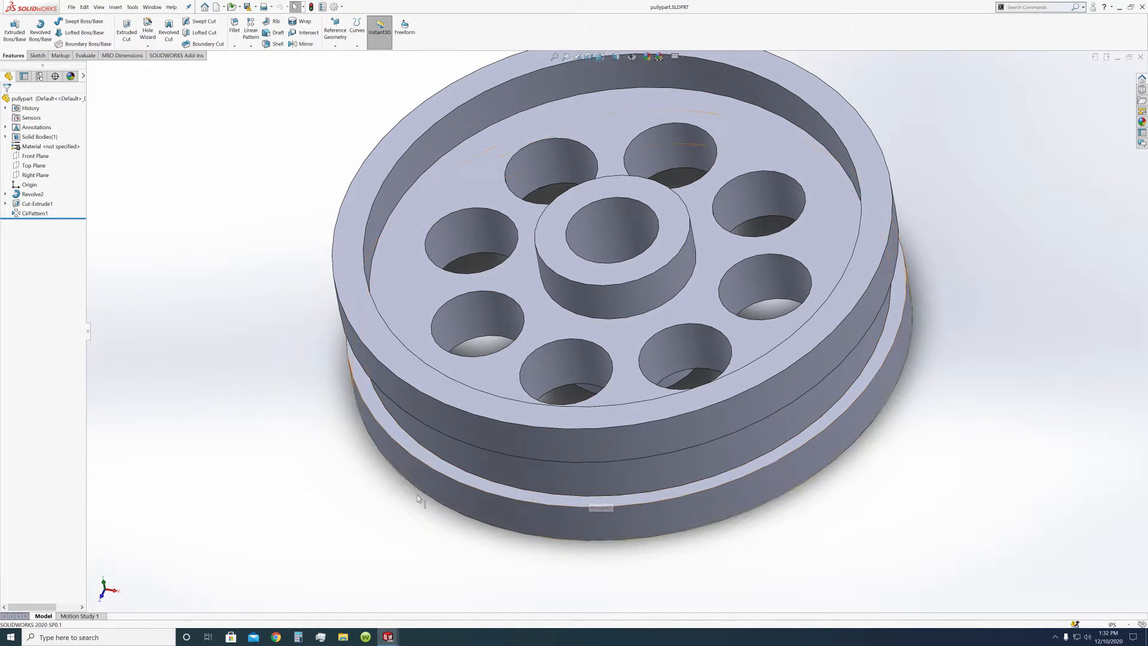
pyautogui.moveTo(388, 637)
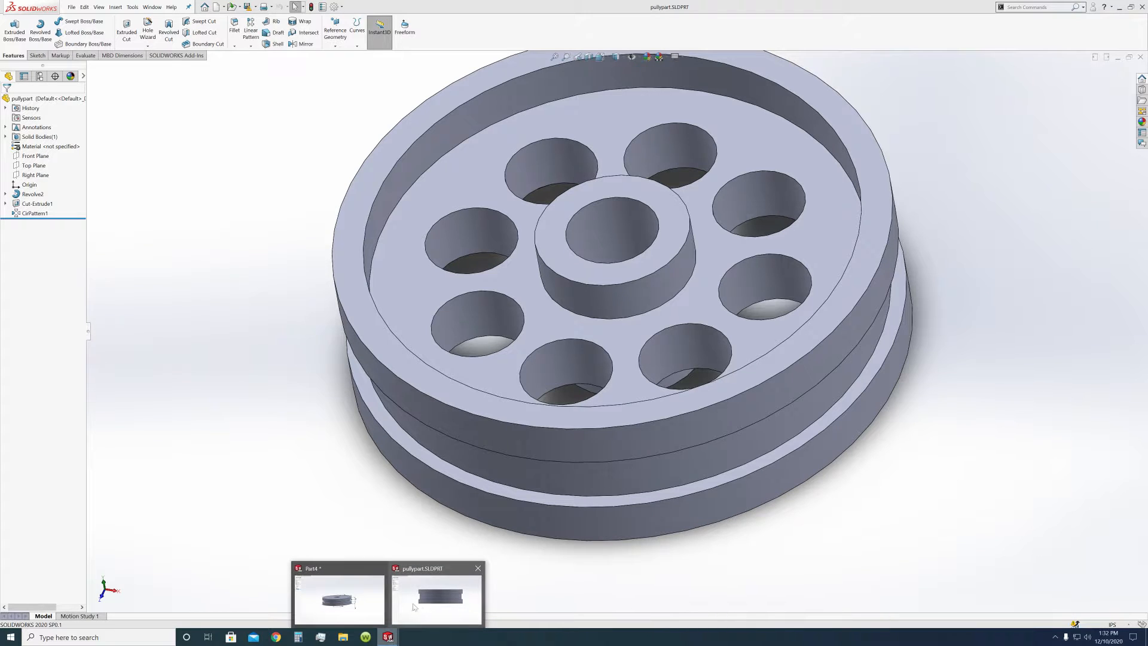
pyautogui.click(359, 605)
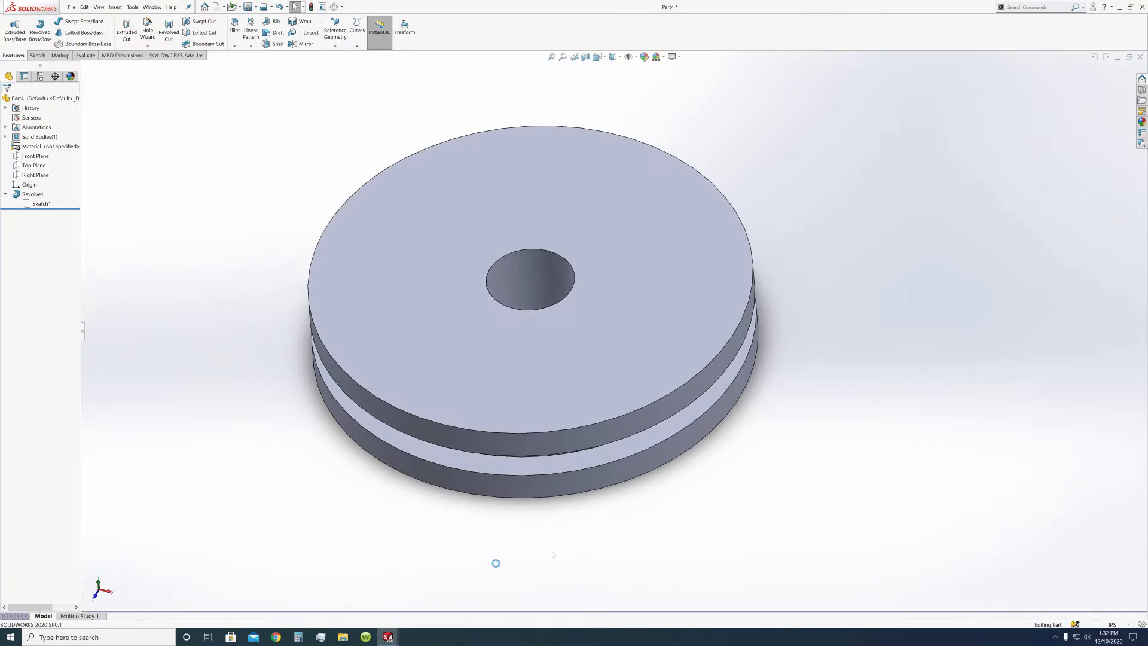
# Step: Edit the revolve's sketch and draw a rectangle about 0.76 by 0.15 in across the profile's upper edge
pyautogui.moveTo(787, 495); pyautogui.dragTo(808, 408, button='middle')
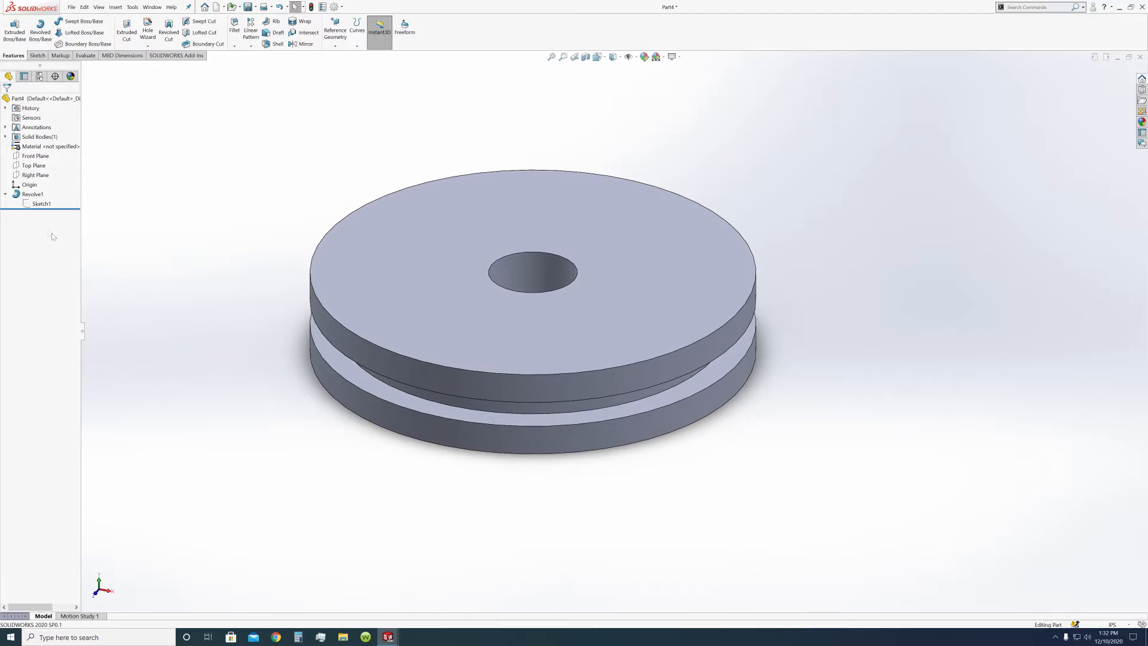
pyautogui.click(42, 204)
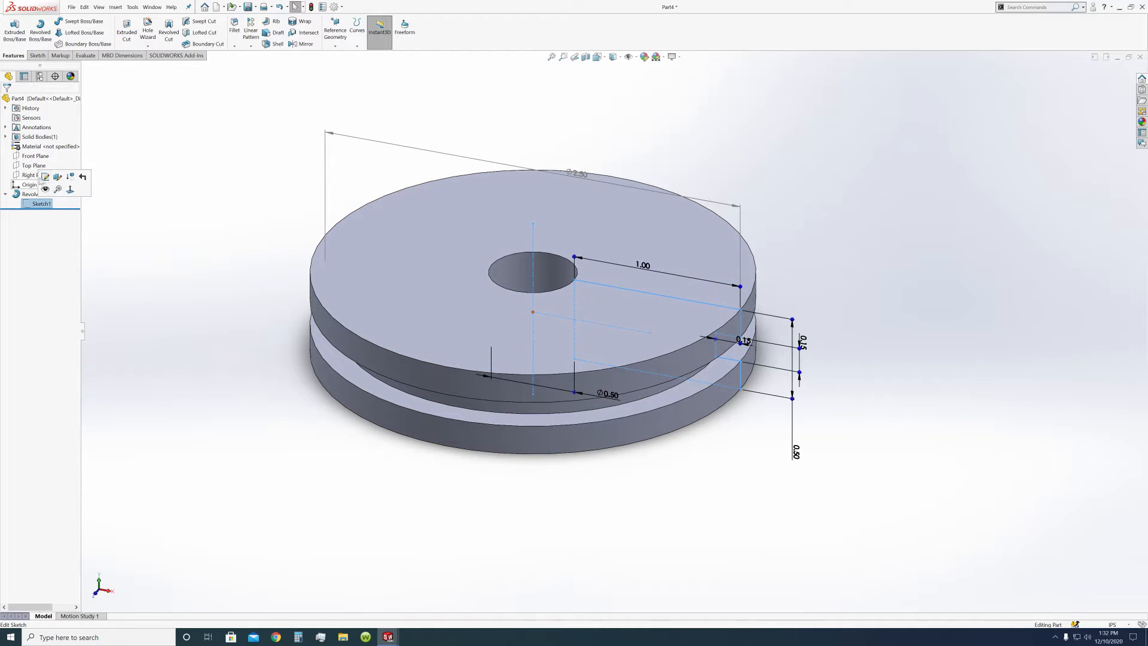
pyautogui.click(46, 177)
pyautogui.click(616, 61)
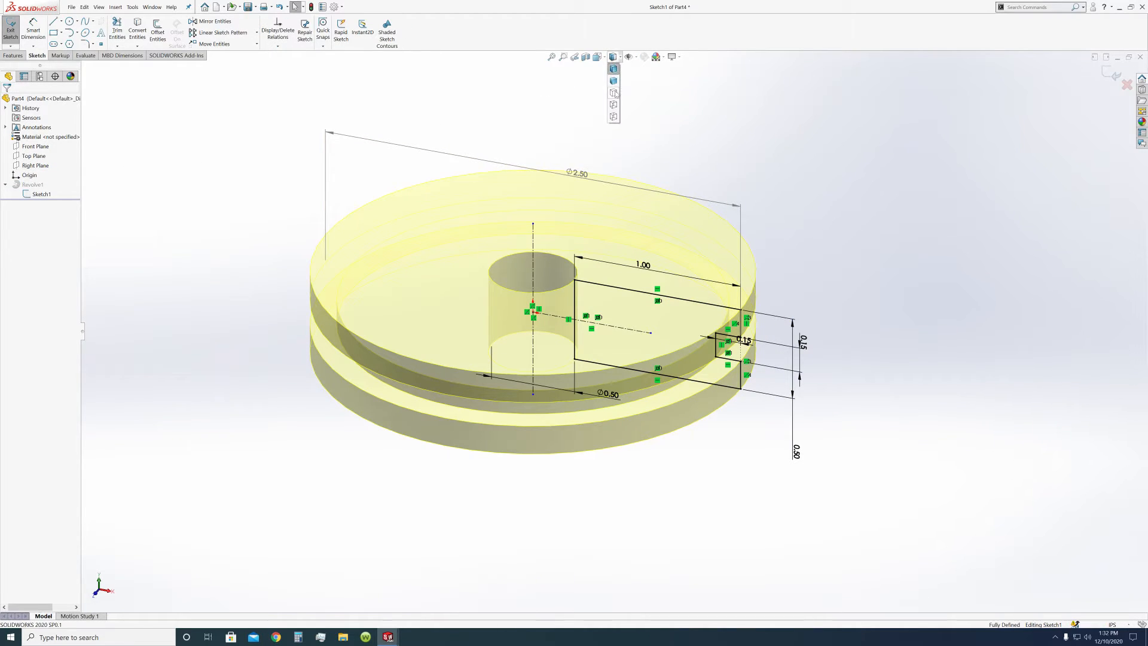
pyautogui.click(600, 58)
pyautogui.click(611, 95)
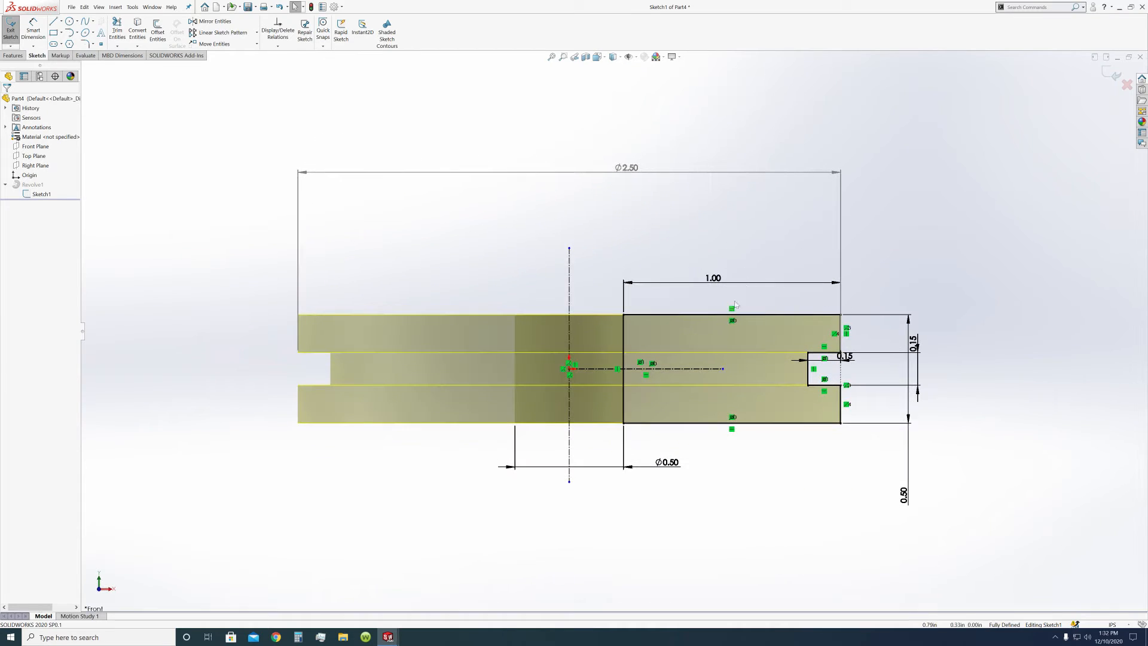
pyautogui.click(54, 33)
pyautogui.click(648, 305)
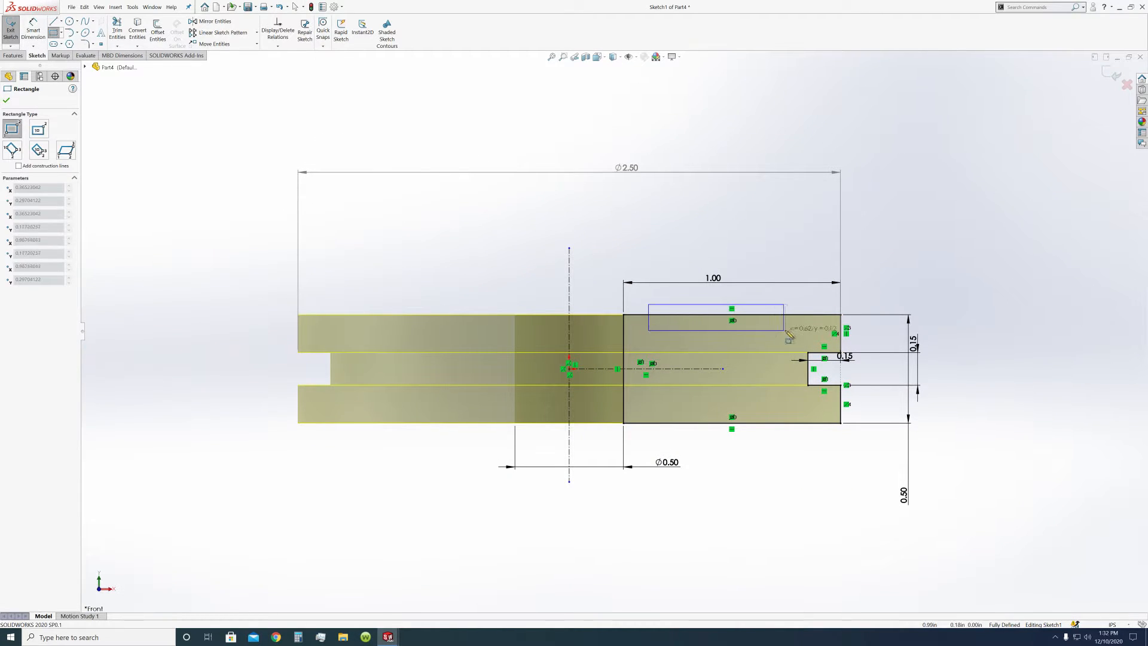
pyautogui.click(814, 337)
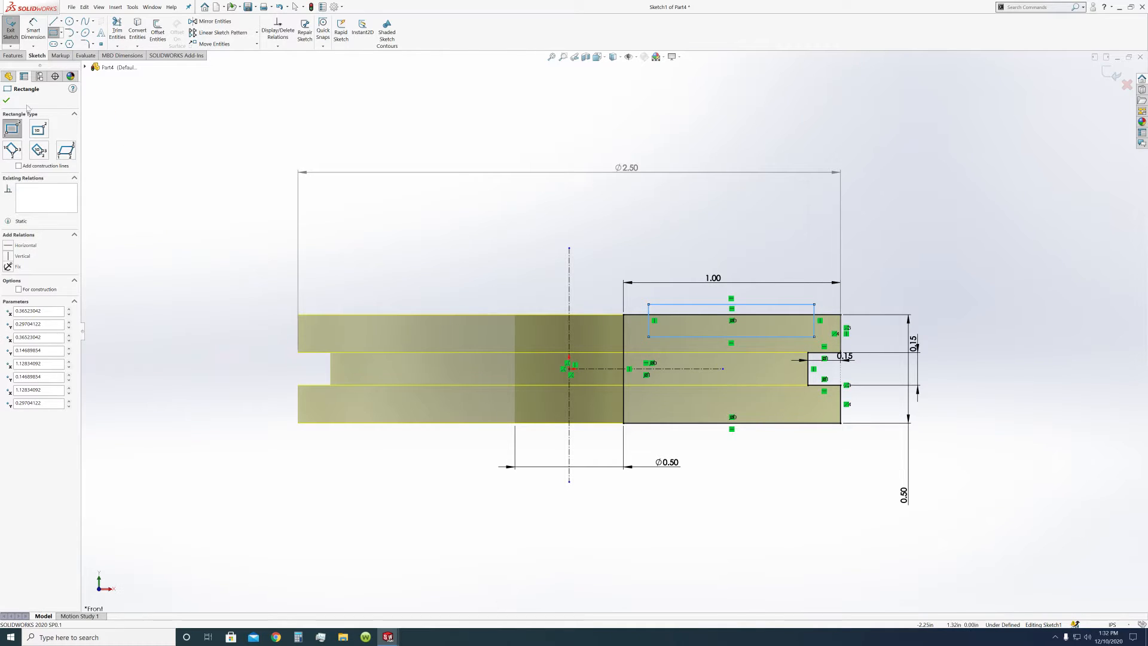
pyautogui.click(6, 101)
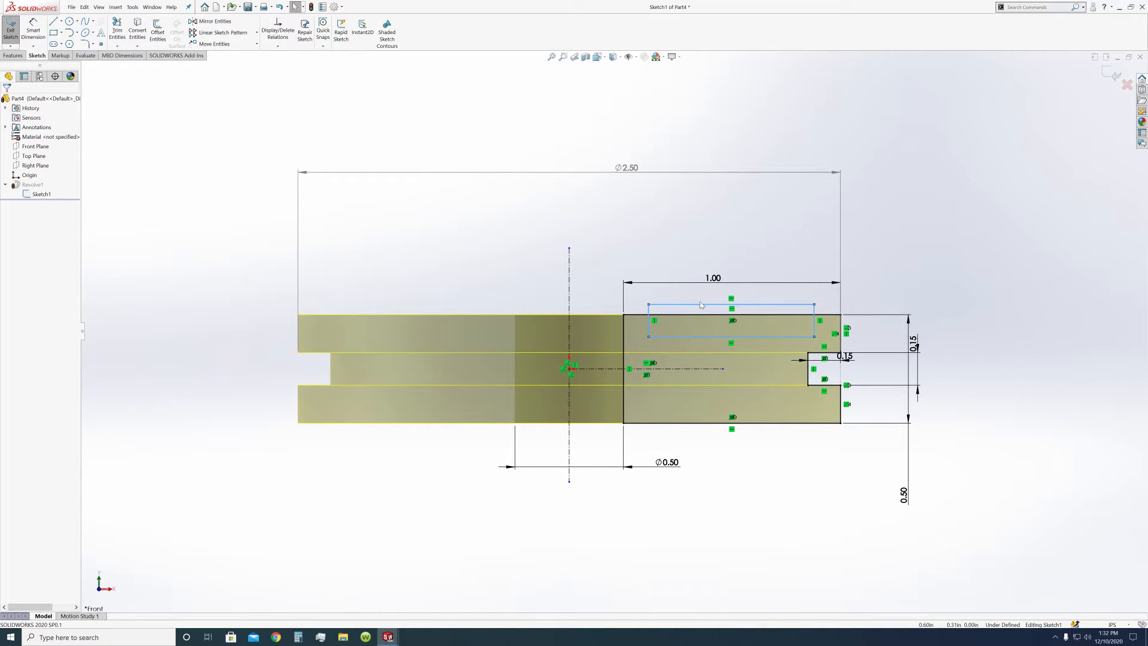
# Step: Trim away the parts of the rectangle that extend above the profile's upper edge
pyautogui.click(117, 30)
pyautogui.click(649, 310)
pyautogui.click(671, 305)
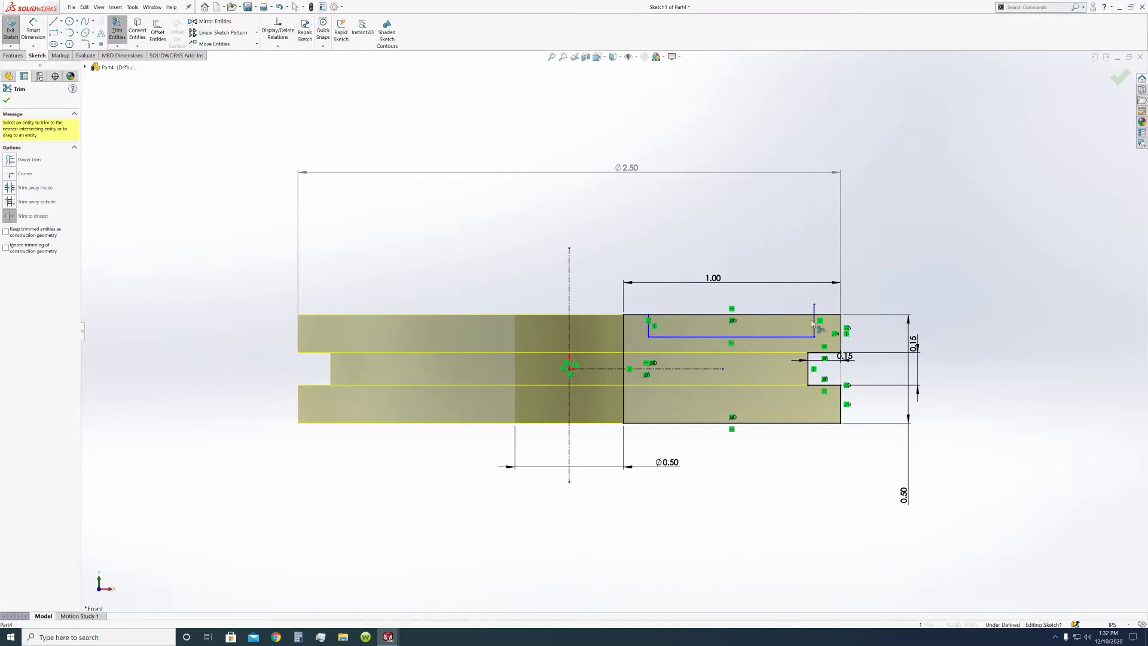
pyautogui.click(815, 308)
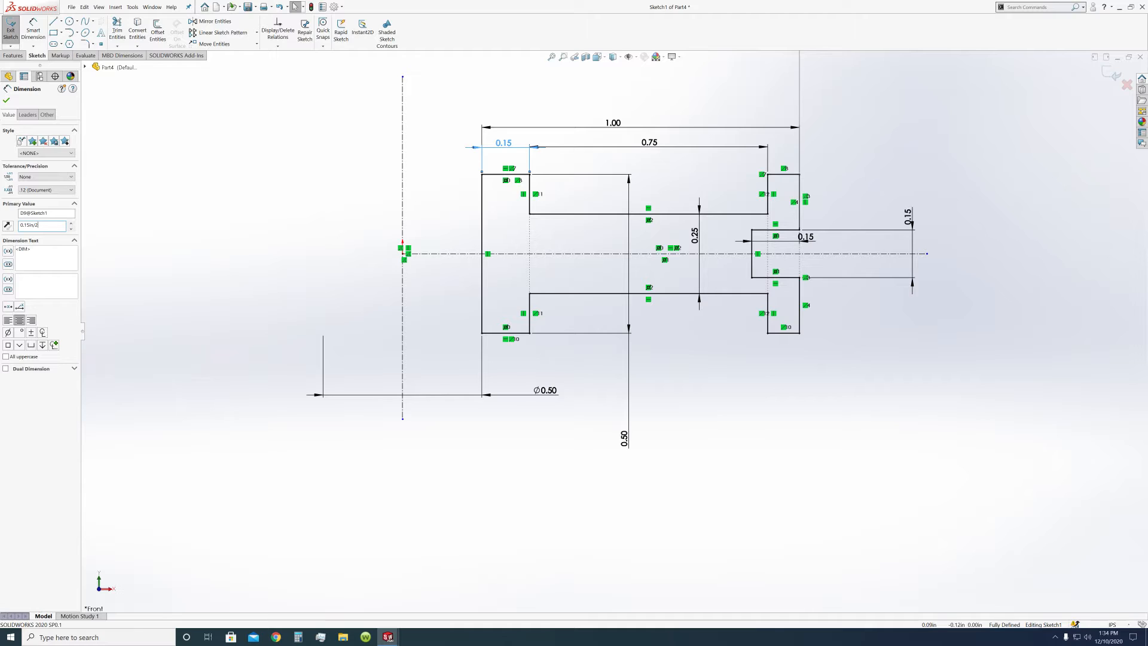
# Step: Set the hub wall's thickness to 0.15in/2, giving 0.075 in
pyautogui.press('Return')
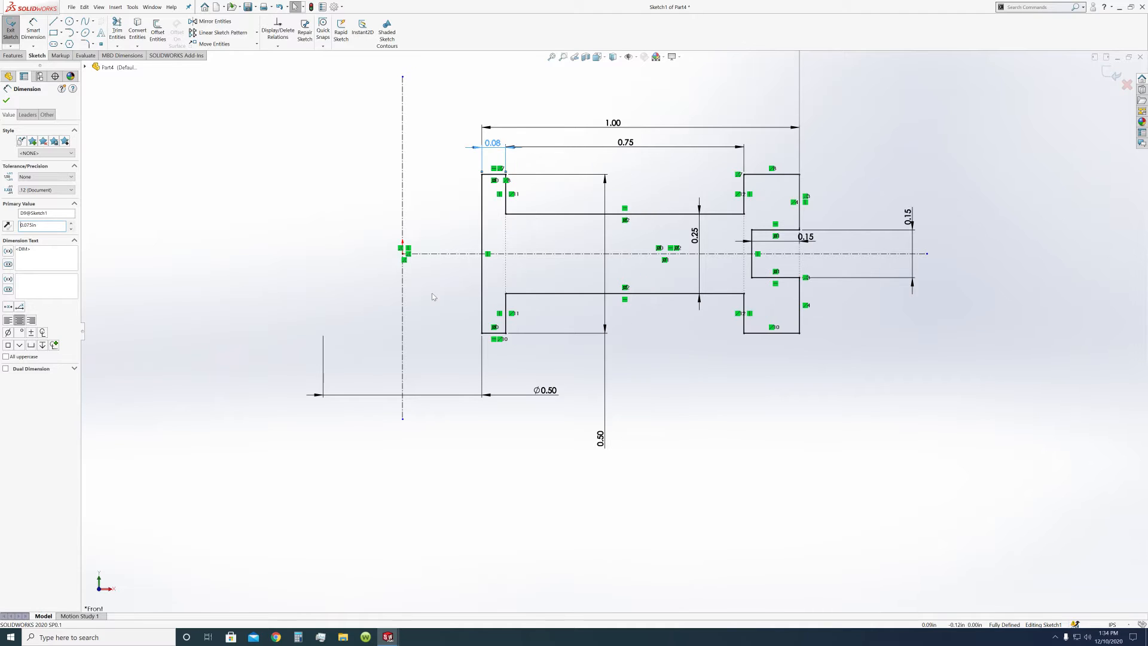
pyautogui.click(6, 100)
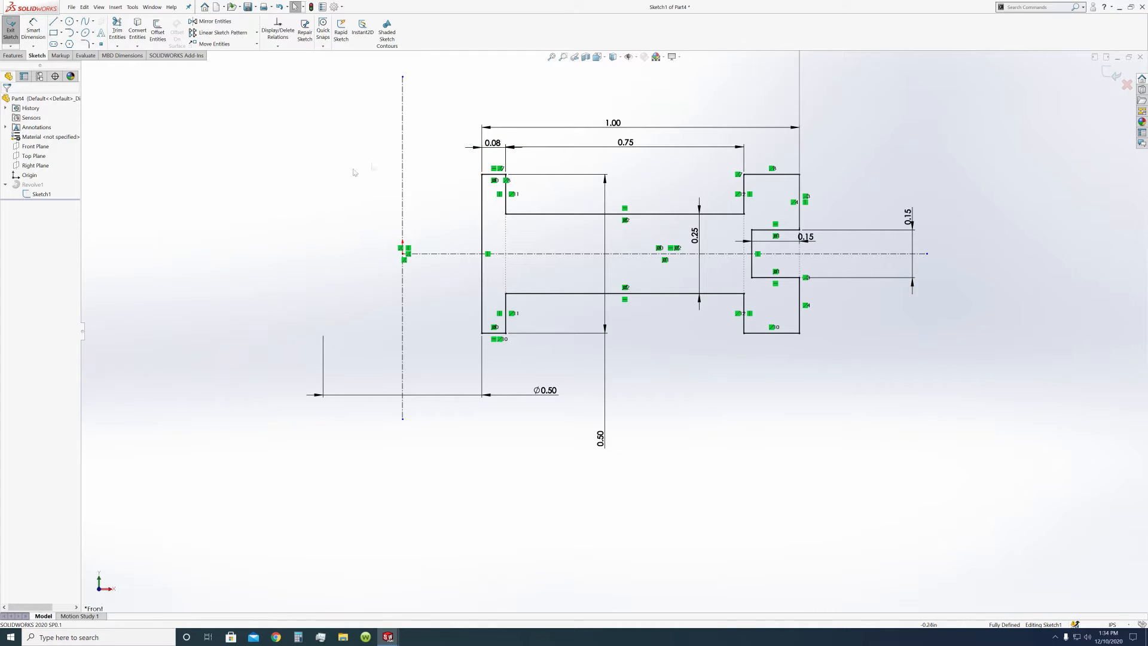
pyautogui.click(490, 144)
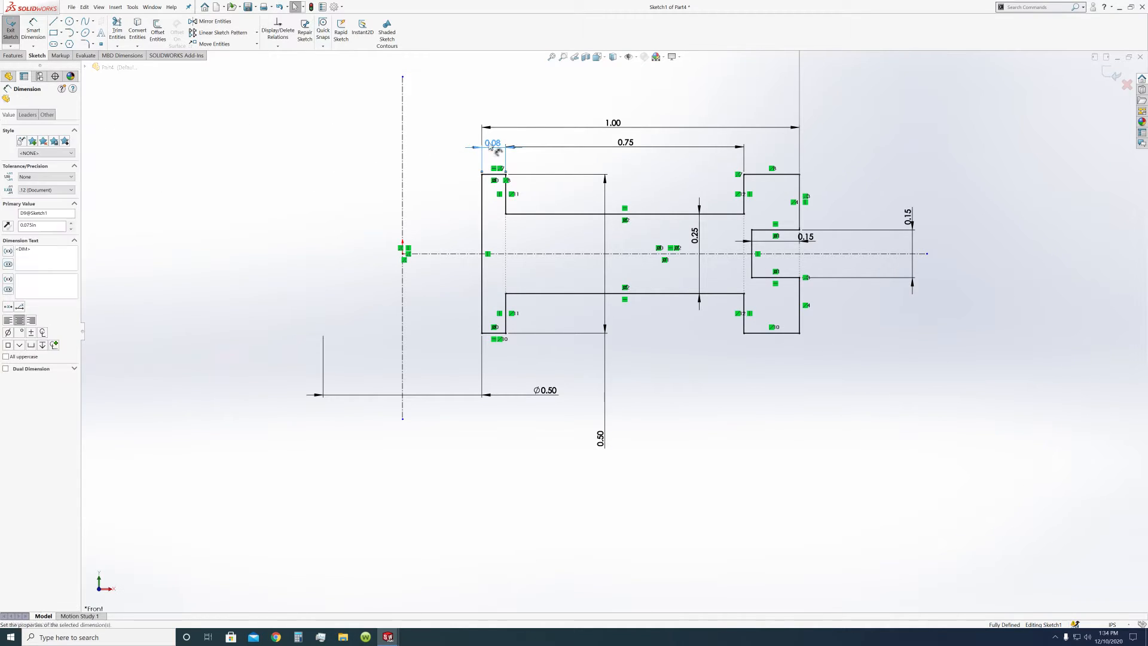
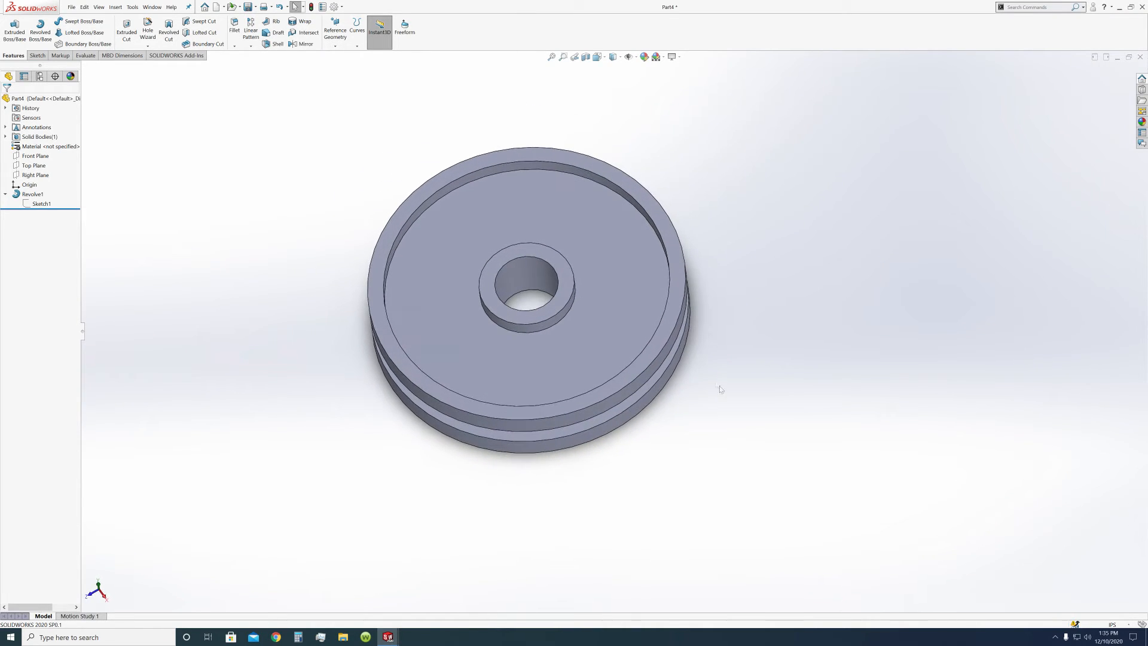
# Step: Start a new sketch on the Top Plane, viewed from above
pyautogui.click(597, 57)
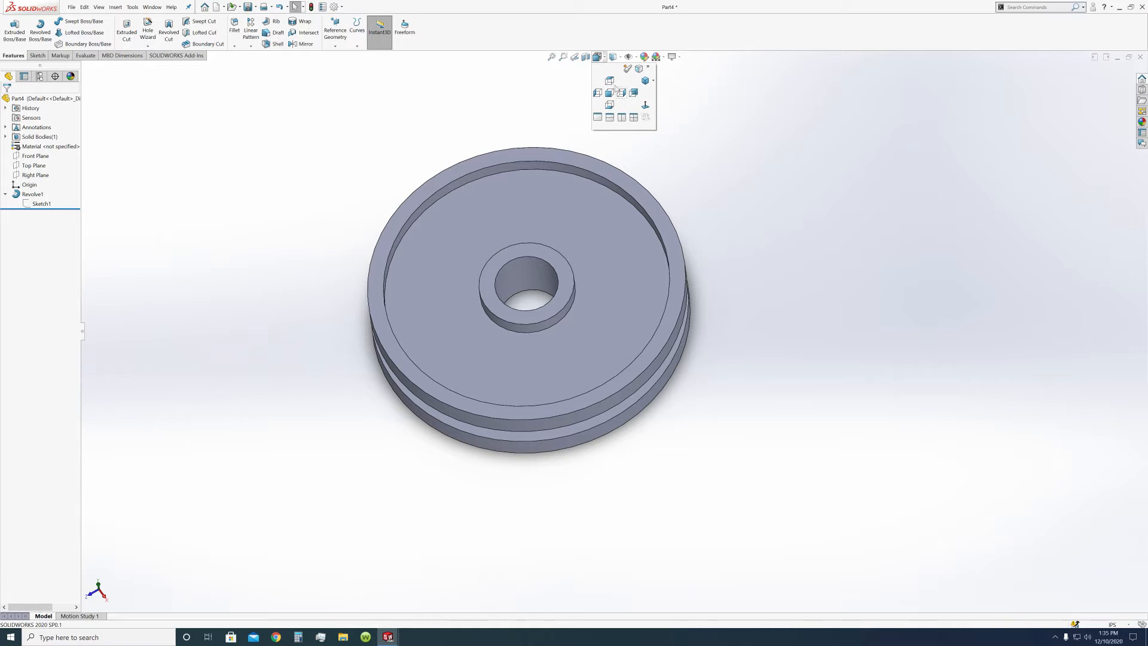
pyautogui.click(609, 80)
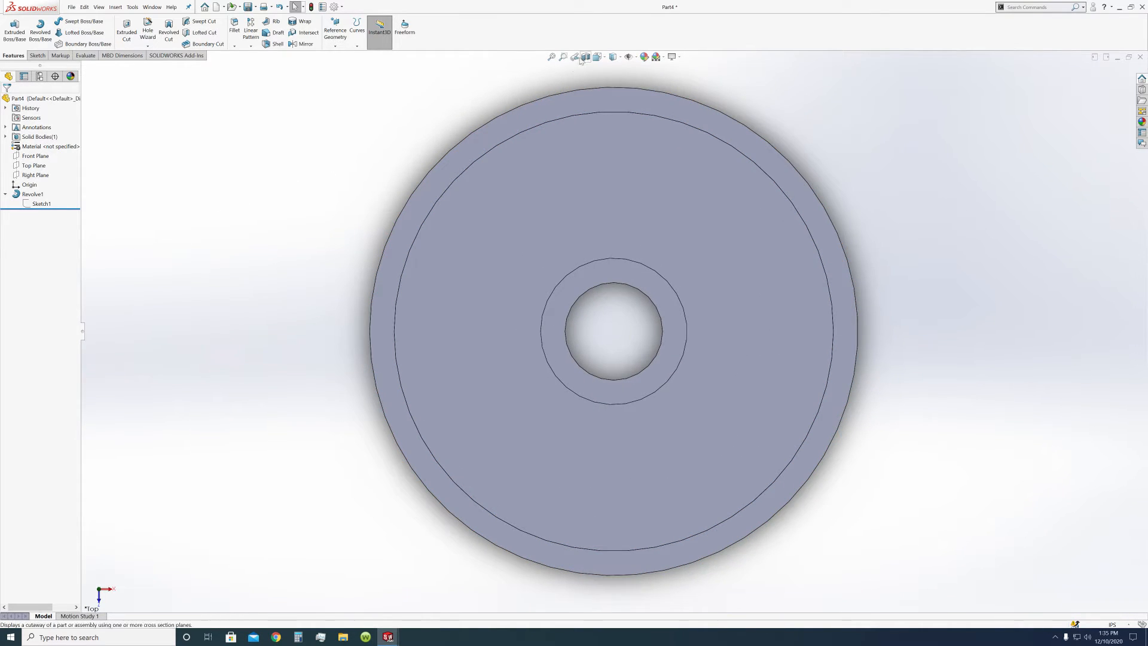
pyautogui.click(34, 167)
pyautogui.click(35, 154)
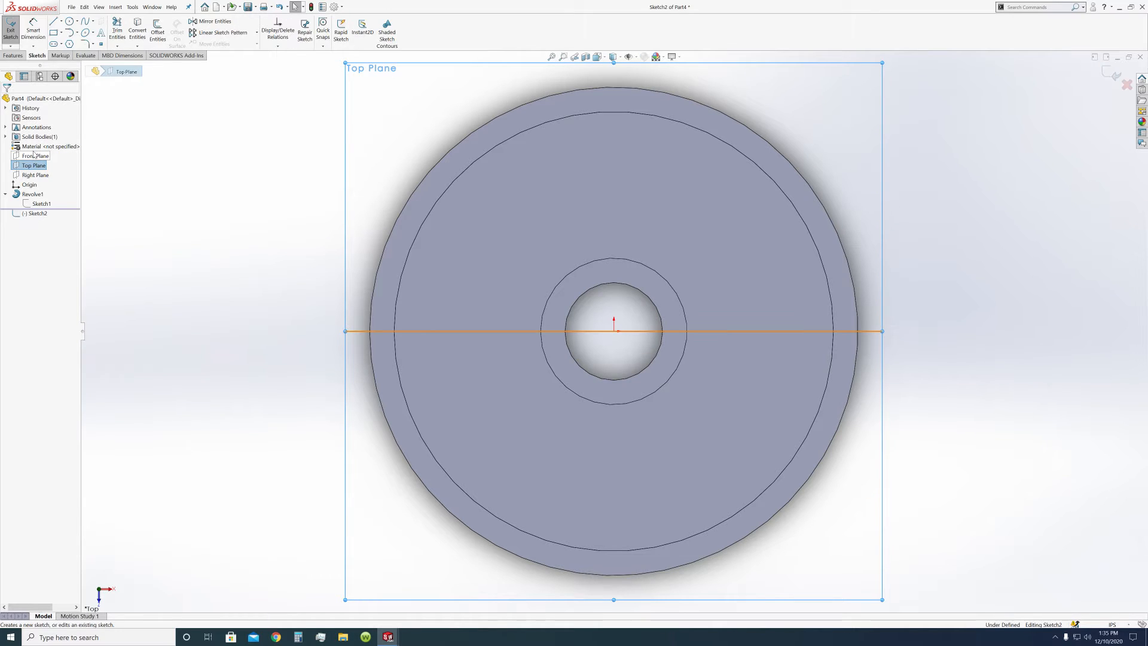
# Step: Draw a vertical centerline and a horizontal centerline across the whole wheel, both offset from the origin
pyautogui.click(62, 22)
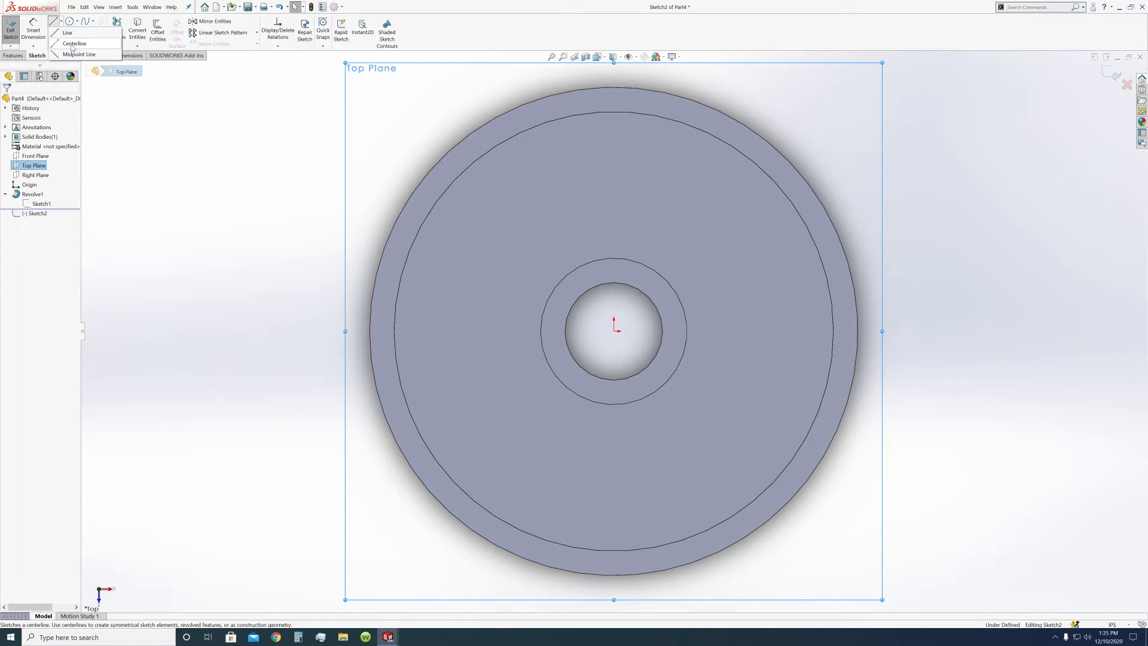
pyautogui.click(73, 42)
pyautogui.click(543, 71)
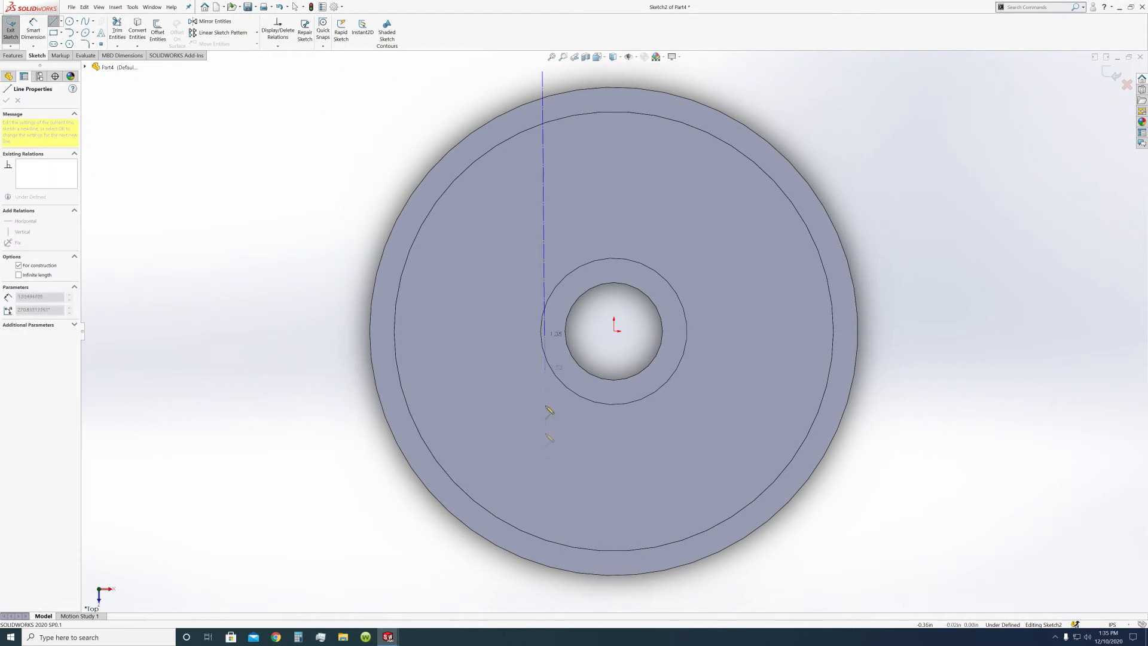
pyautogui.doubleClick(543, 591)
pyautogui.click(221, 254)
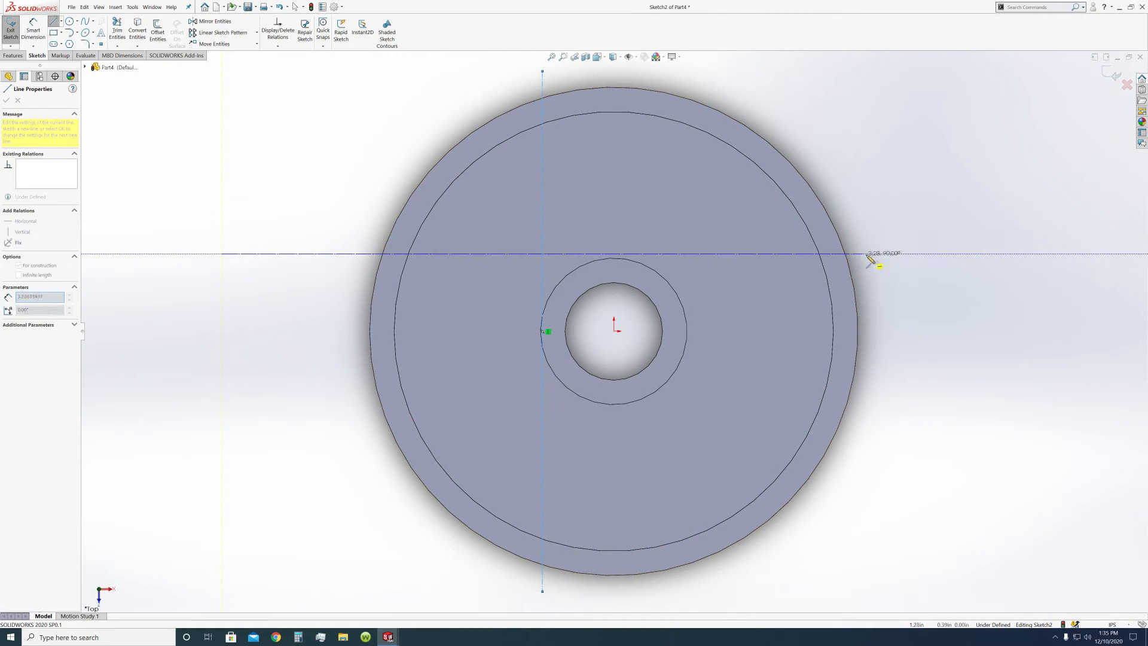
pyautogui.doubleClick(876, 254)
pyautogui.click(6, 100)
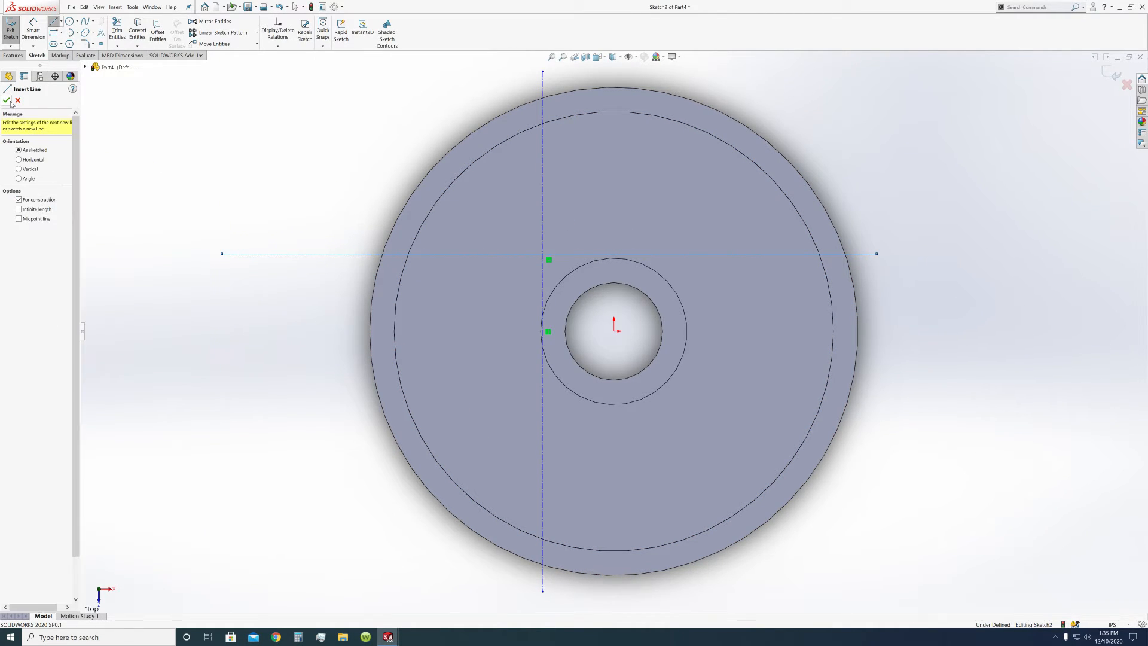
pyautogui.click(6, 101)
# Step: Make the horizontal and vertical centerlines each coincident with the origin
pyautogui.keyDown('ctrl'); pyautogui.click(616, 332); pyautogui.keyUp('ctrl')
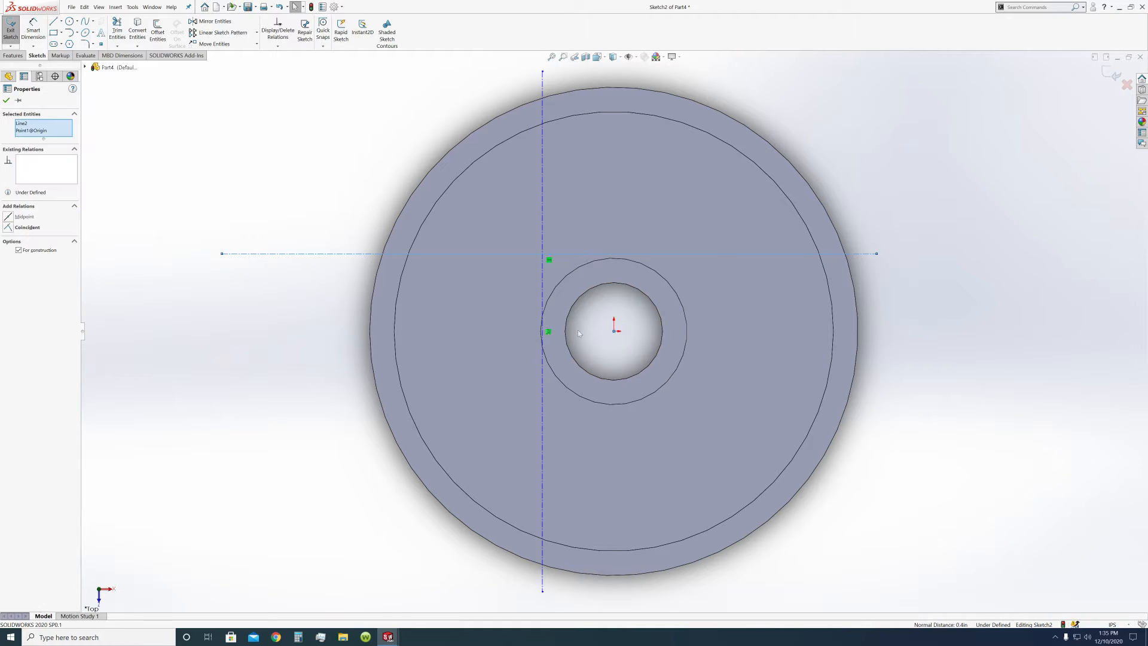
pyautogui.click(24, 217)
pyautogui.click(418, 192)
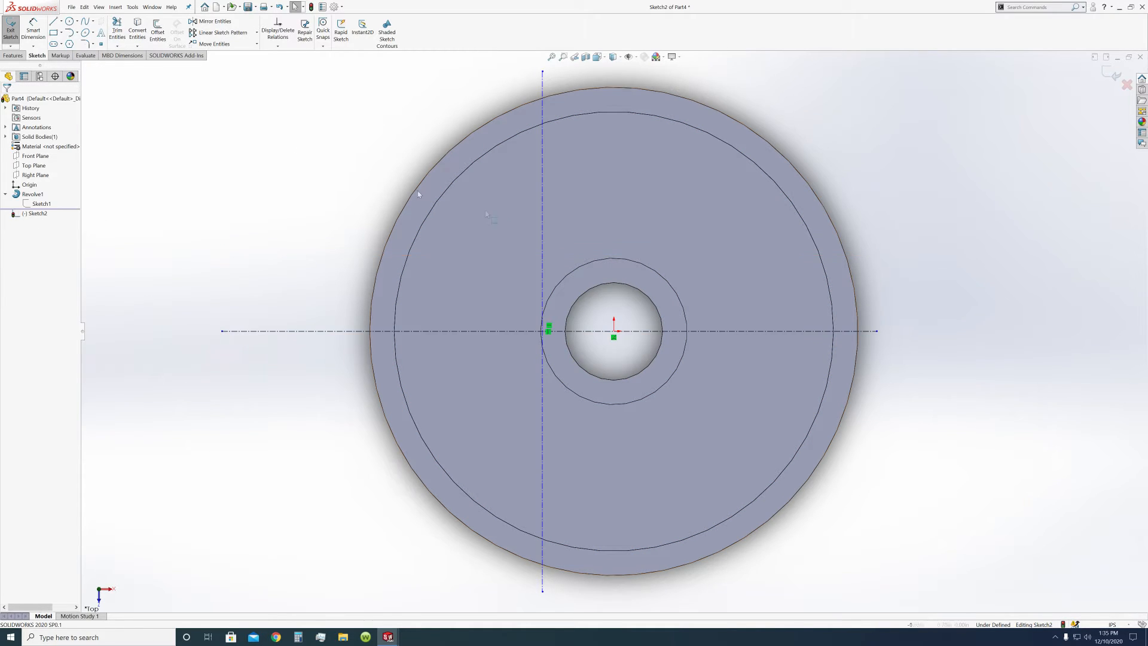
pyautogui.click(543, 266)
pyautogui.keyDown('ctrl'); pyautogui.click(614, 331); pyautogui.keyUp('ctrl')
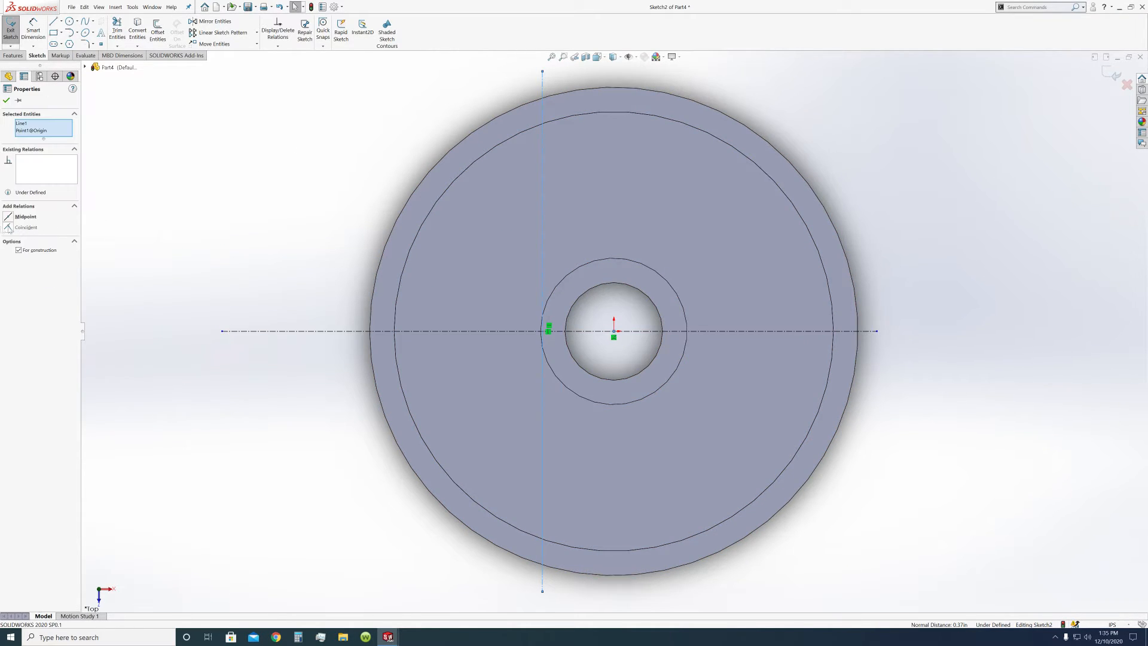
pyautogui.click(9, 228)
pyautogui.click(220, 181)
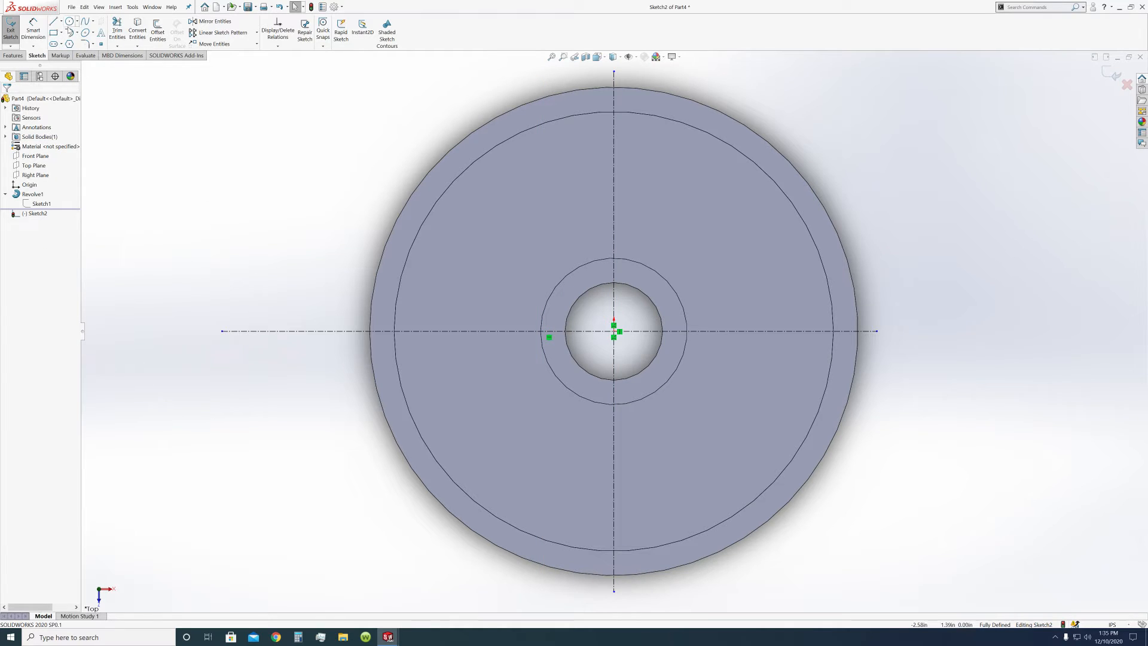
# Step: Draw a circle about 0.34 in in diameter, centered on the vertical centerline about 0.87 in above the origin
pyautogui.click(70, 22)
pyautogui.click(613, 160)
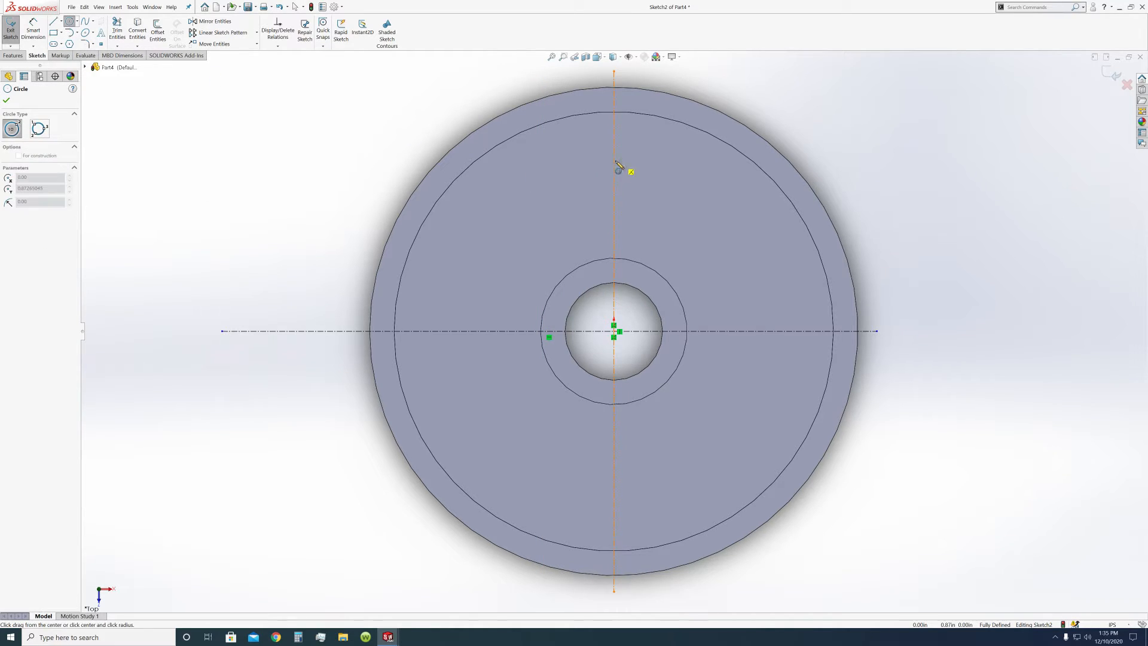
pyautogui.click(648, 169)
pyautogui.press('Escape')
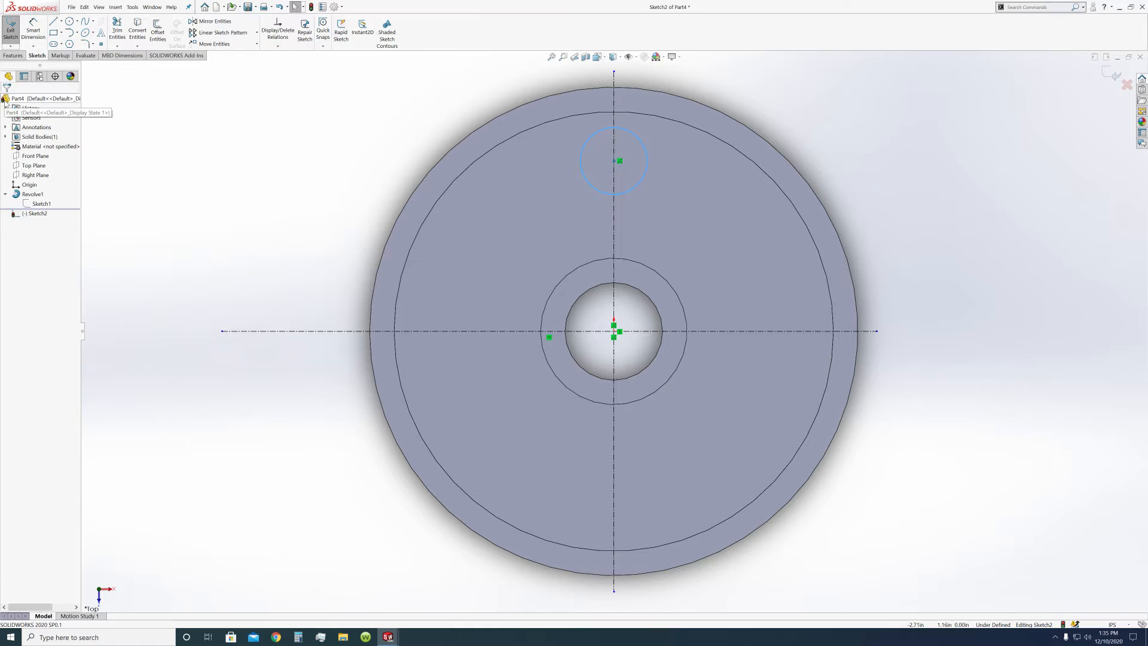
# Step: Dimension the circle's diameter as 0.25 in
pyautogui.click(33, 30)
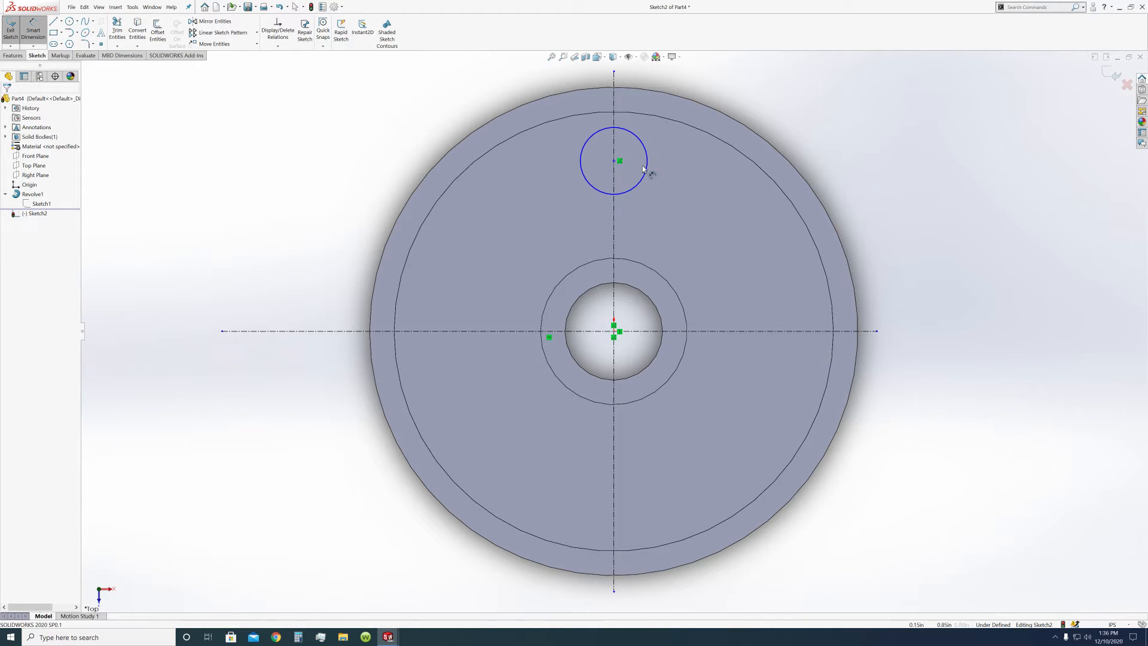
pyautogui.click(646, 173)
pyautogui.click(833, 128)
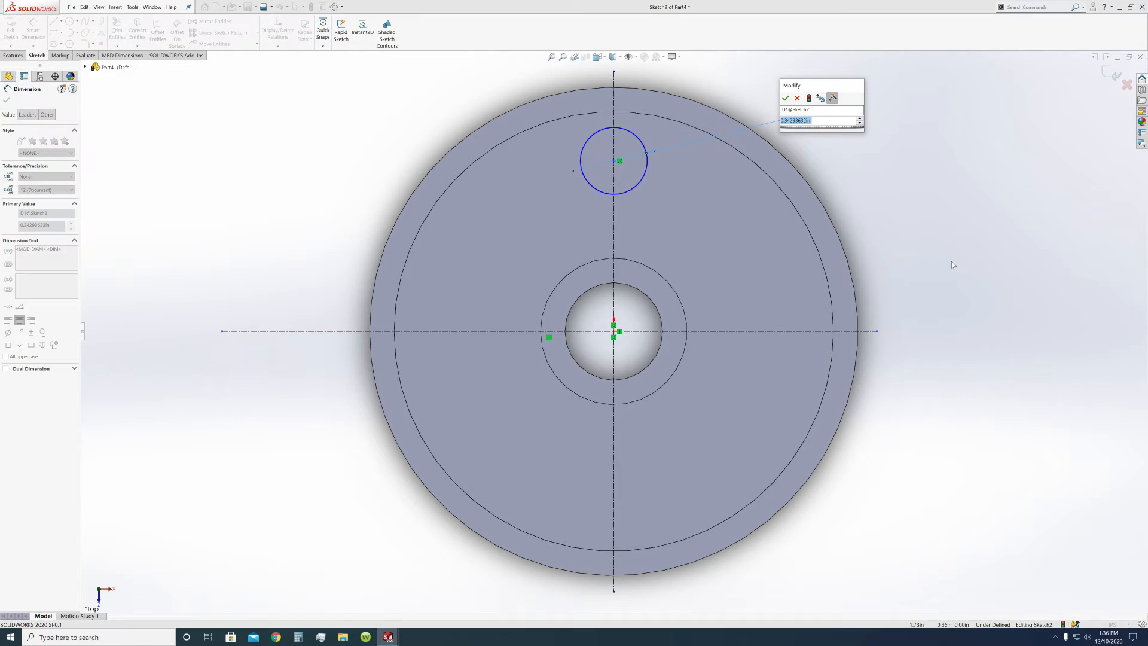
pyautogui.write('0.')
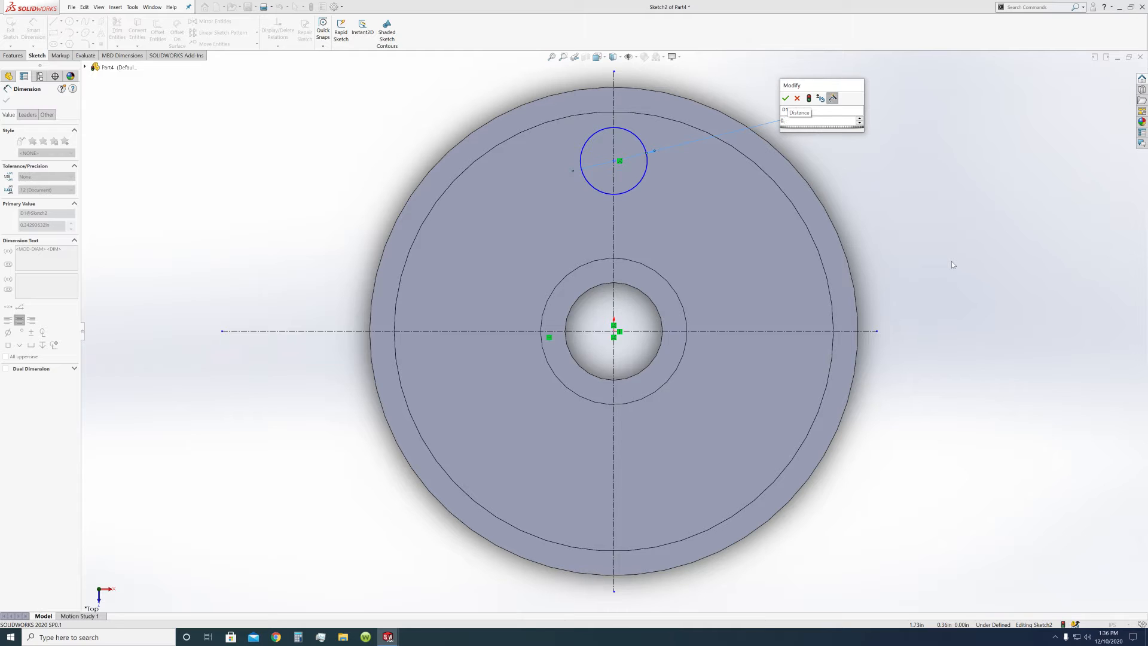
pyautogui.write('25')
pyautogui.press('Return')
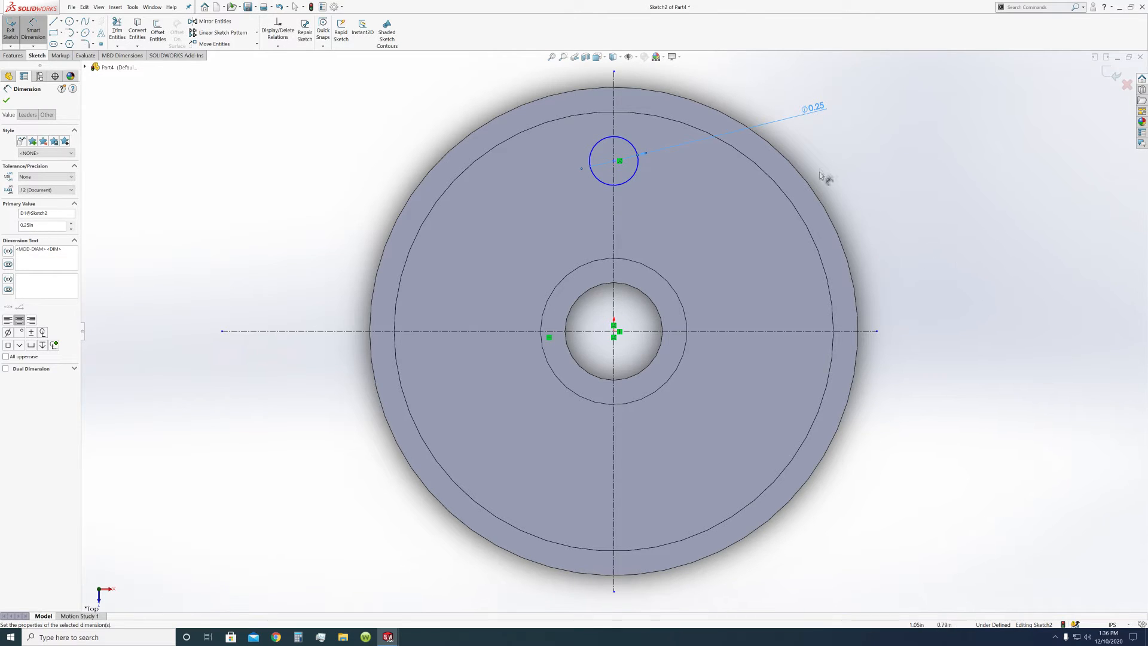
# Step: Try circle diameters of 0.33 in, 1.5 in and 0.5 in
pyautogui.doubleClick(42, 225)
pyautogui.press('Return')
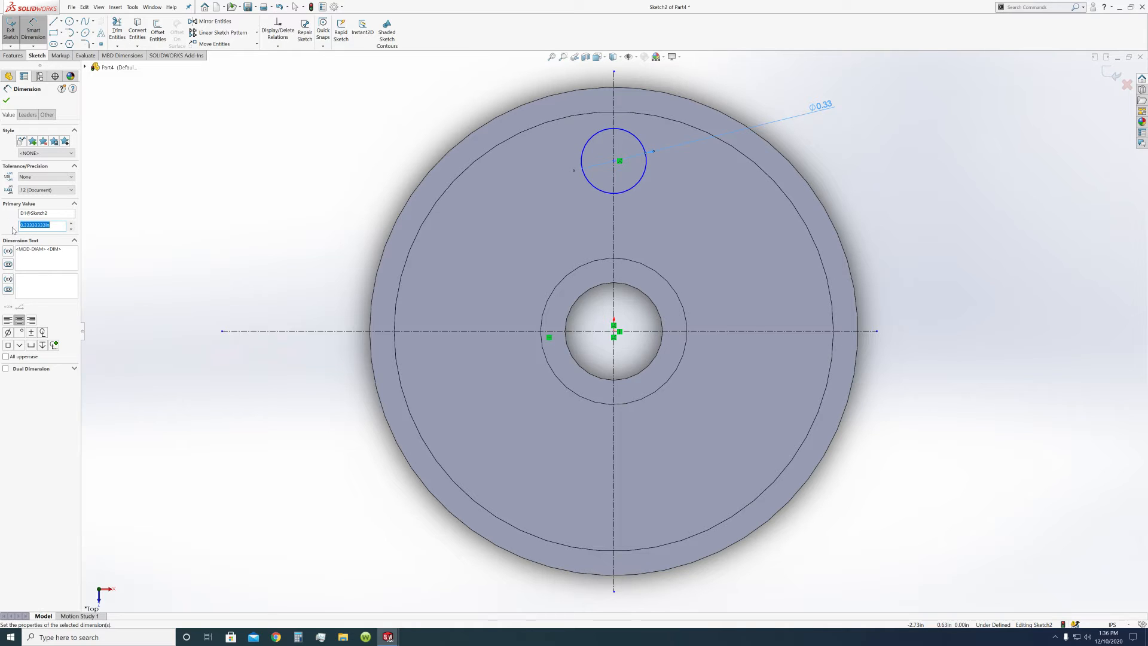
pyautogui.write('1.5')
pyautogui.press('Return')
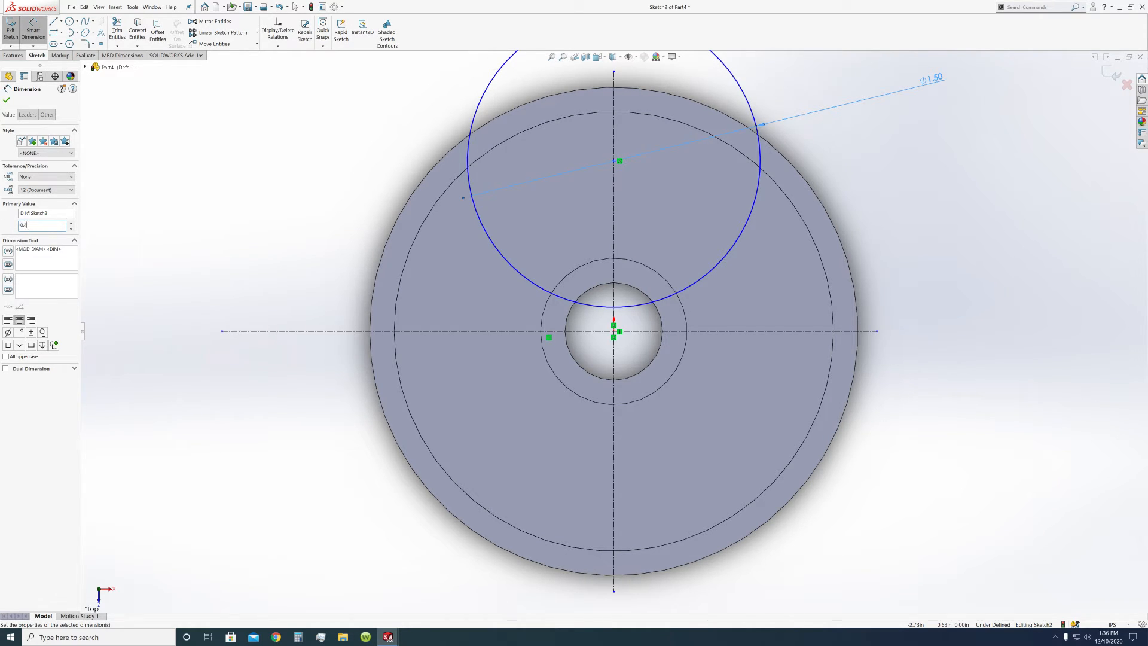
pyautogui.write('0.5')
pyautogui.press('Return')
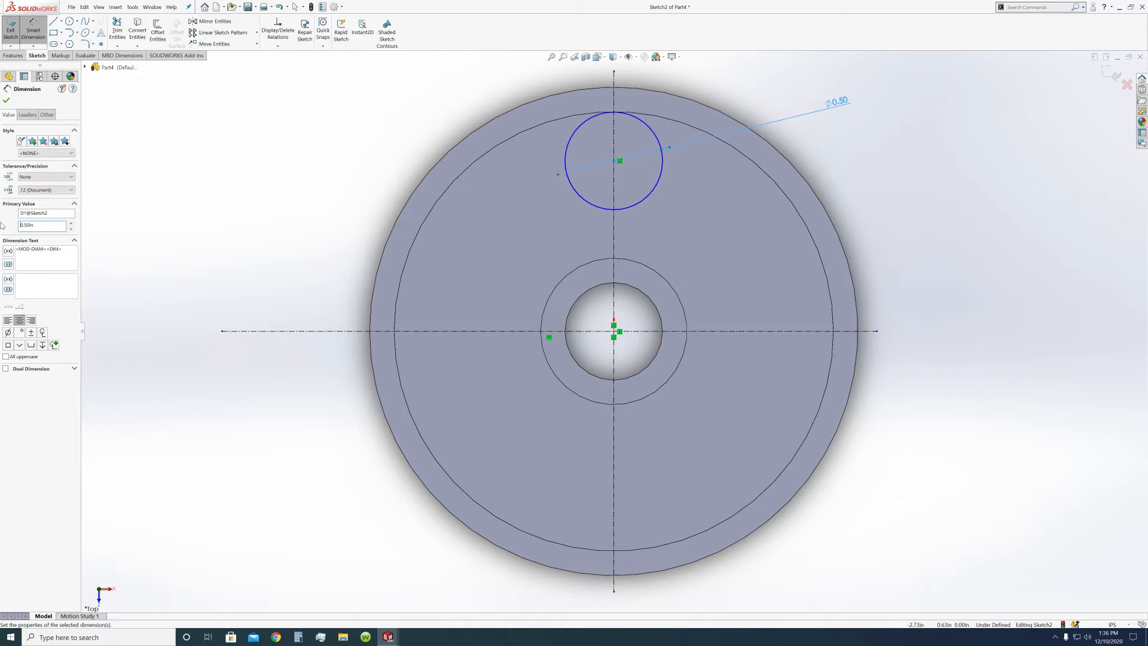
pyautogui.click(633, 209)
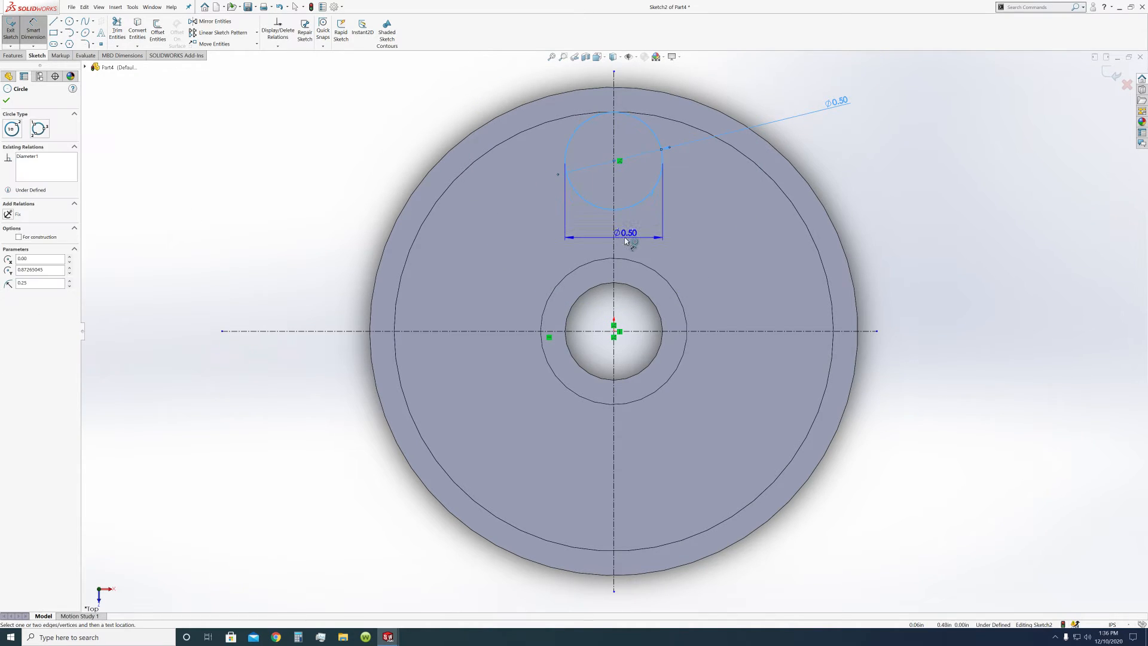
pyautogui.click(671, 247)
pyautogui.click(627, 329)
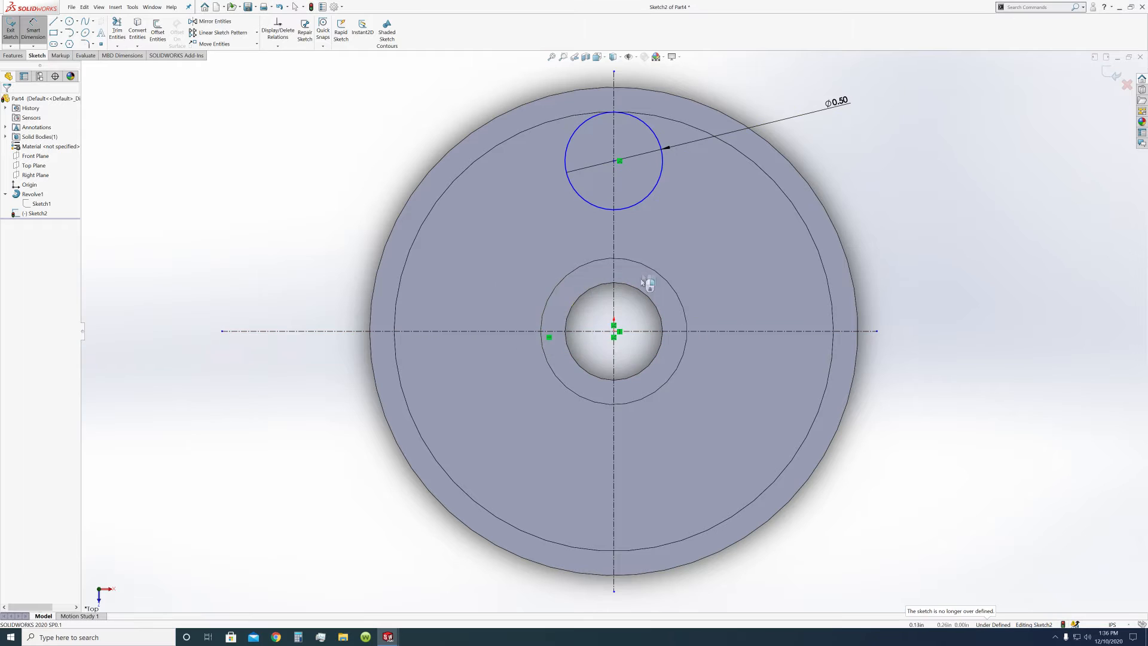
pyautogui.click(33, 30)
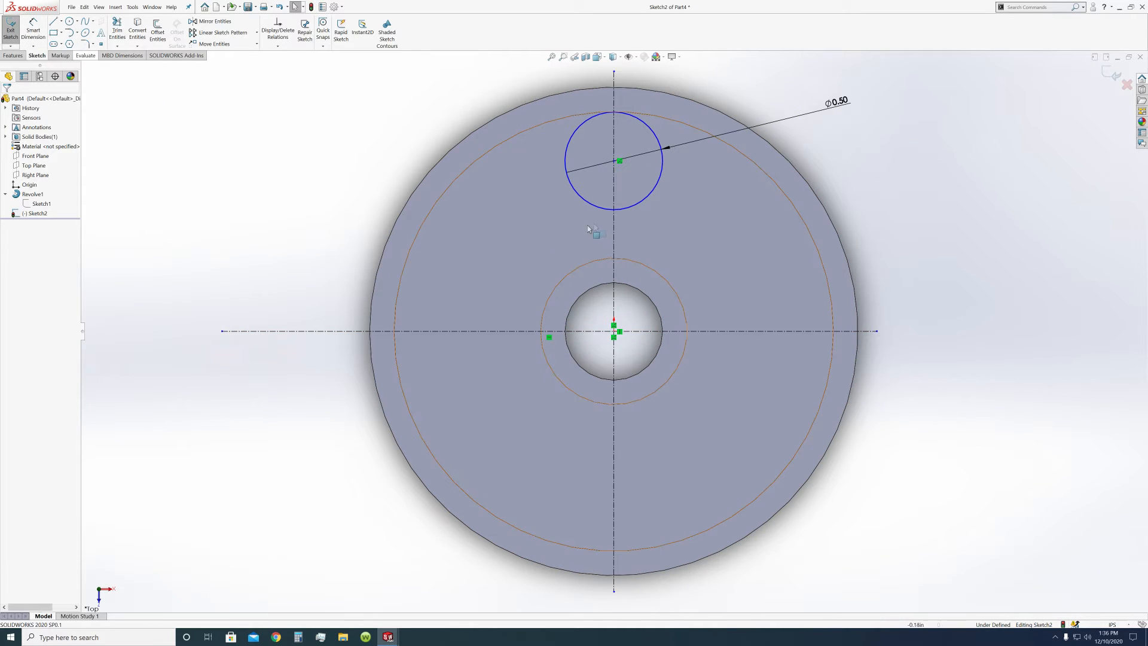
# Step: Move the circle down the vertical centerline to about 0.74 in from the origin and set its diameter to 0.40 in
pyautogui.click(625, 209)
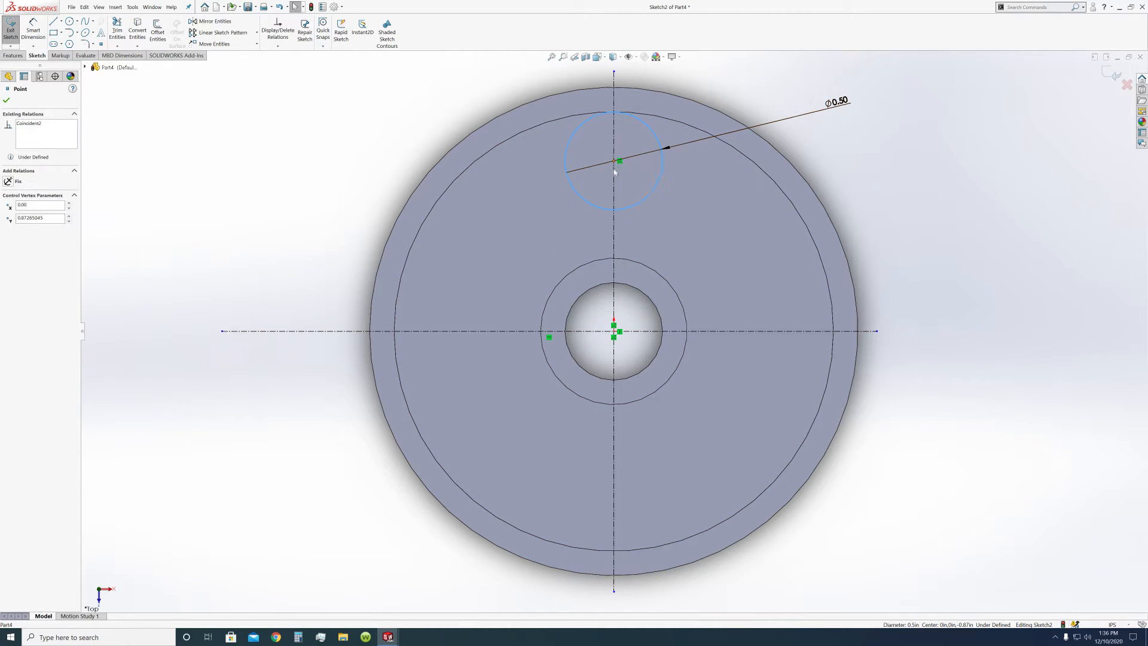
pyautogui.moveTo(615, 162); pyautogui.dragTo(616, 186)
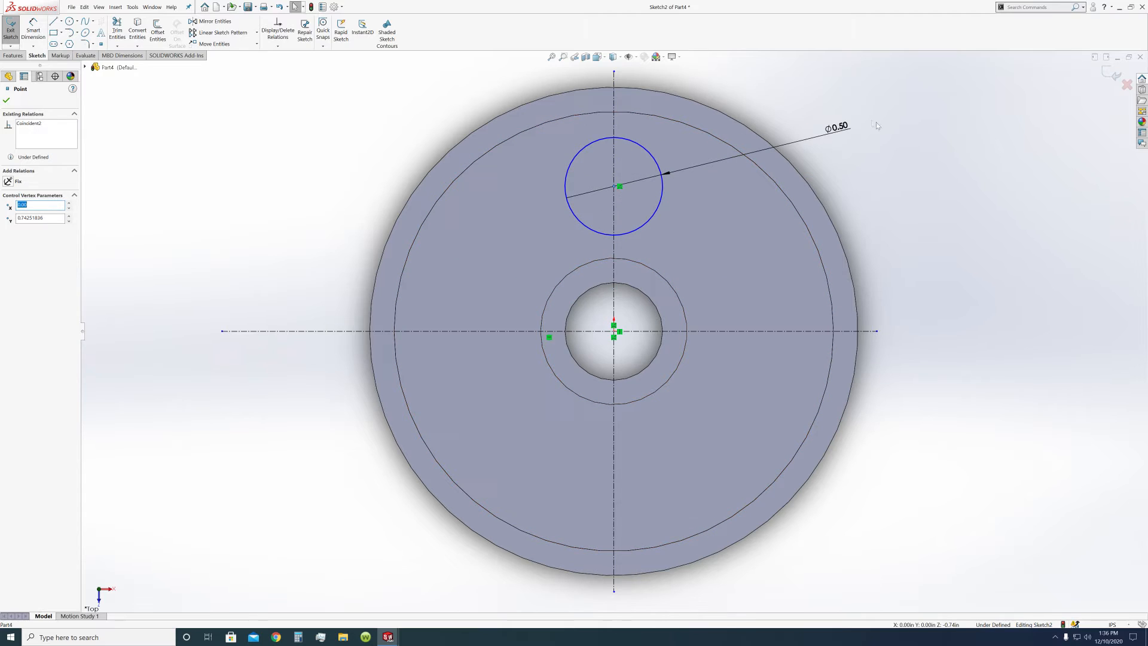
pyautogui.click(837, 127)
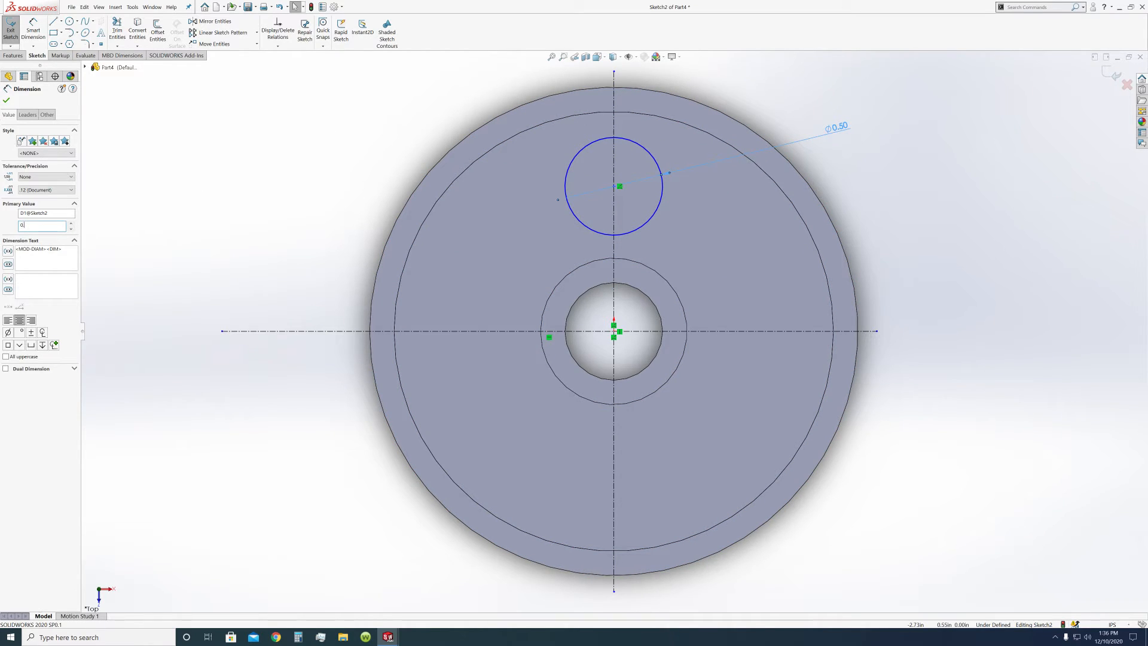
pyautogui.press('Return')
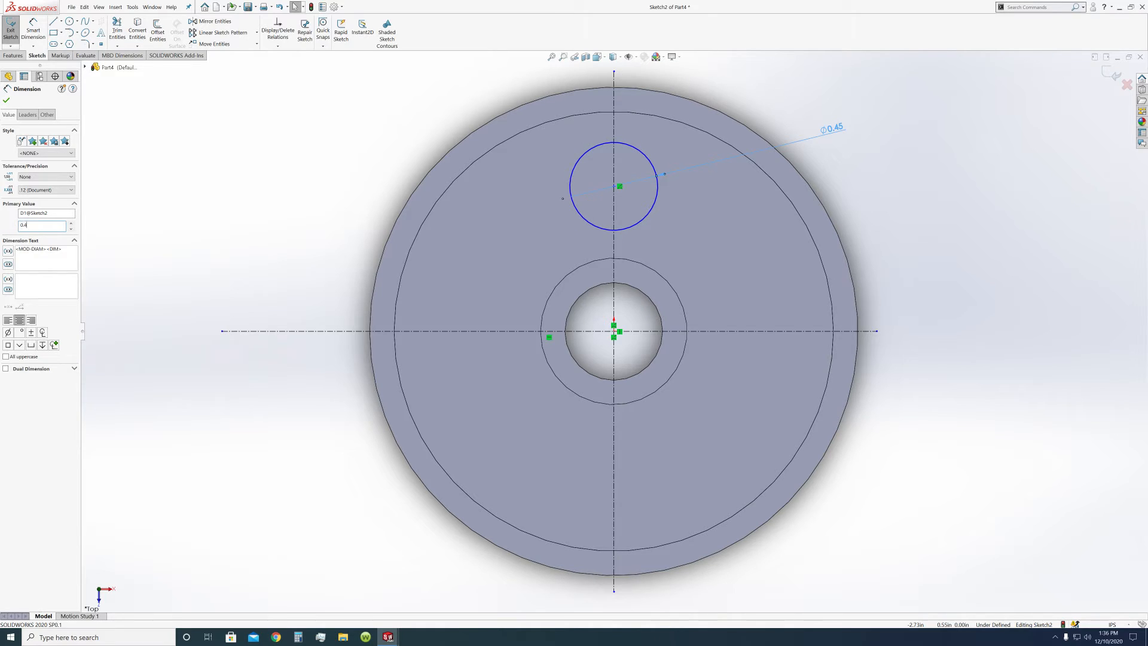
pyautogui.press('Return')
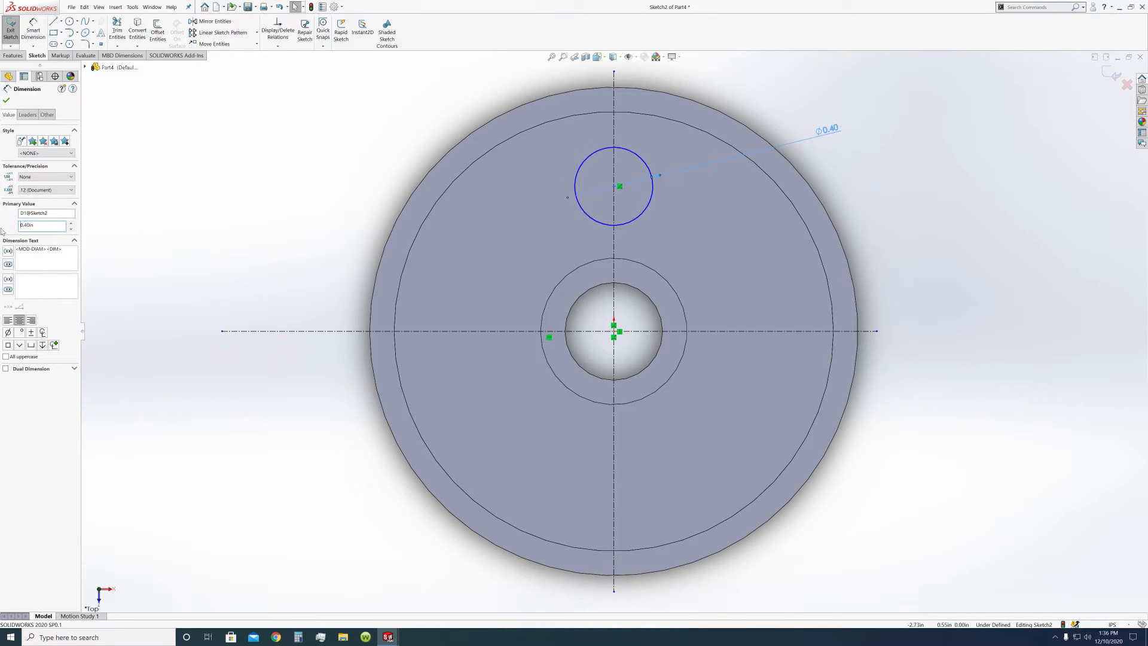
pyautogui.click(7, 100)
# Step: Dimension the distance from the circle's center to the origin as 0.75 in
pyautogui.click(32, 27)
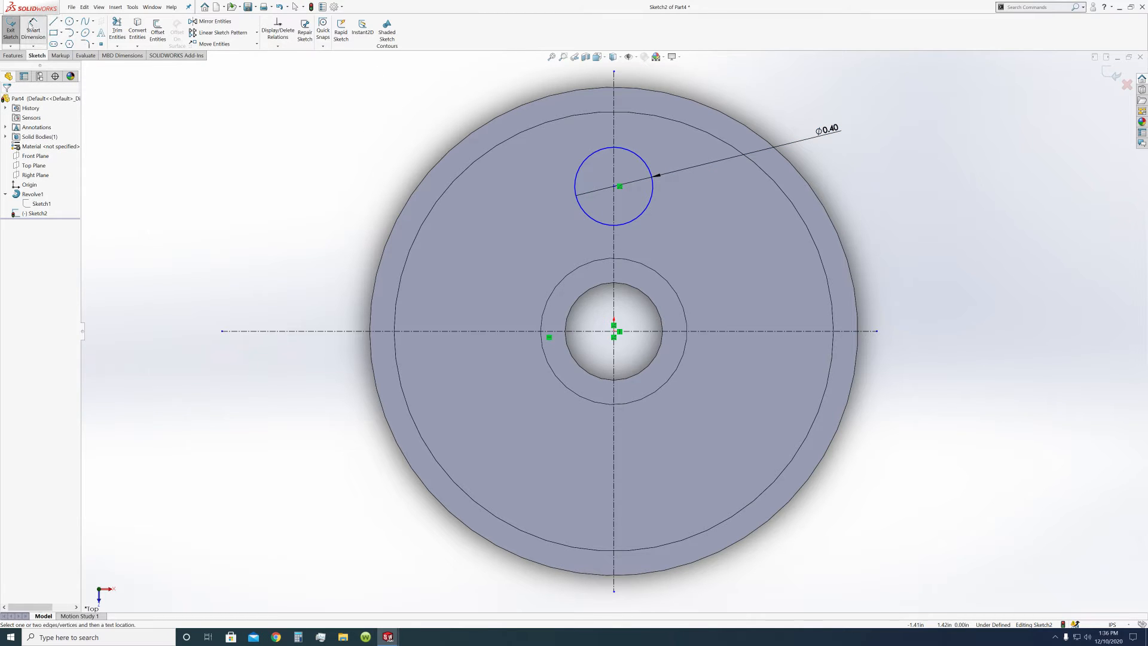
pyautogui.click(618, 188)
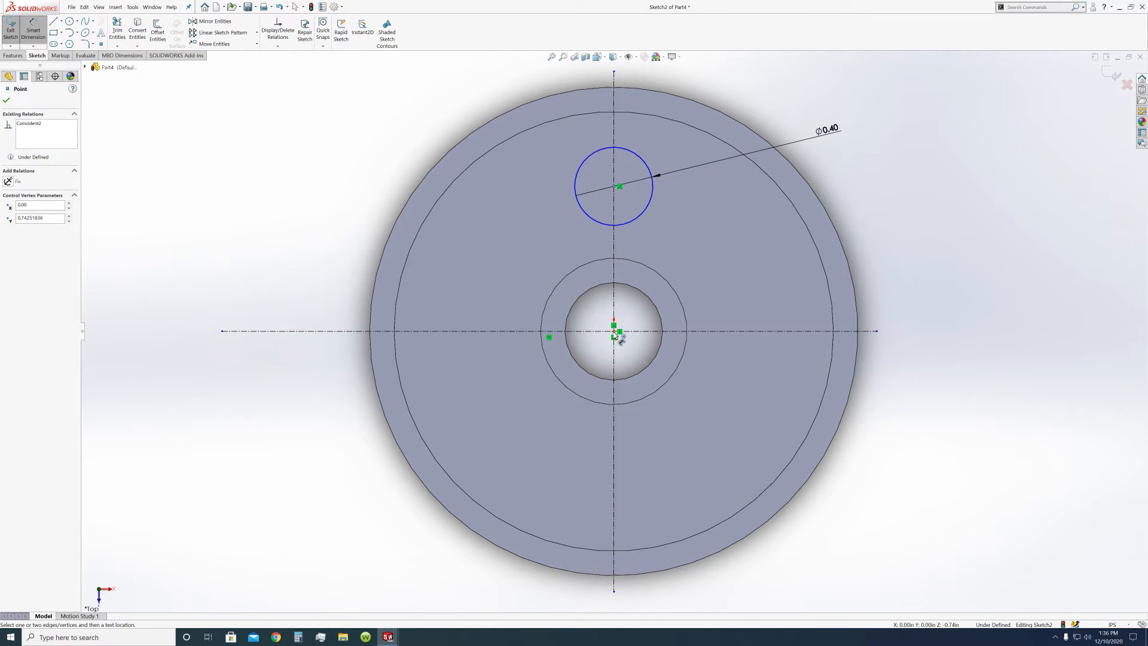
pyautogui.click(614, 332)
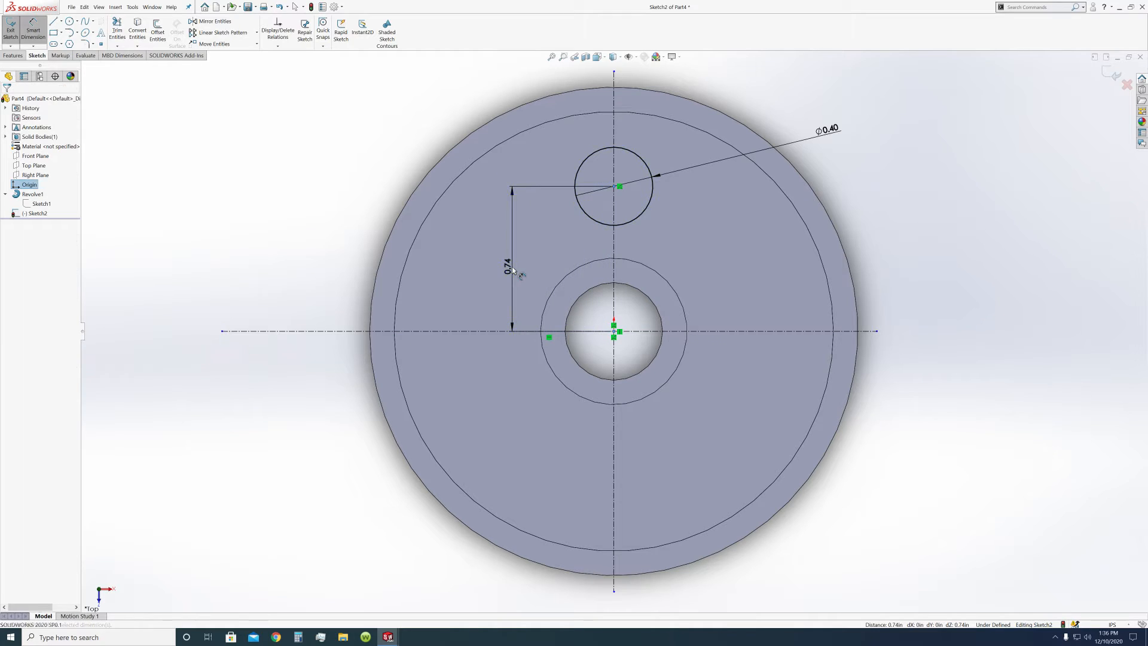
pyautogui.click(513, 257)
pyautogui.write('0.75')
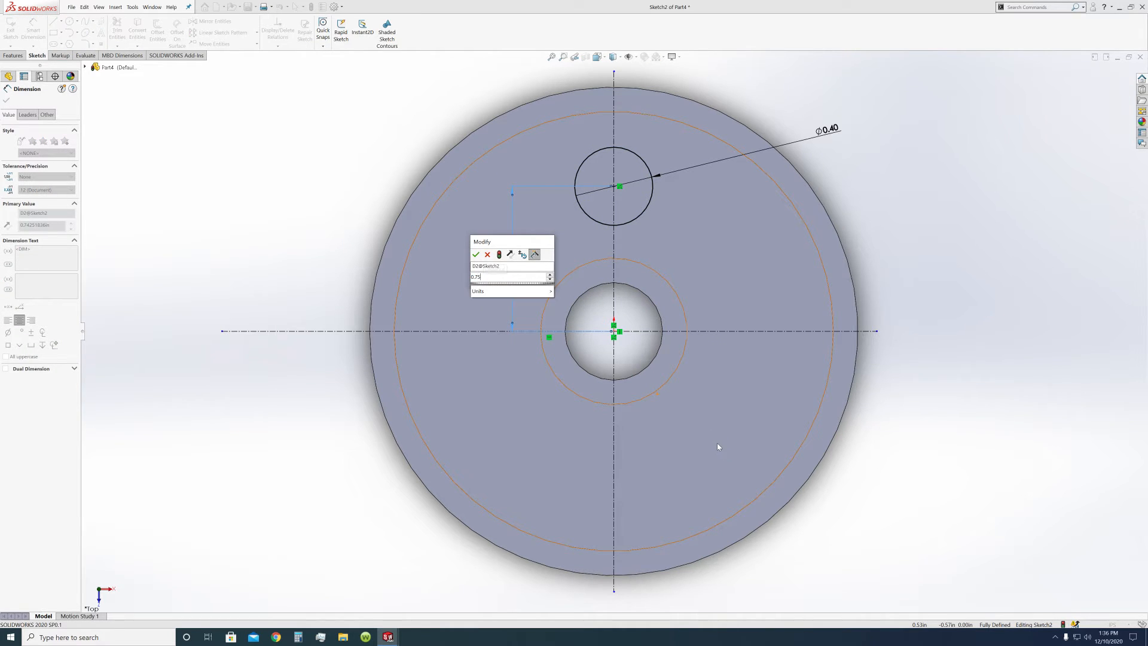
pyautogui.press('Return')
pyautogui.press('Escape')
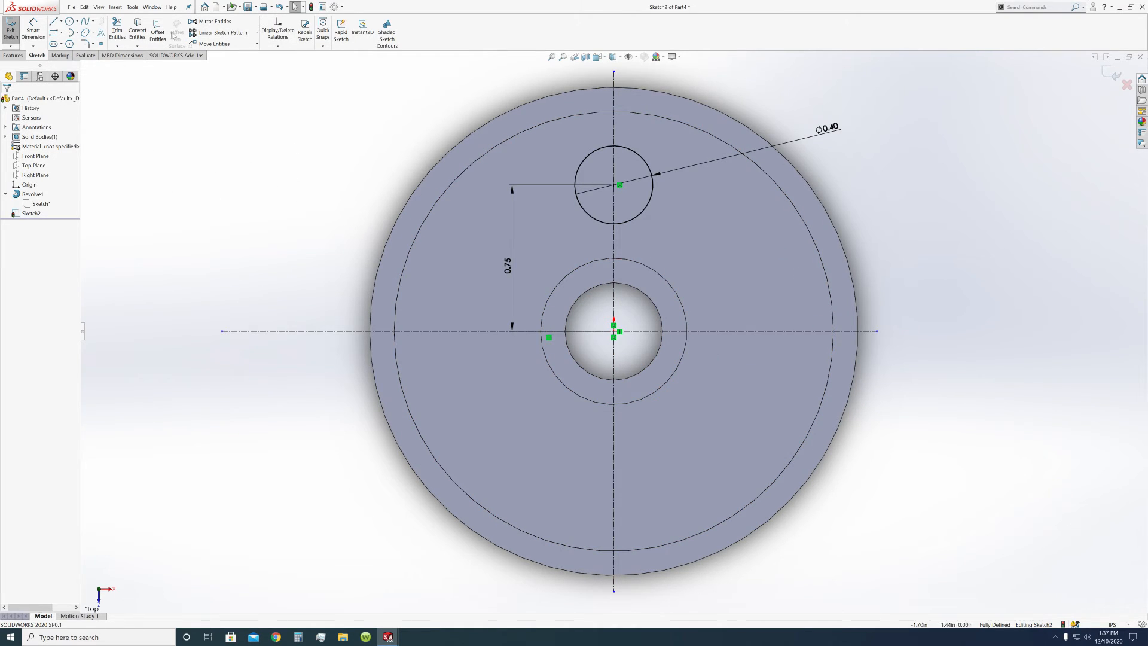
# Step: Create a circular sketch pattern of the circle around the origin with 5 equally spaced instances over 360 degrees
pyautogui.click(257, 33)
pyautogui.click(244, 58)
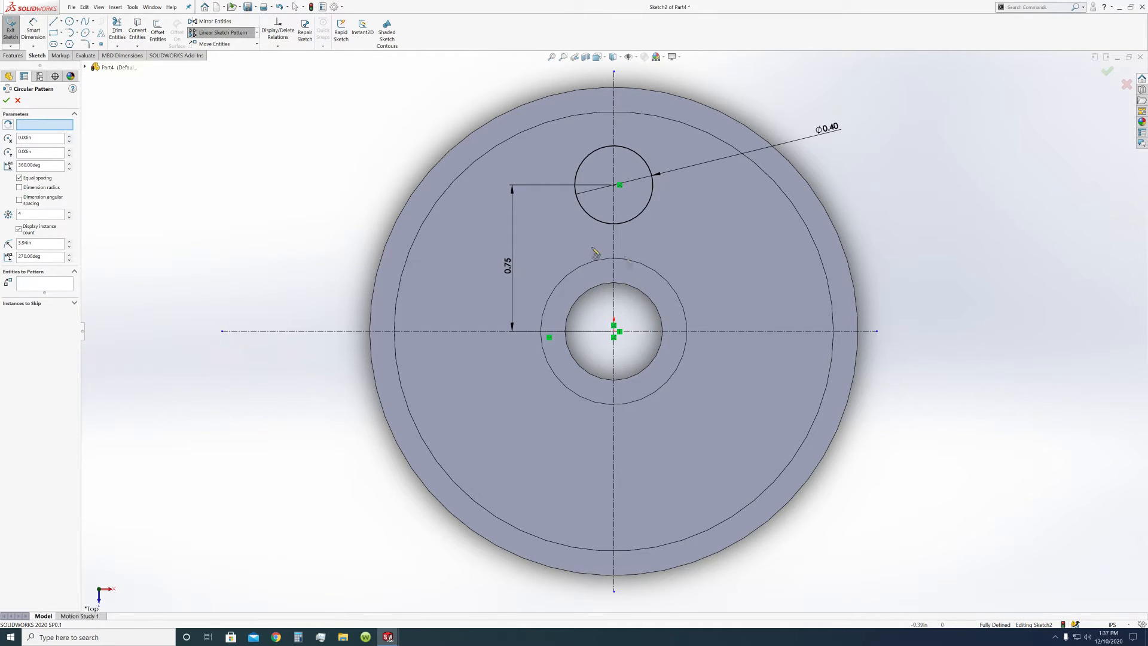
pyautogui.click(630, 222)
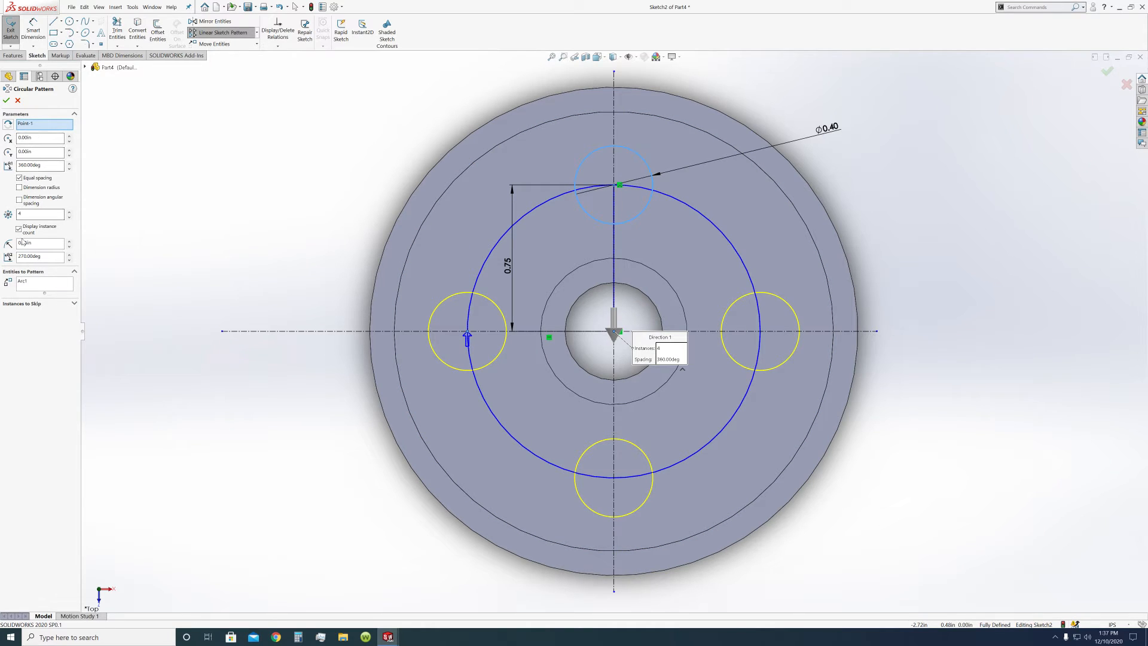
pyautogui.click(69, 213)
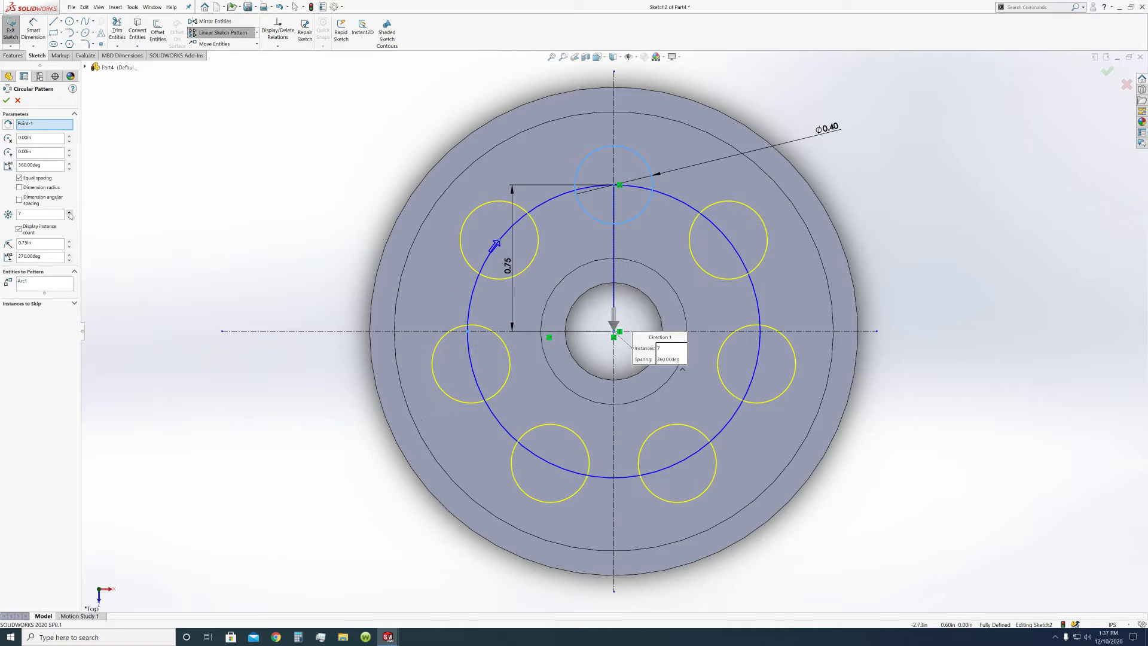
pyautogui.click(70, 213)
pyautogui.click(70, 213)
pyautogui.click(69, 218)
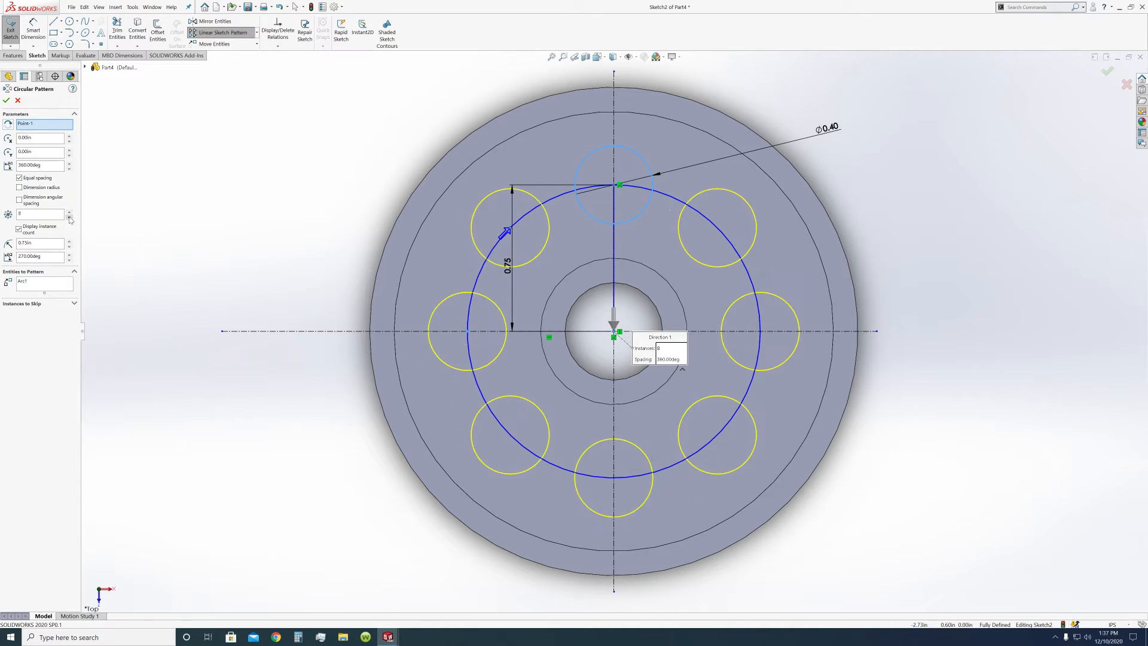
pyautogui.click(69, 217)
pyautogui.click(69, 217)
pyautogui.click(70, 217)
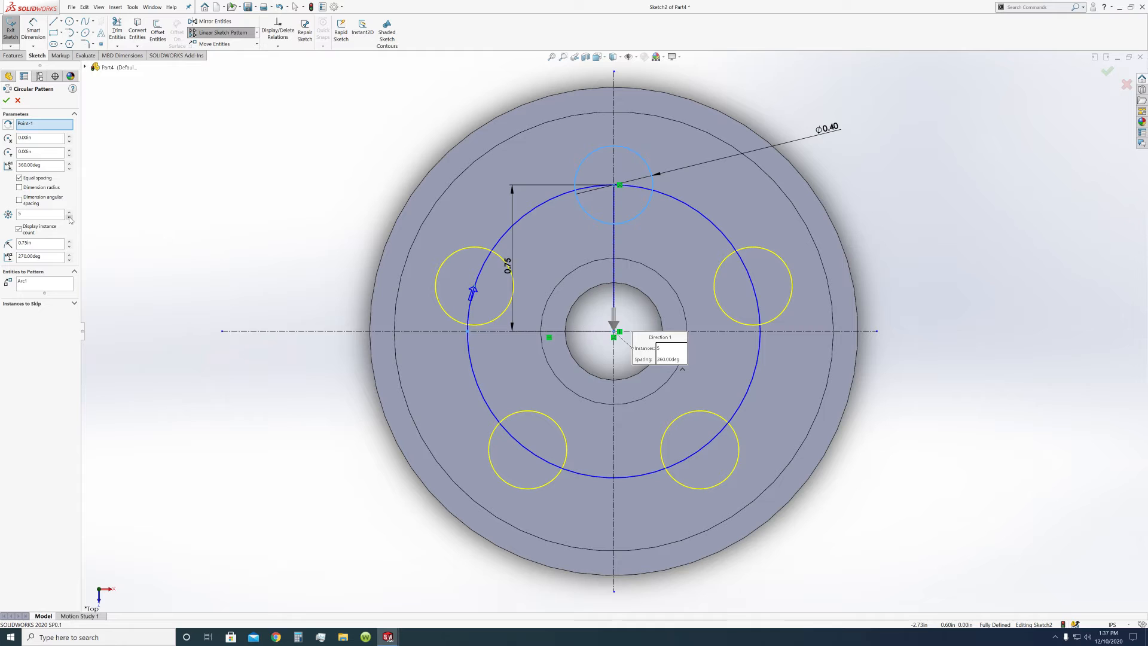
pyautogui.click(7, 101)
# Step: Test the pattern's freedom by moving a patterned circle's center outward toward the rim, and undo the move
pyautogui.moveTo(267, 194); pyautogui.dragTo(243, 158, button='middle')
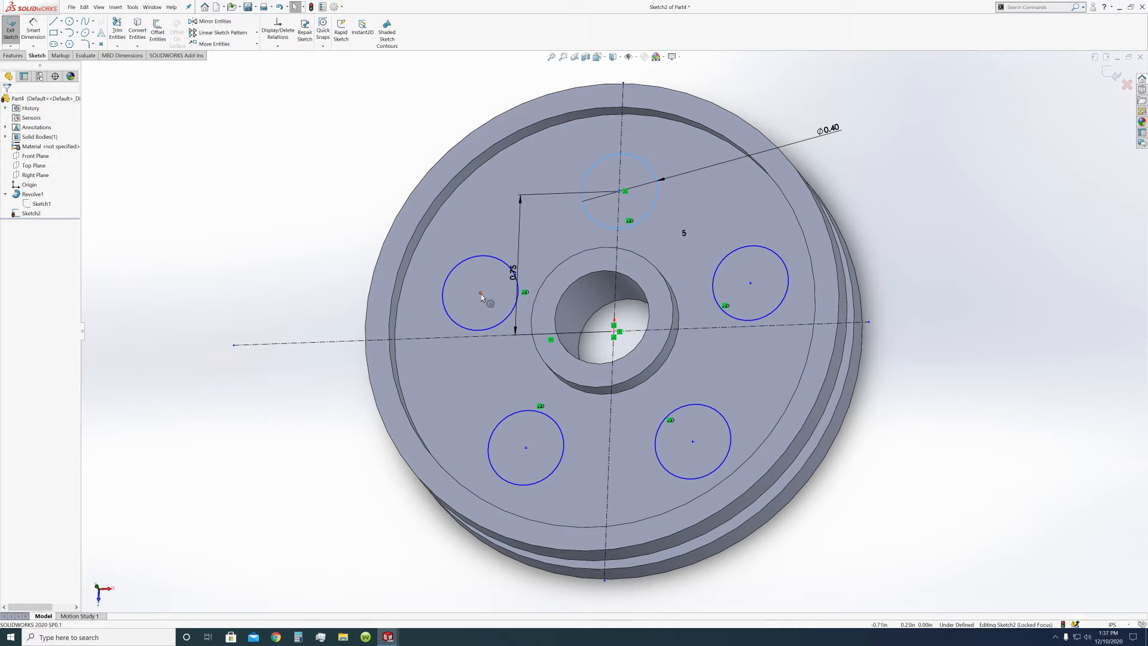
pyautogui.click(725, 306)
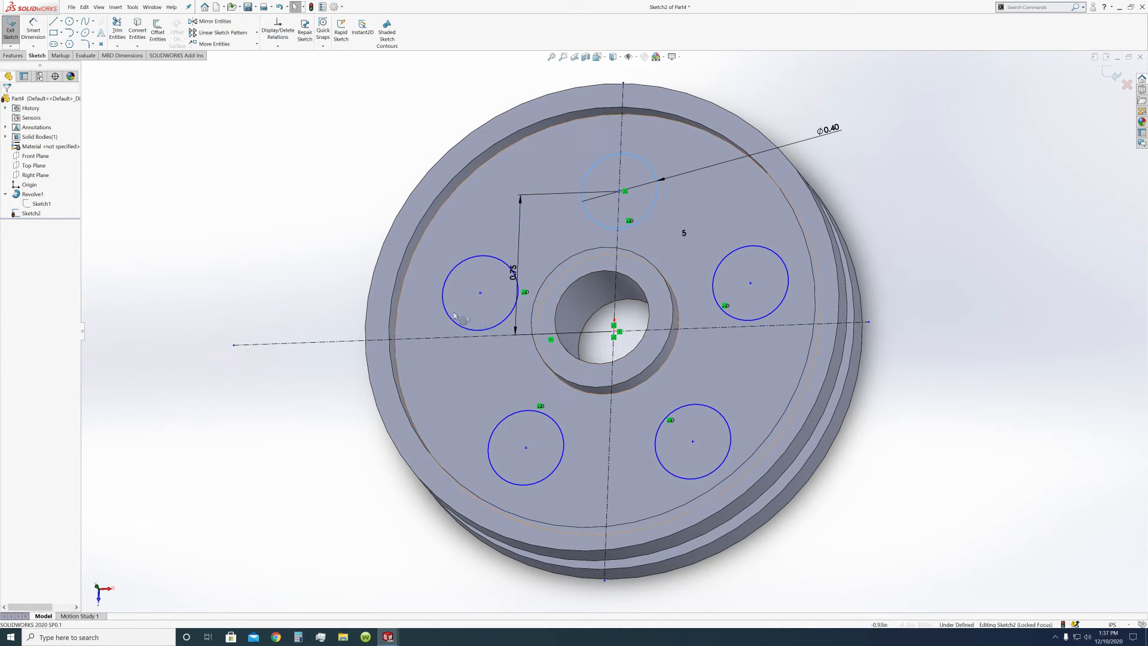
pyautogui.moveTo(479, 293); pyautogui.dragTo(438, 299)
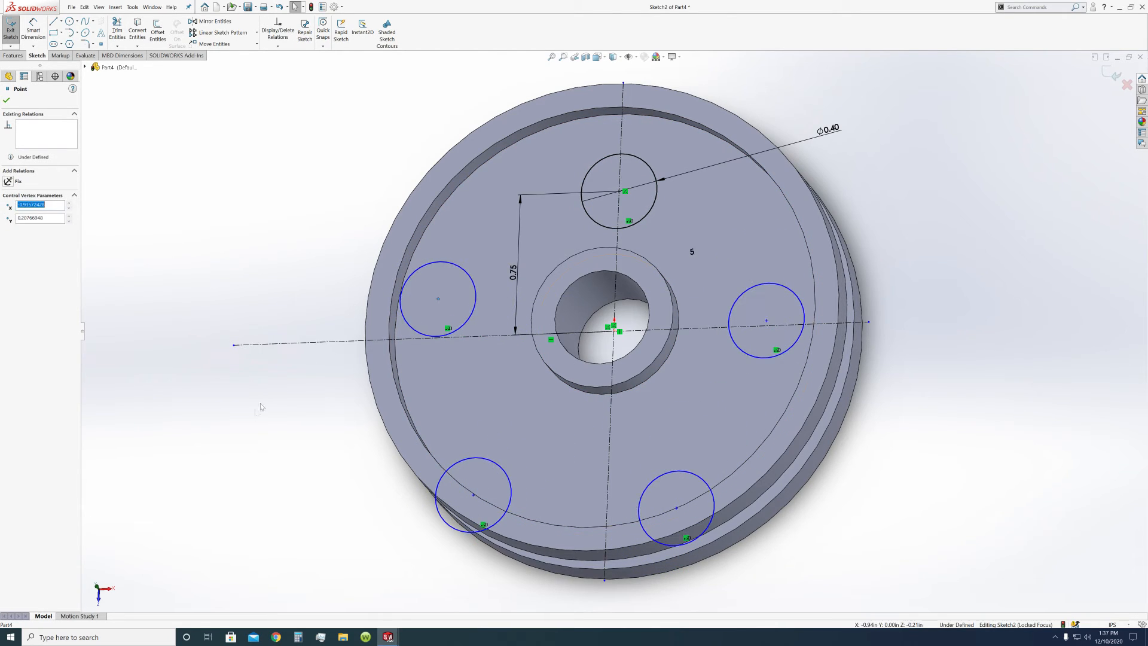
pyautogui.hotkey('ctrl', 'z')
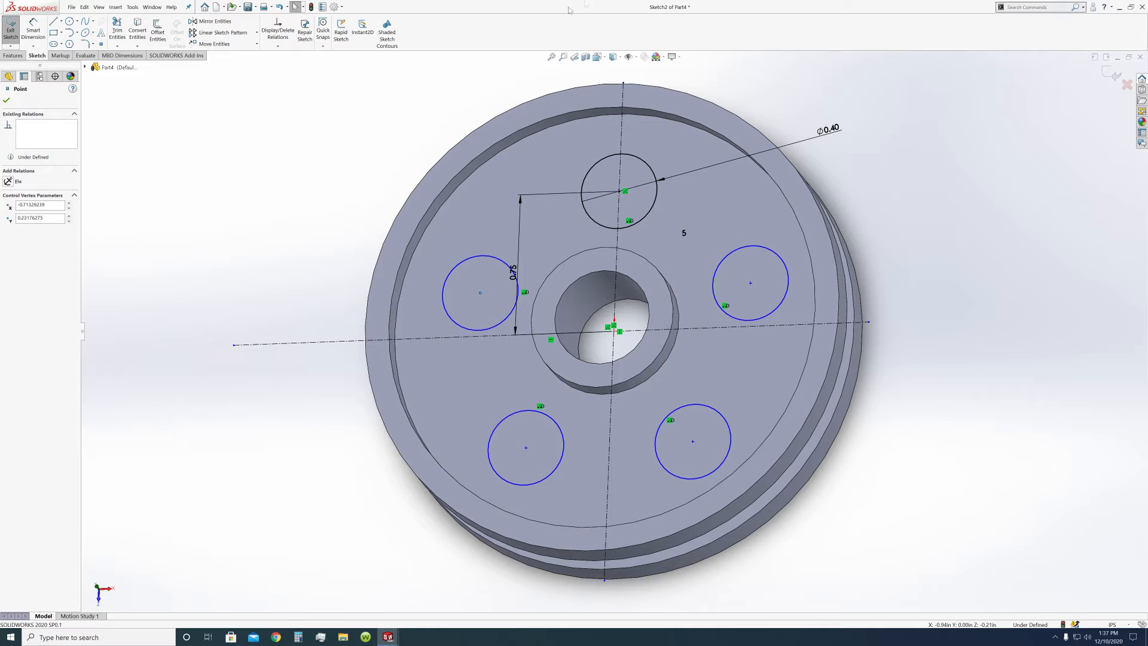
# Step: Delete the circular sketch pattern and its four patterned circles, leaving only the 0.40 in circle on the vertical centerline
pyautogui.click(598, 58)
pyautogui.click(607, 81)
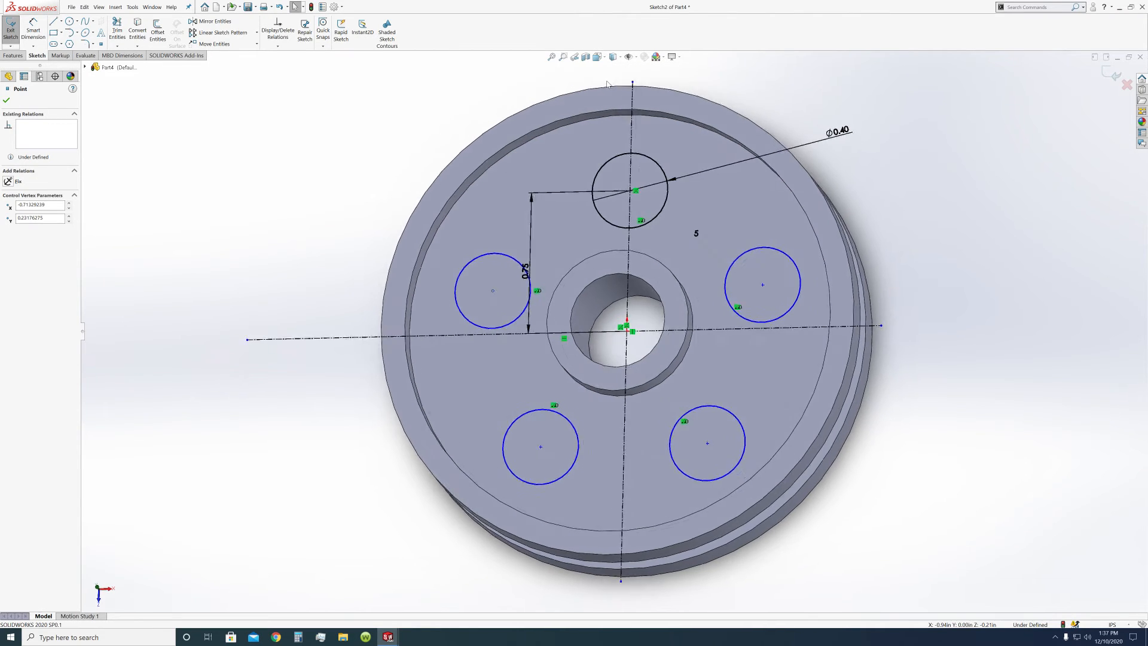
pyautogui.press('Escape')
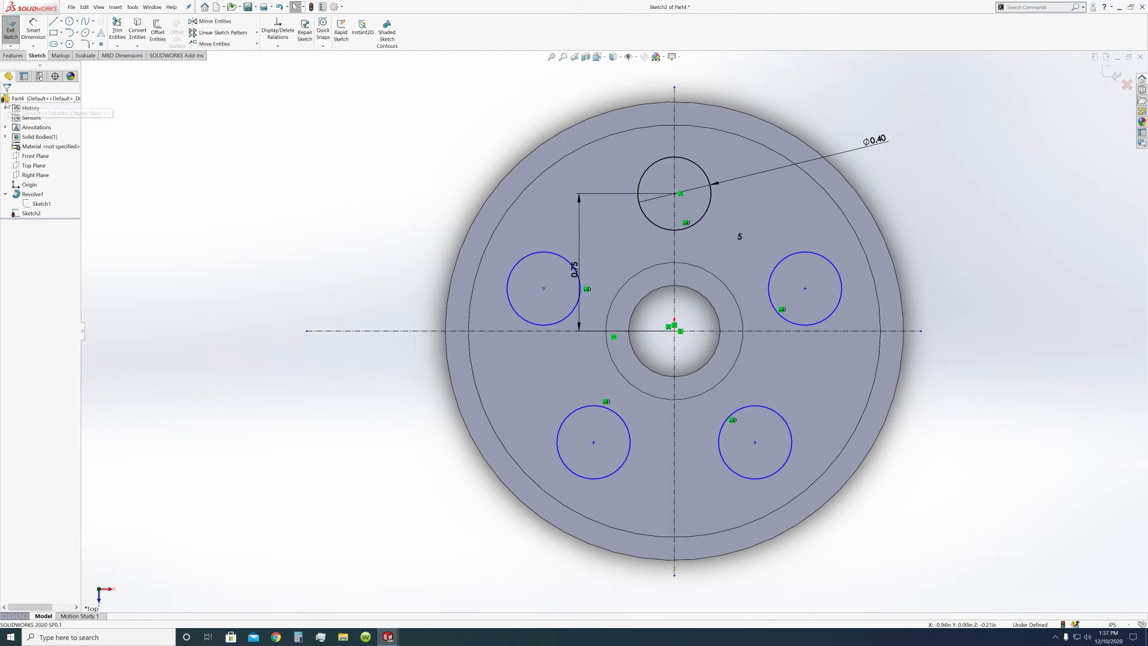
pyautogui.click(33, 216)
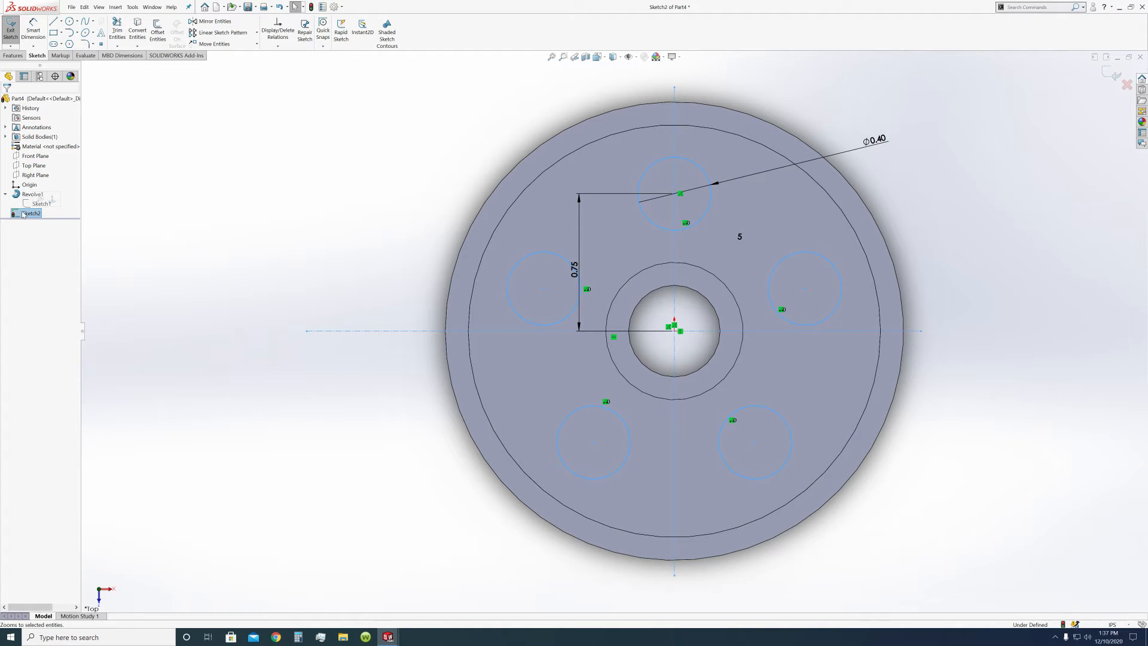
pyautogui.click(411, 238)
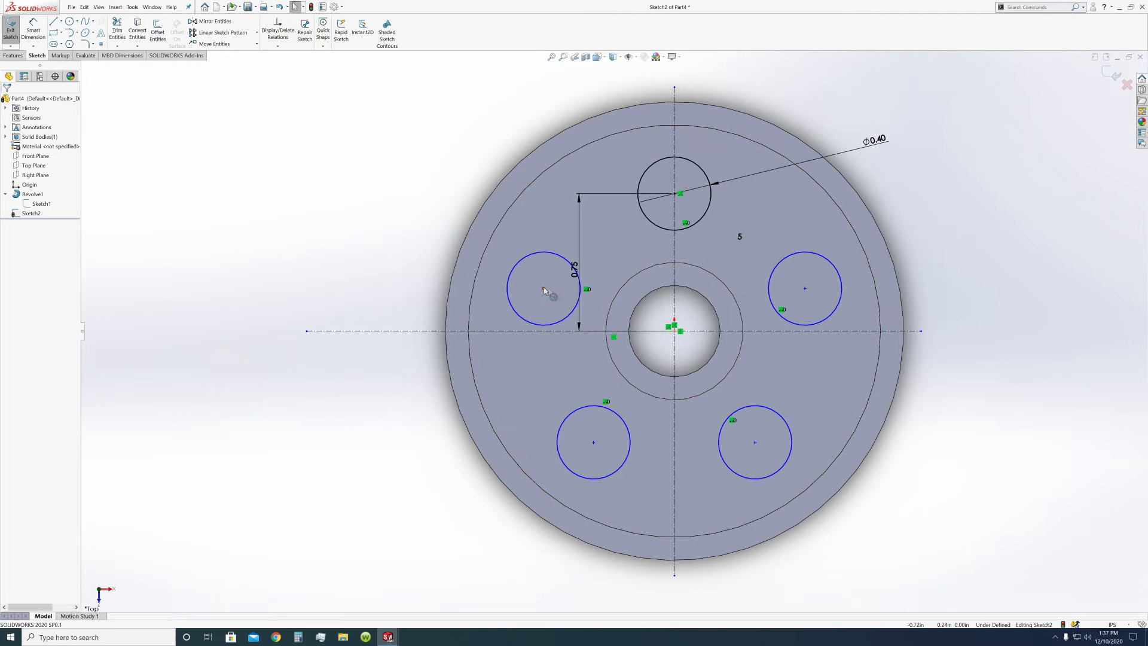
pyautogui.click(588, 292)
pyautogui.press('Delete')
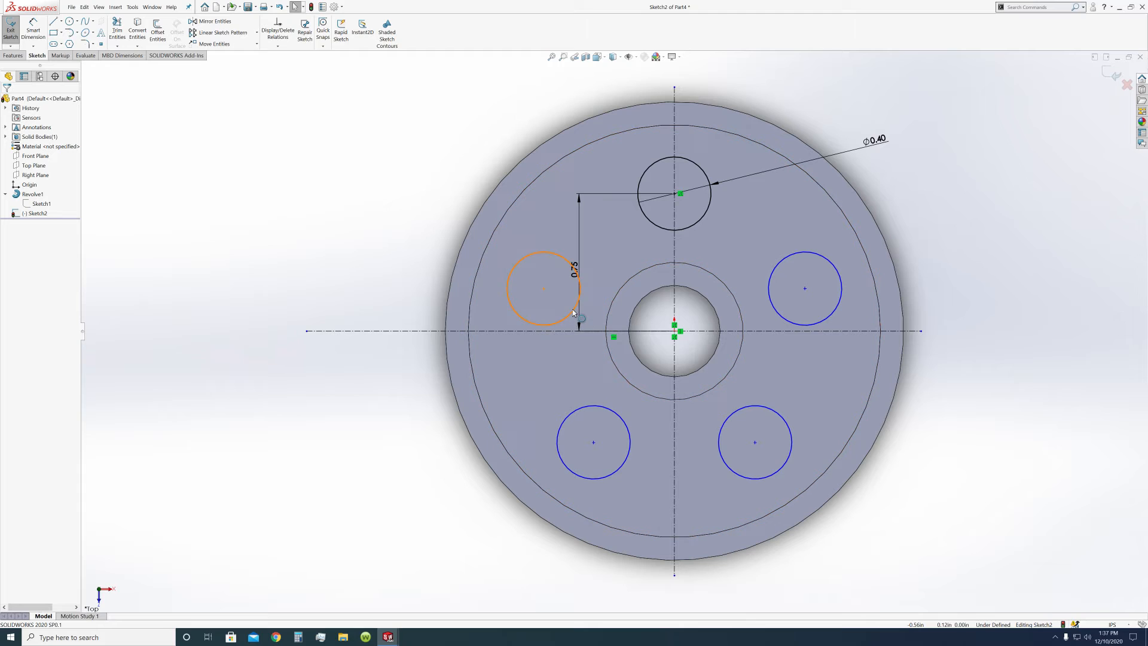
pyautogui.click(573, 312)
pyautogui.press('Delete')
pyautogui.click(631, 438)
pyautogui.press('Delete')
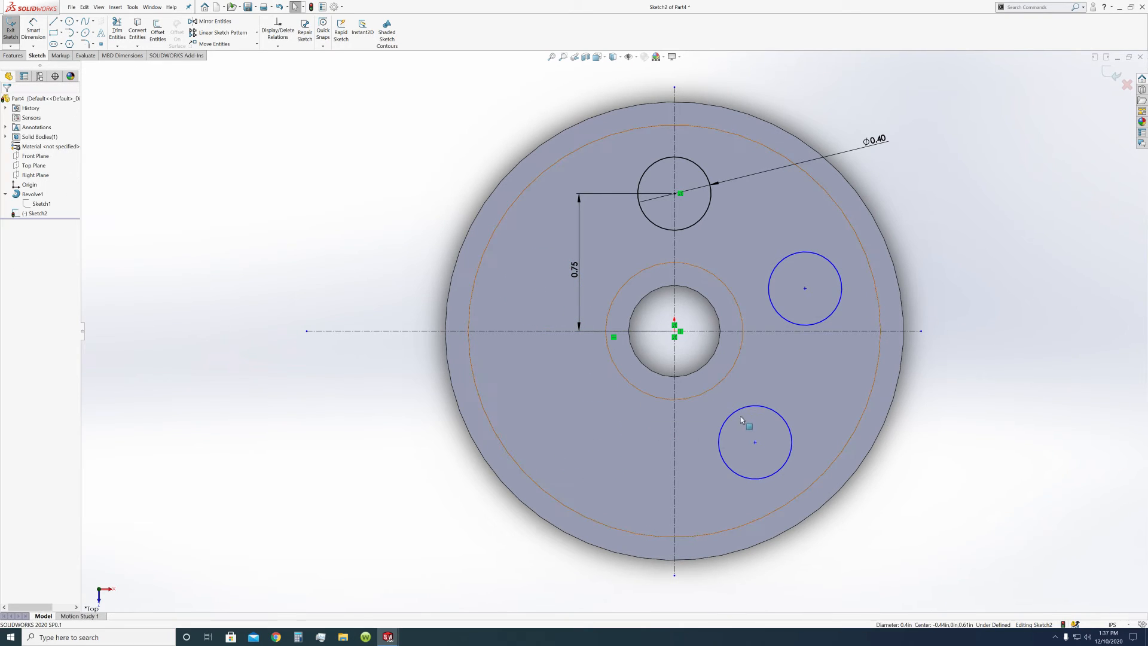
pyautogui.click(736, 412)
pyautogui.press('Delete')
pyautogui.click(782, 317)
pyautogui.press('Delete')
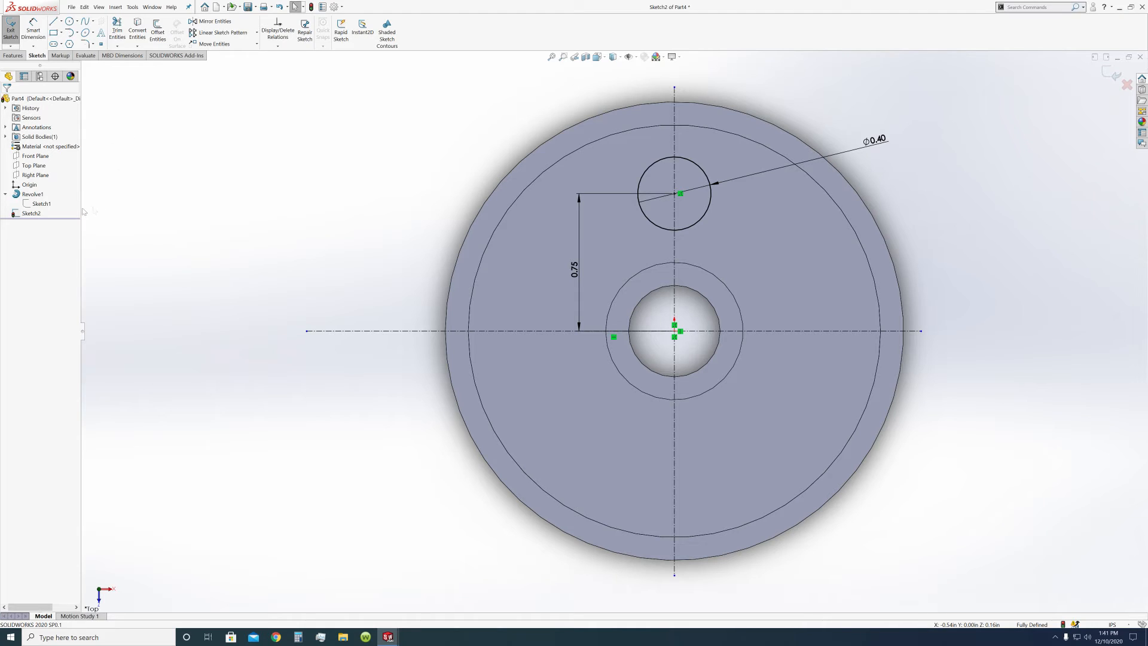
# Step: Try to extrude-cut the circle Up To Next with the side to cut flipped, and undo the cut
pyautogui.click(30, 213)
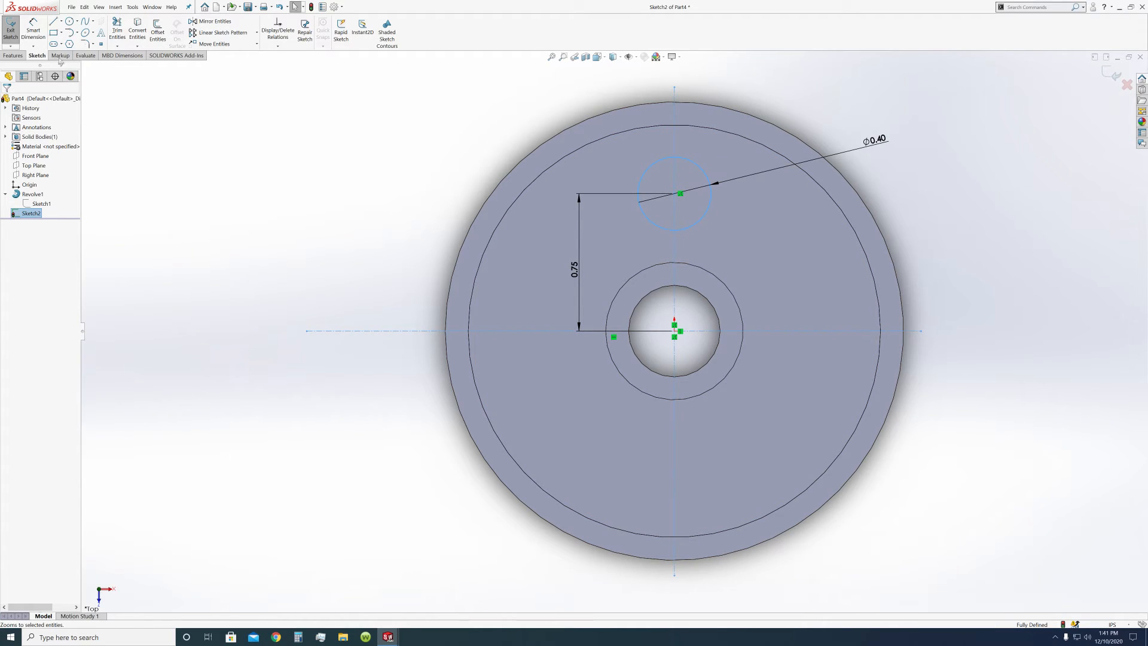
pyautogui.click(15, 55)
pyautogui.click(129, 40)
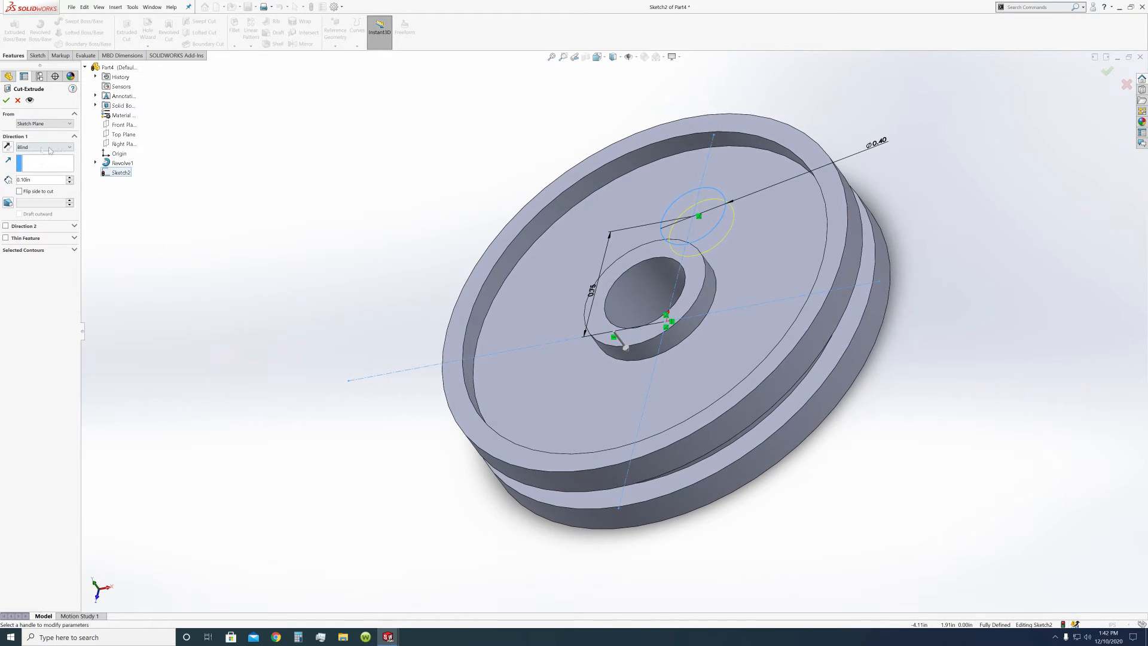
pyautogui.click(45, 147)
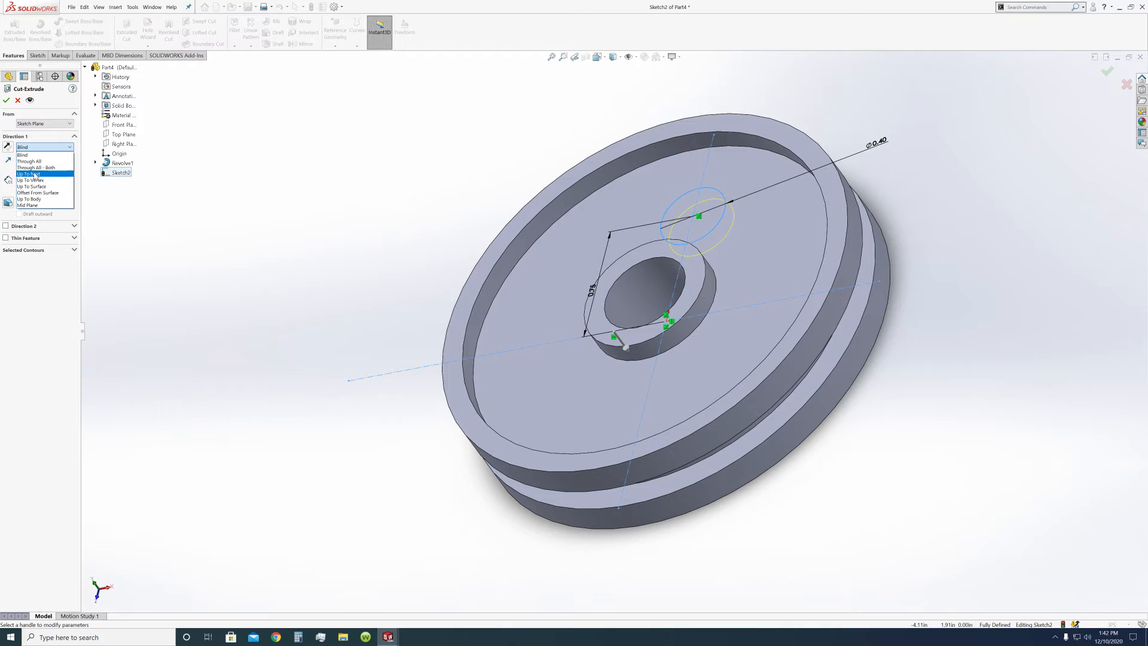
pyautogui.click(42, 174)
pyautogui.moveTo(335, 234); pyautogui.dragTo(266, 216, button='middle')
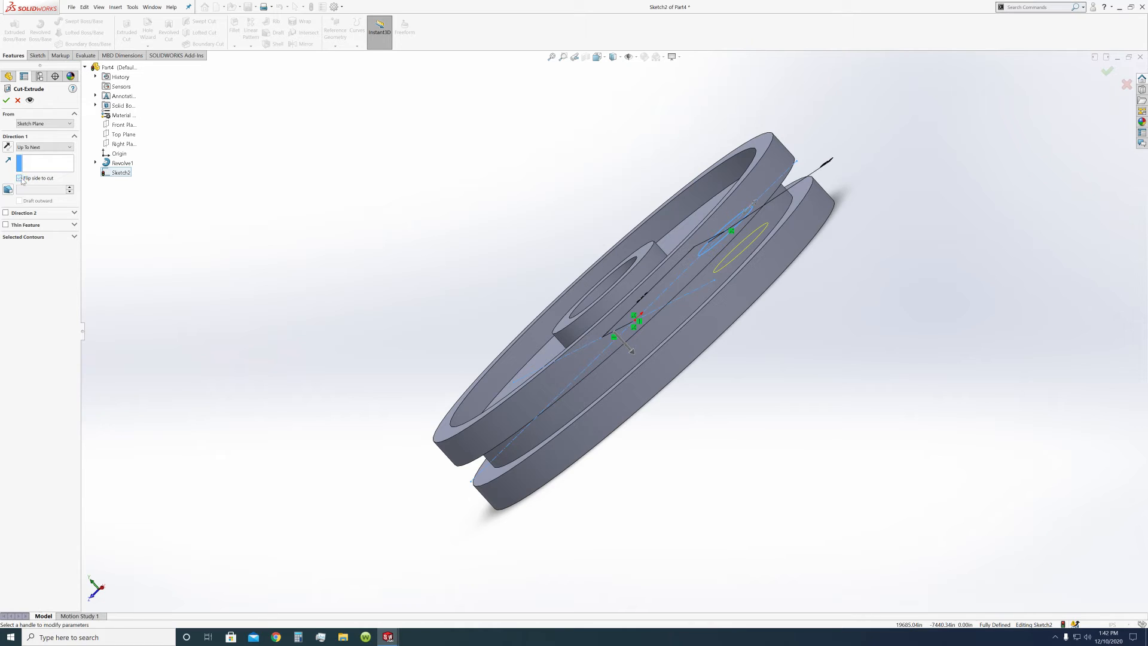
pyautogui.moveTo(282, 284); pyautogui.dragTo(336, 299, button='middle')
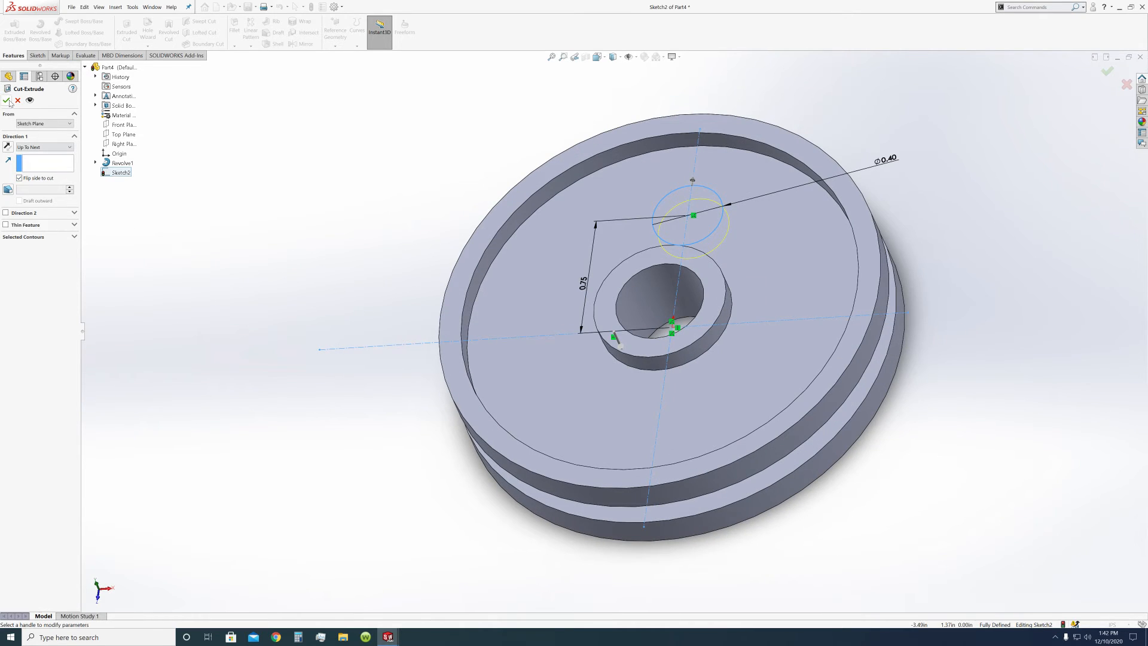
pyautogui.click(8, 101)
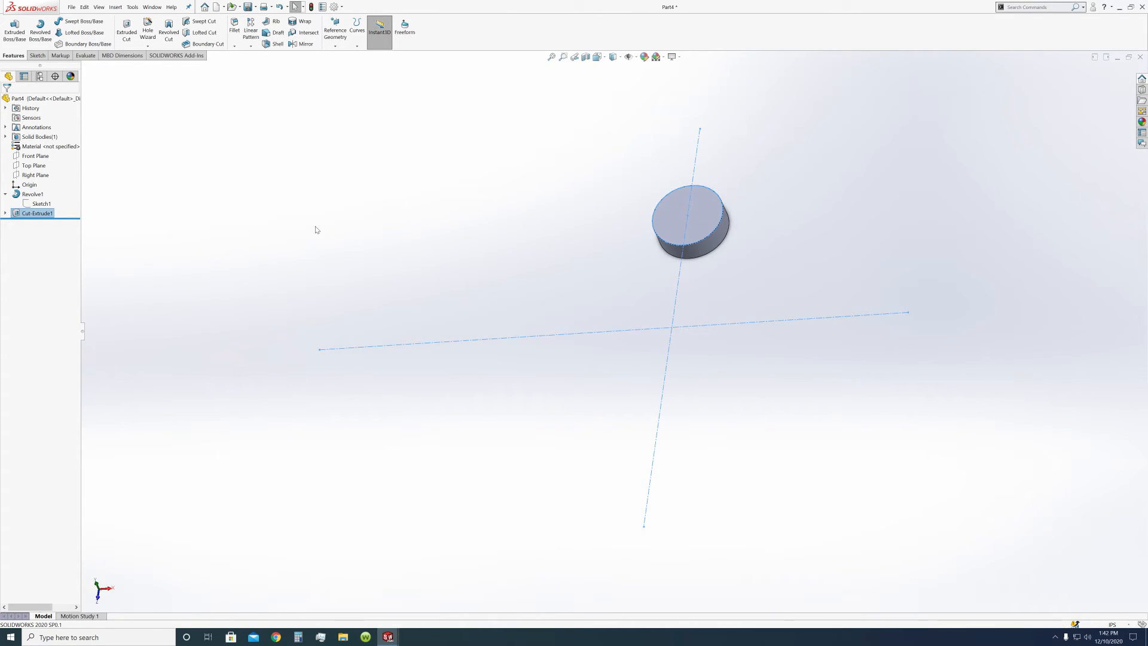
pyautogui.hotkey('ctrl', 'z')
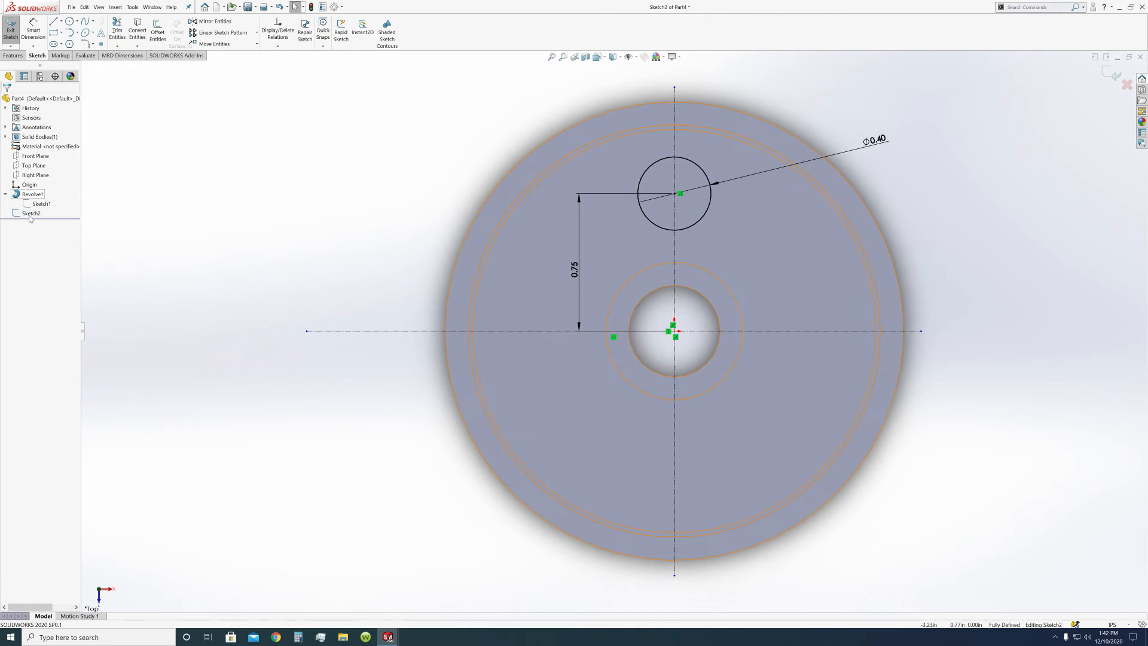
# Step: Extrude-cut the circle from the sketch plane with the Through All end condition
pyautogui.click(33, 213)
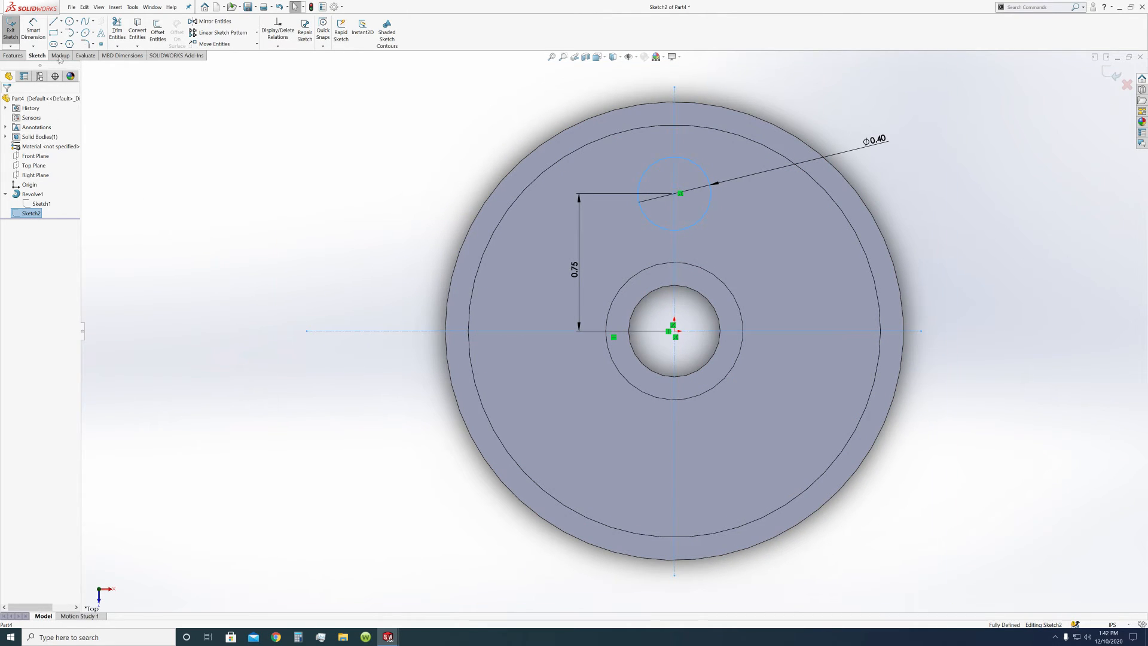
pyautogui.click(12, 55)
pyautogui.click(126, 30)
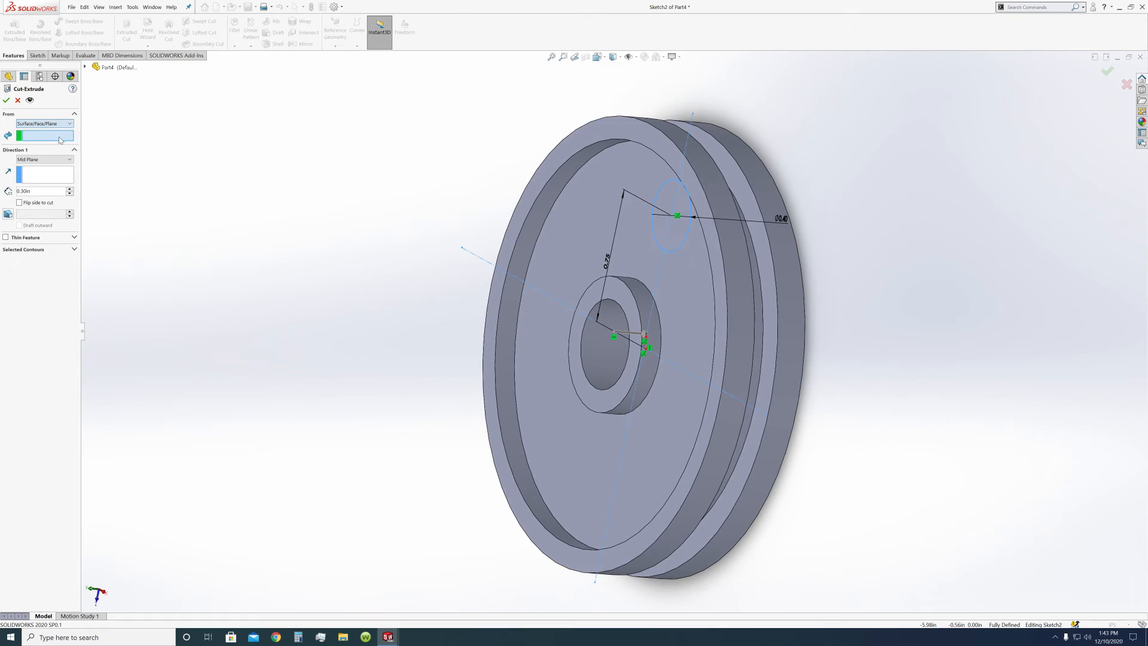
pyautogui.click(45, 123)
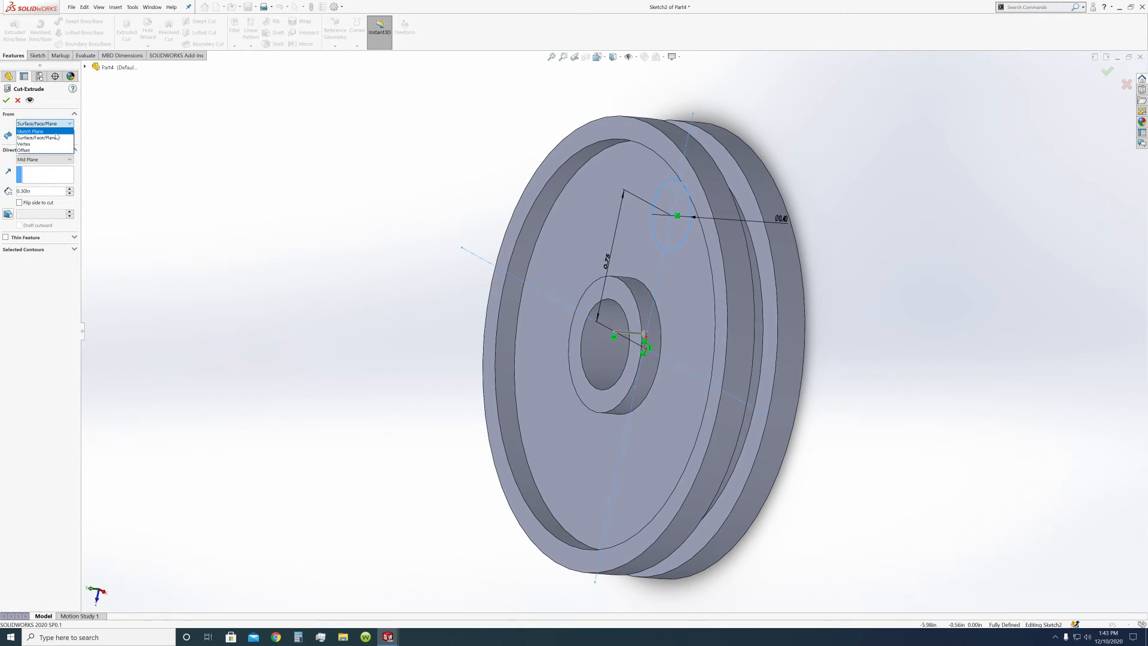
pyautogui.click(42, 130)
pyautogui.click(57, 147)
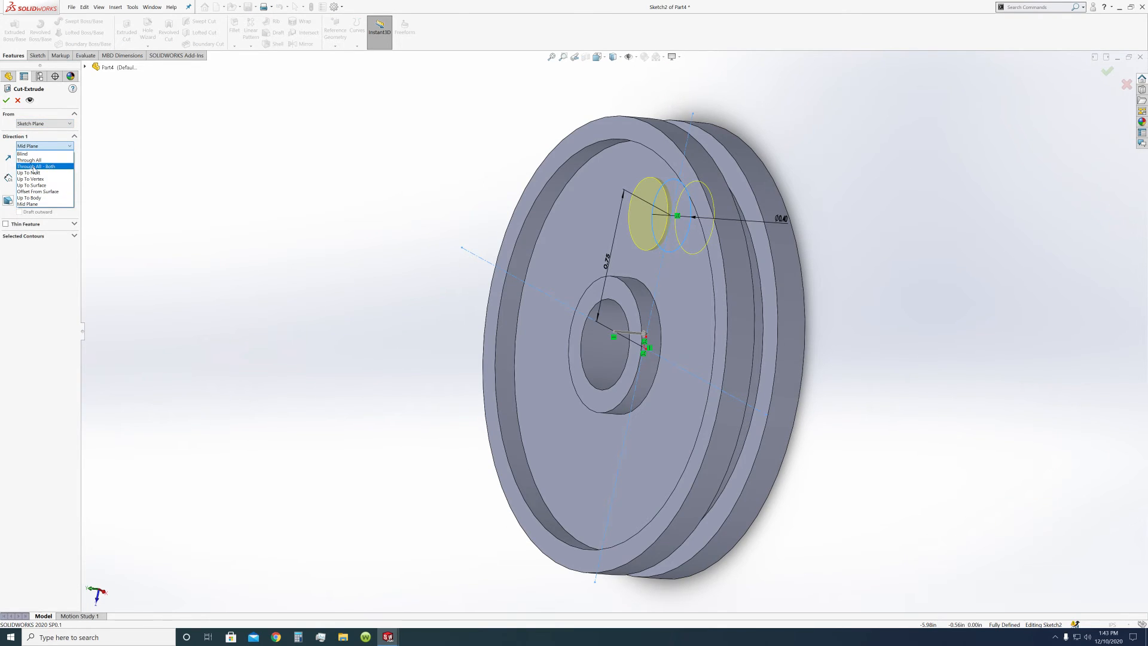
pyautogui.click(30, 161)
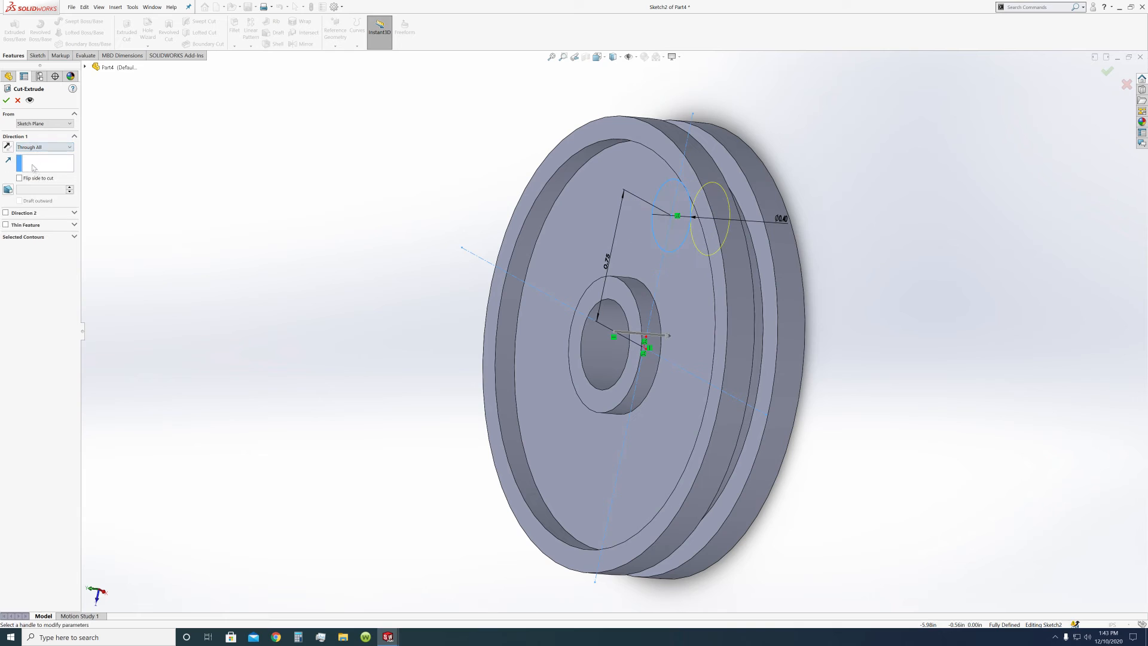
pyautogui.click(6, 100)
pyautogui.moveTo(385, 288); pyautogui.dragTo(69, 175, button='middle')
# Step: Edit the hole cut and change its Direction 1 end condition to Up To Next
pyautogui.rightClick(33, 215)
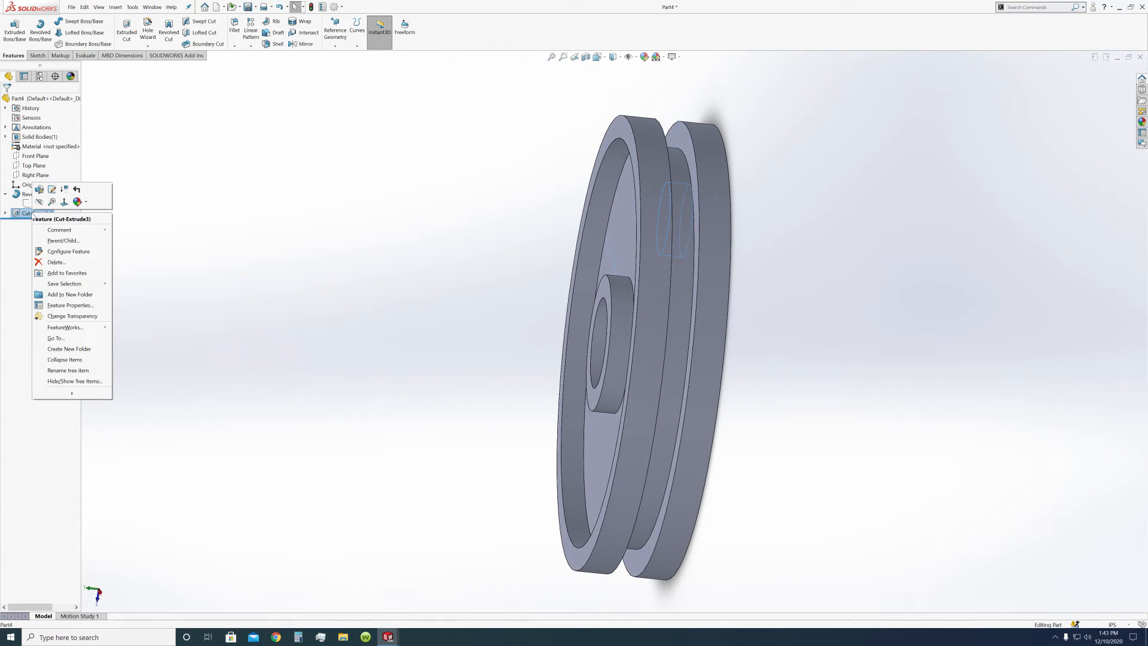
pyautogui.click(40, 190)
pyautogui.click(45, 146)
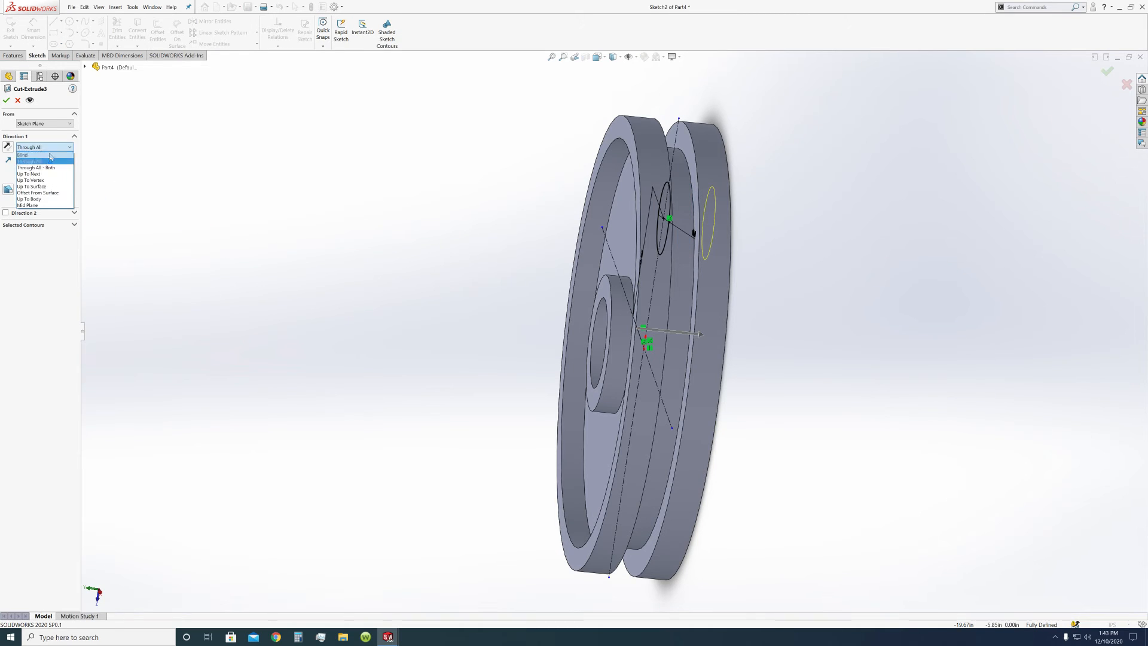
pyautogui.click(31, 199)
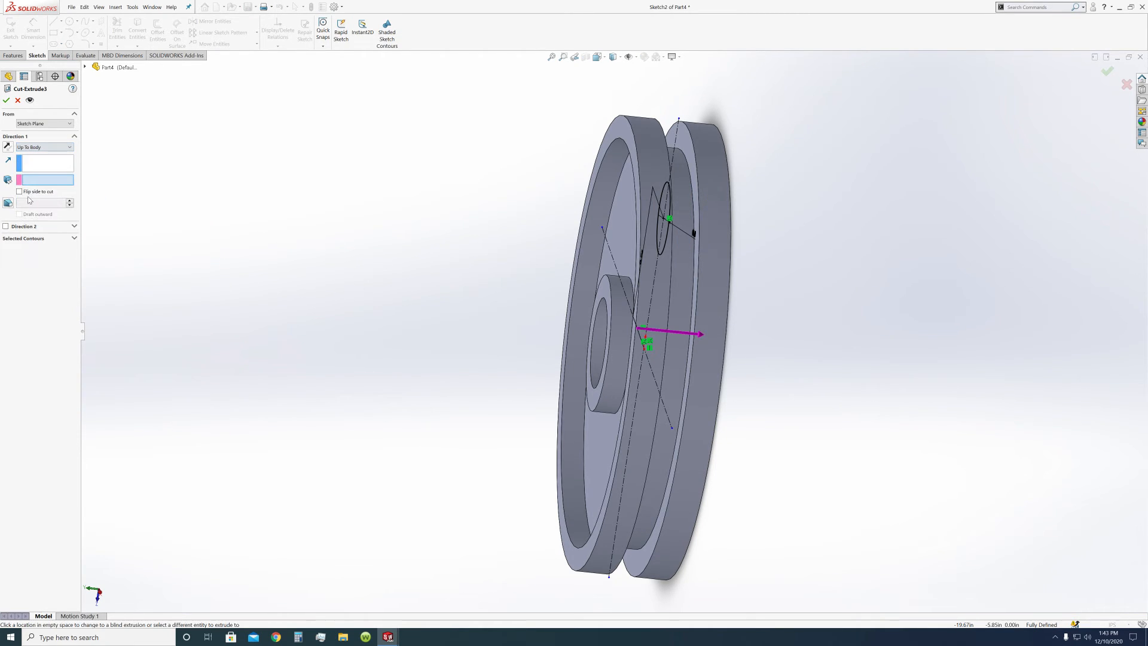
pyautogui.click(52, 123)
pyautogui.click(53, 123)
pyautogui.click(46, 147)
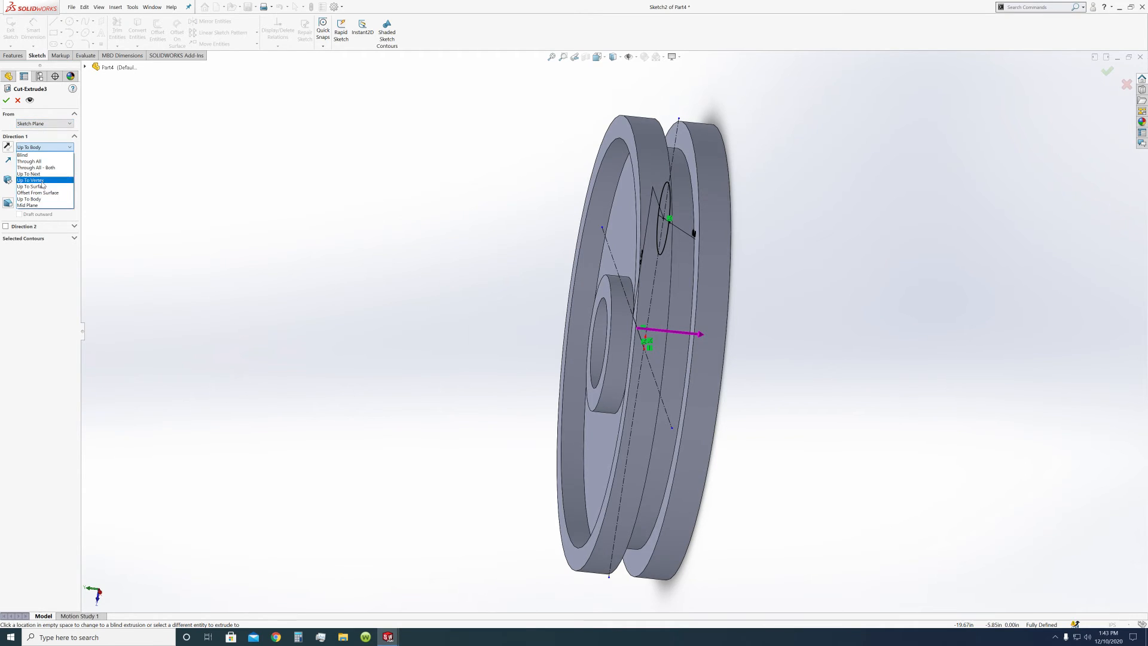
pyautogui.click(35, 174)
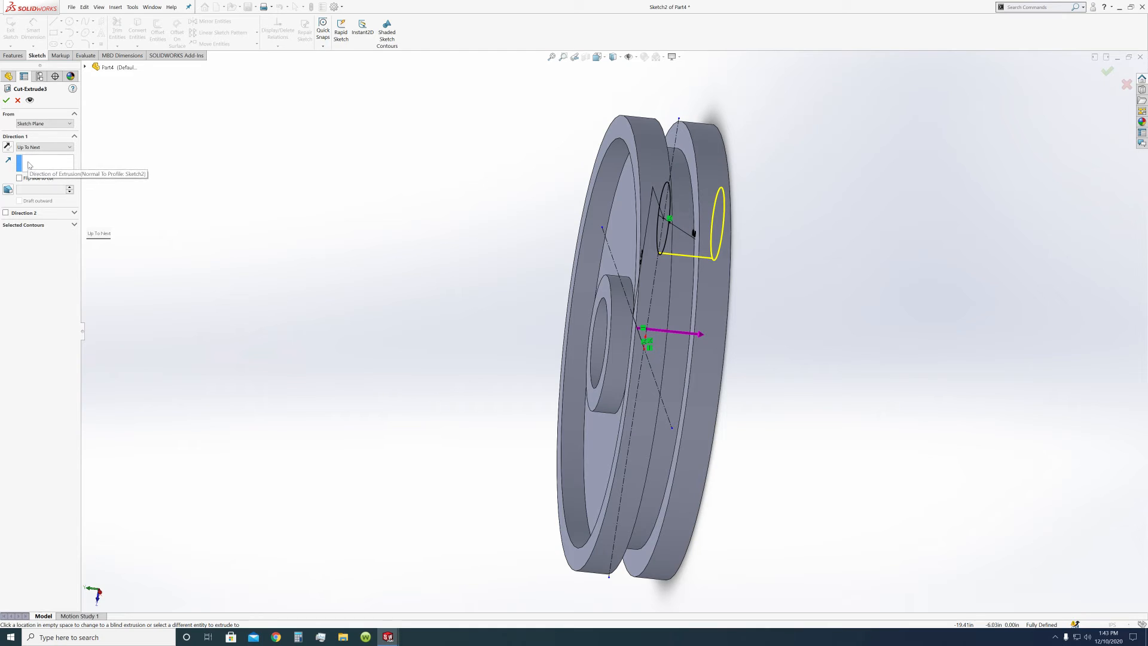
# Step: Reverse the cut direction back and forth to preview the cut on each side of the sketch plane
pyautogui.click(8, 147)
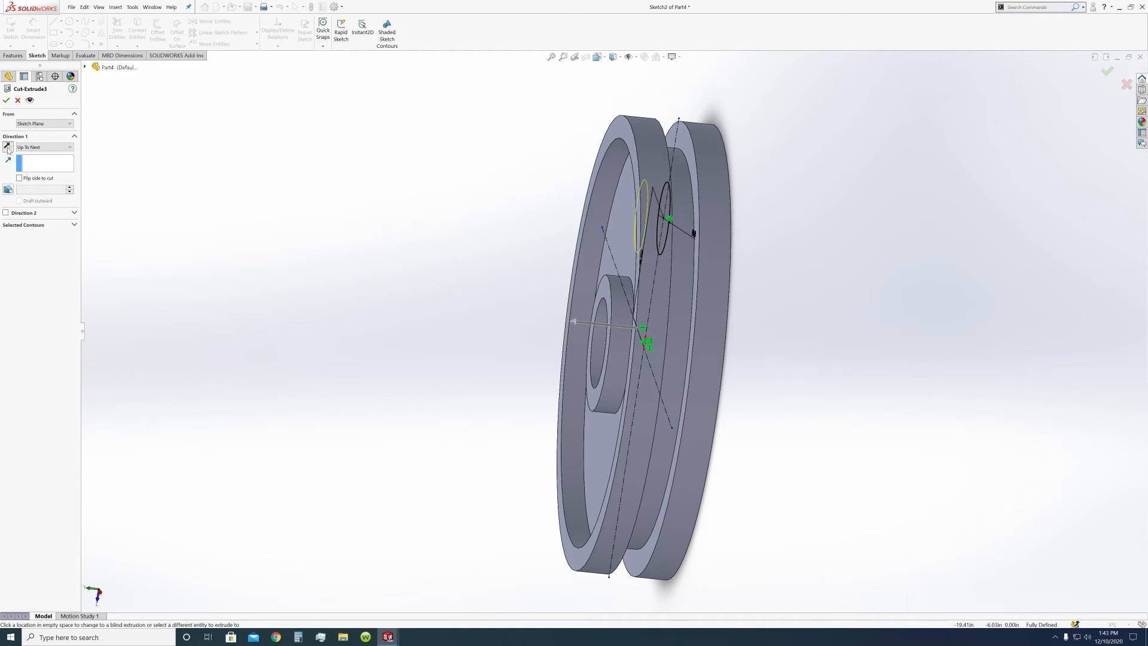
pyautogui.click(8, 148)
pyautogui.click(8, 148)
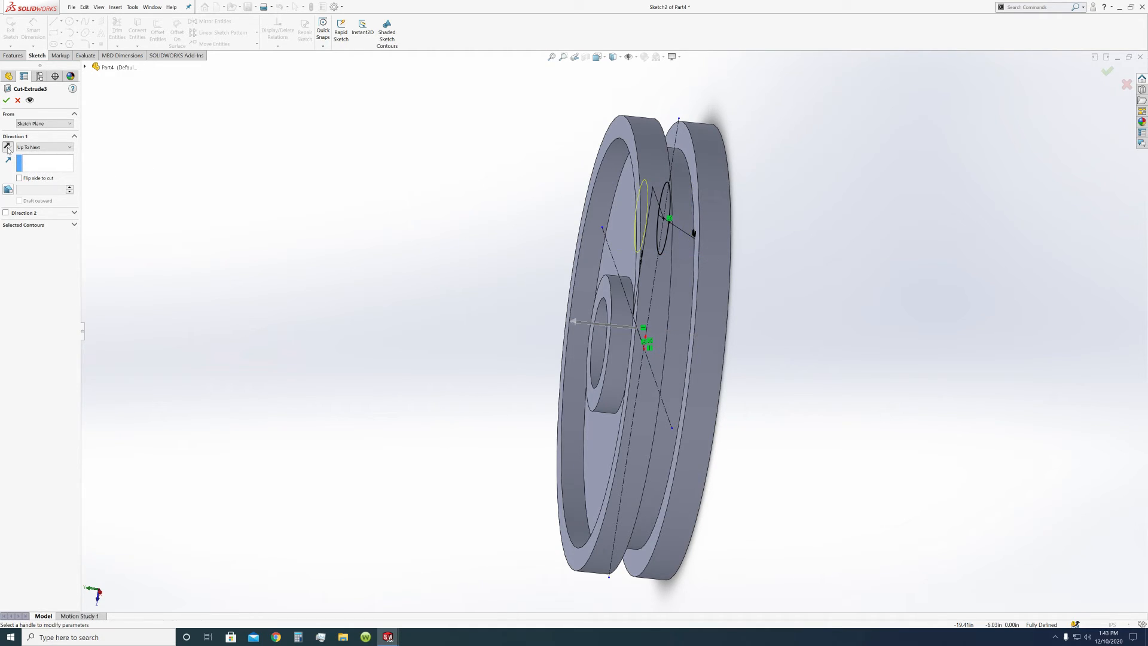
pyautogui.click(8, 148)
pyautogui.moveTo(349, 267)
pyautogui.mouseDown(button='middle')
pyautogui.moveTo(263, 269)
pyautogui.moveTo(350, 279)
pyautogui.mouseUp(button='middle')
# Step: Add a second direction to the hole cut with the Up To Next end condition and accept the feature
pyautogui.click(72, 214)
pyautogui.click(6, 213)
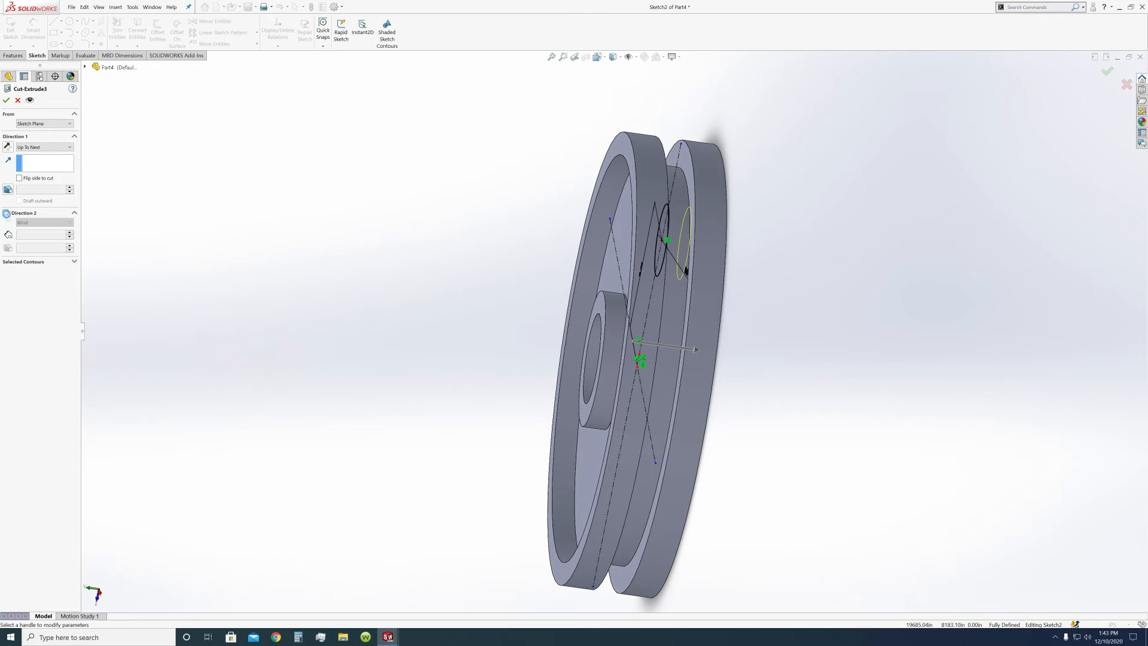
pyautogui.click(43, 223)
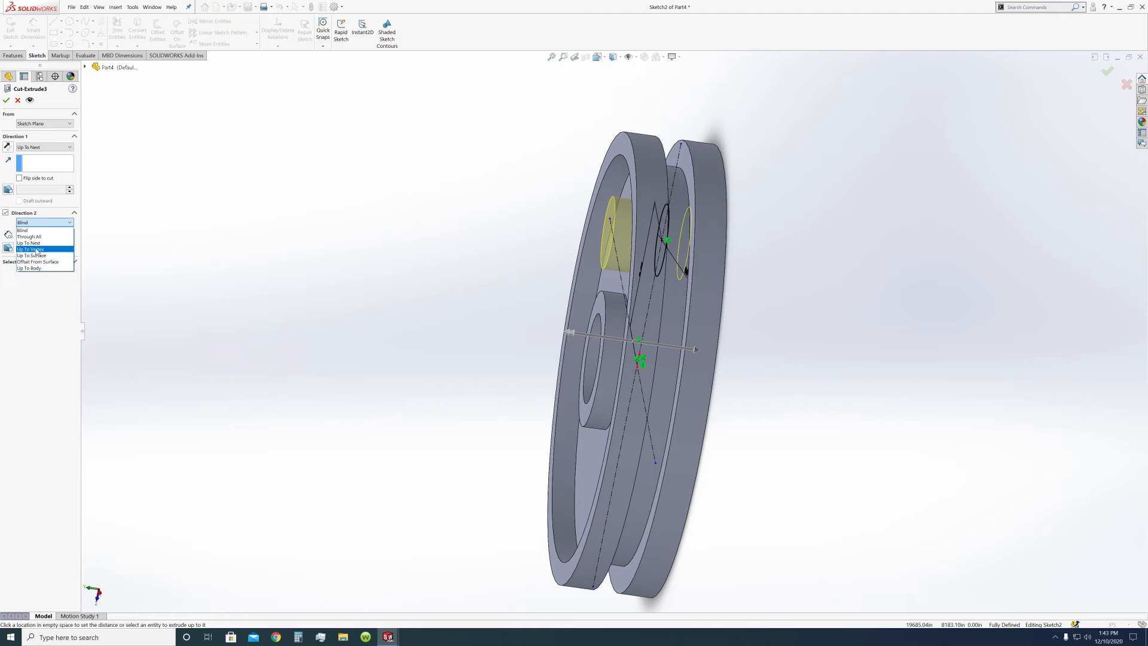
pyautogui.click(37, 243)
pyautogui.click(6, 100)
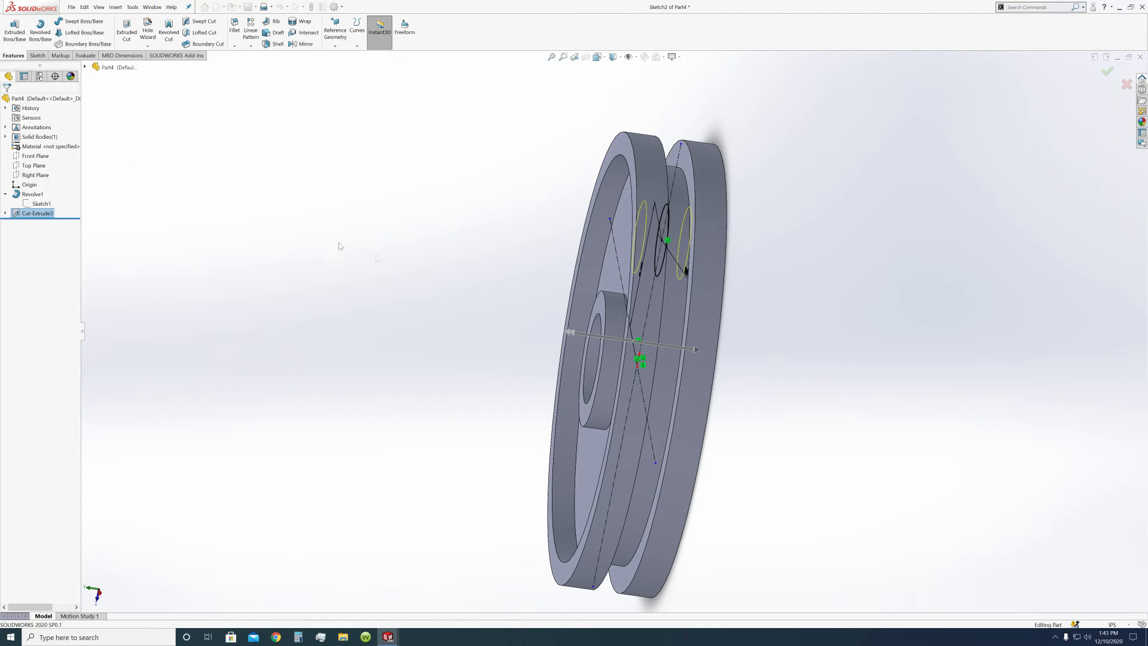
# Step: Circular-pattern the hole cut around the central bore's edge with equal spacing over 360 degrees and 5 instances
pyautogui.click(597, 56)
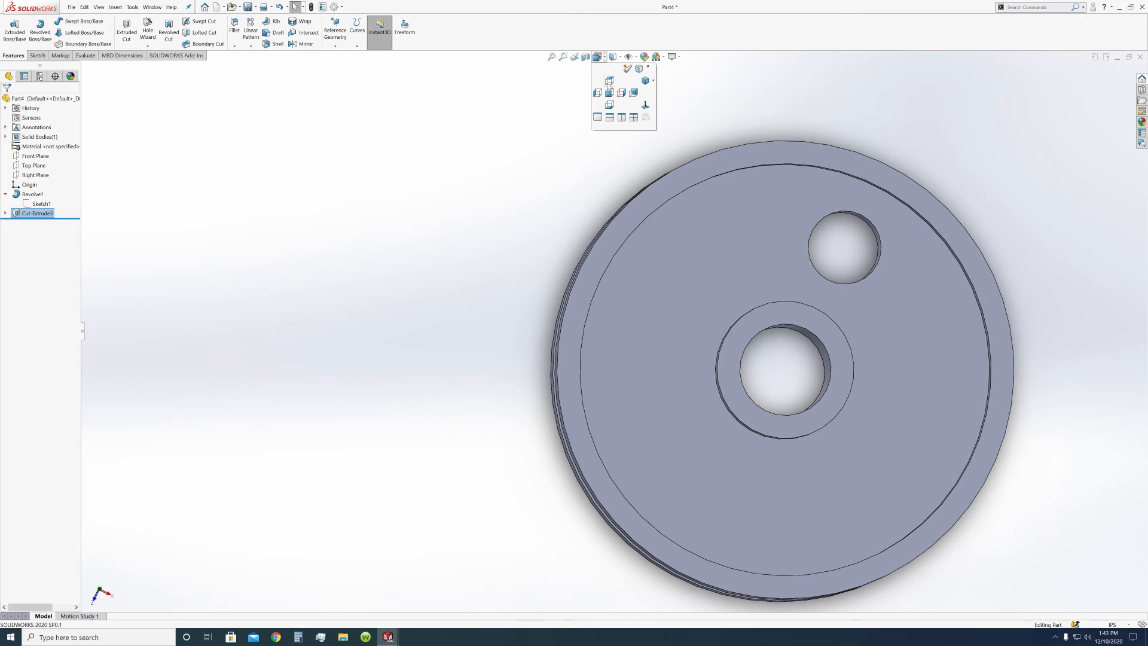
pyautogui.click(609, 81)
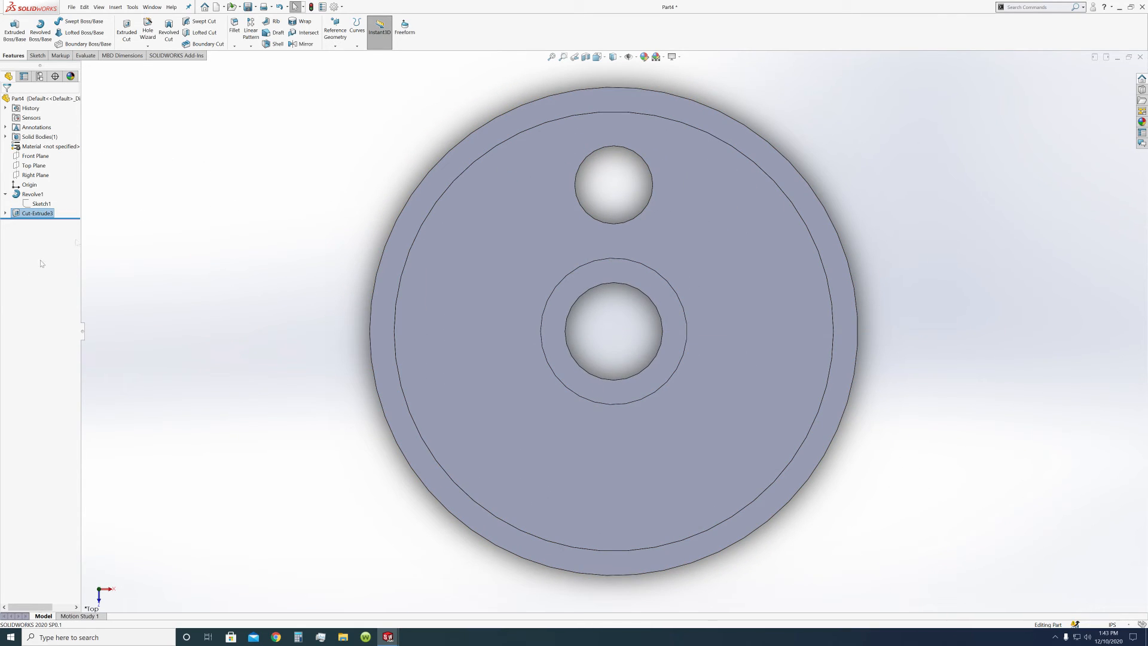
pyautogui.click(251, 46)
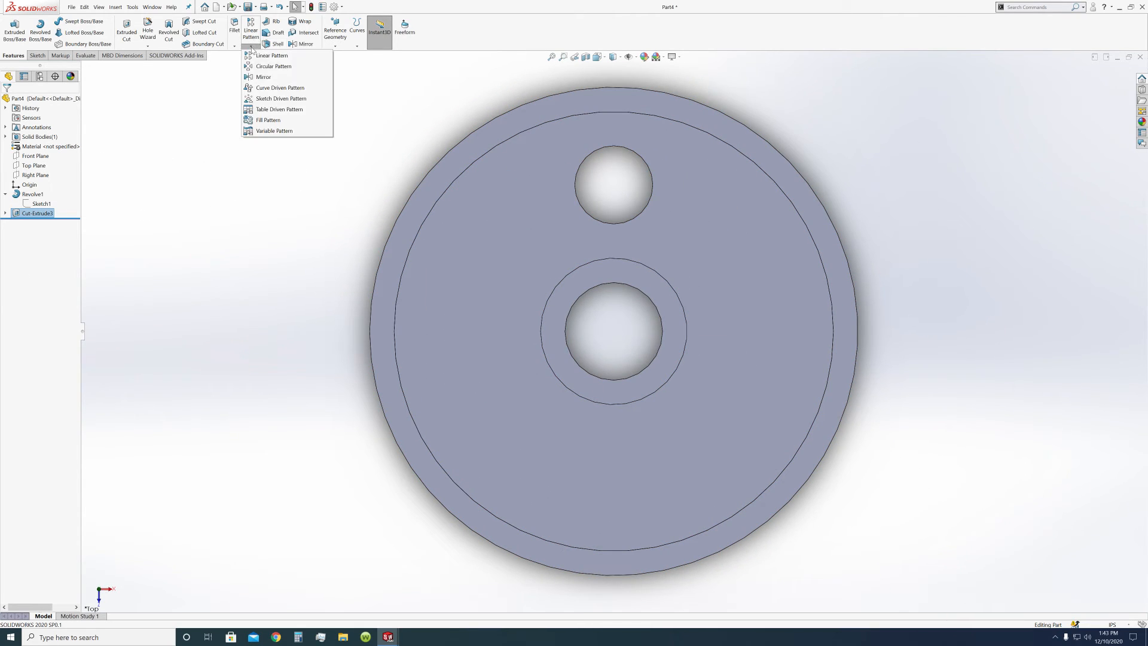
pyautogui.click(264, 67)
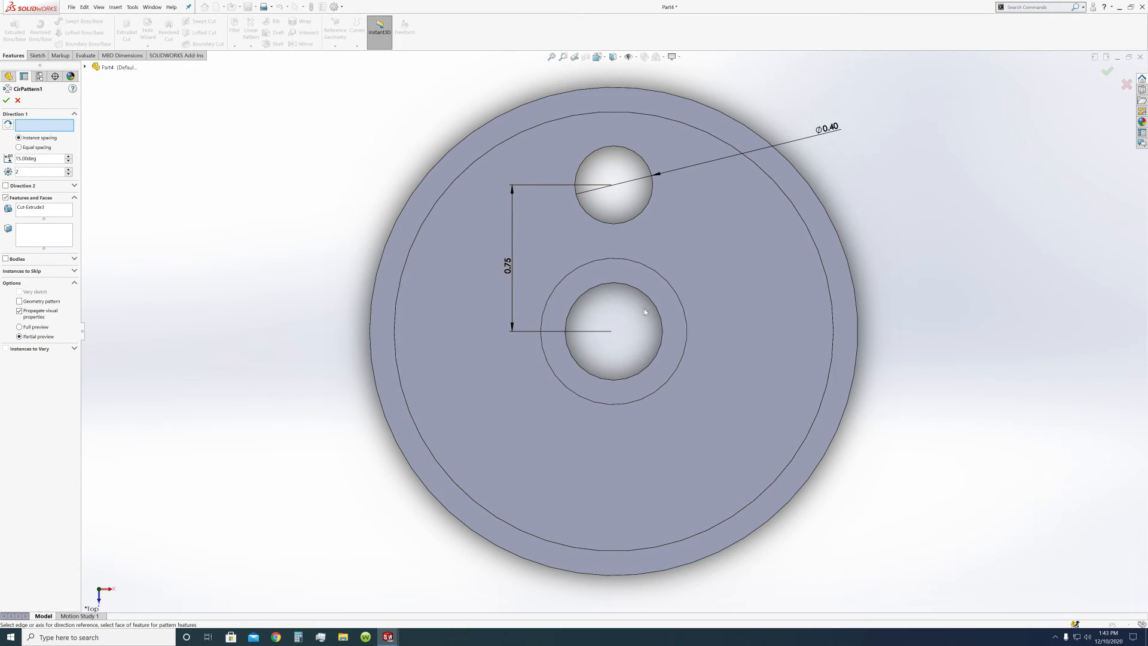
pyautogui.click(85, 67)
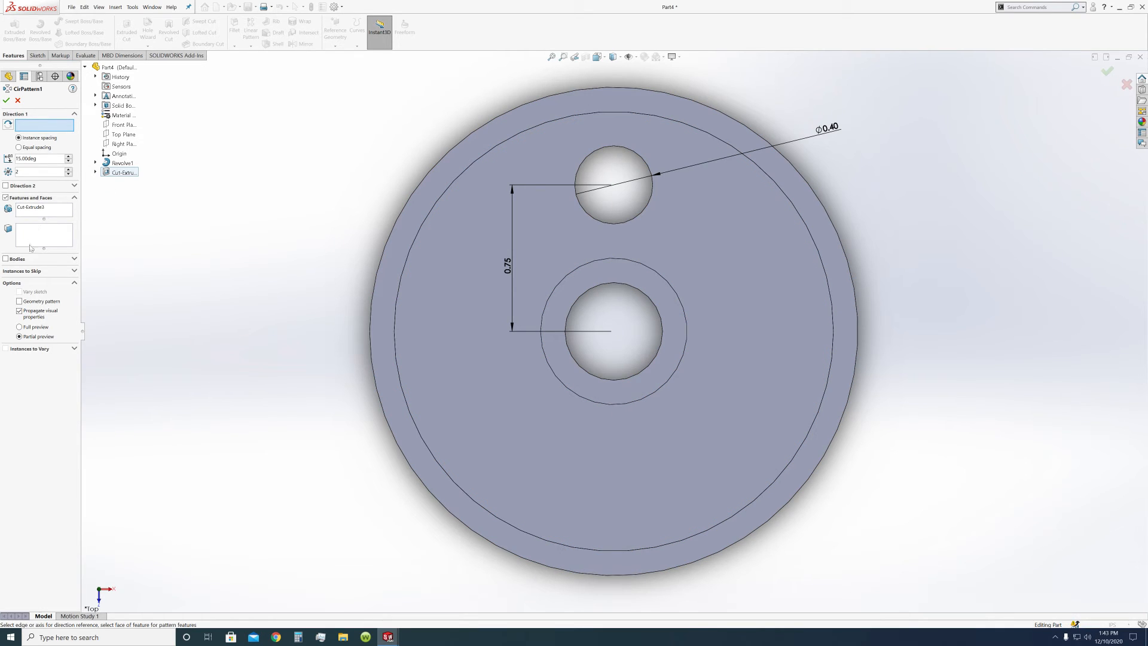
pyautogui.click(18, 147)
pyautogui.click(627, 285)
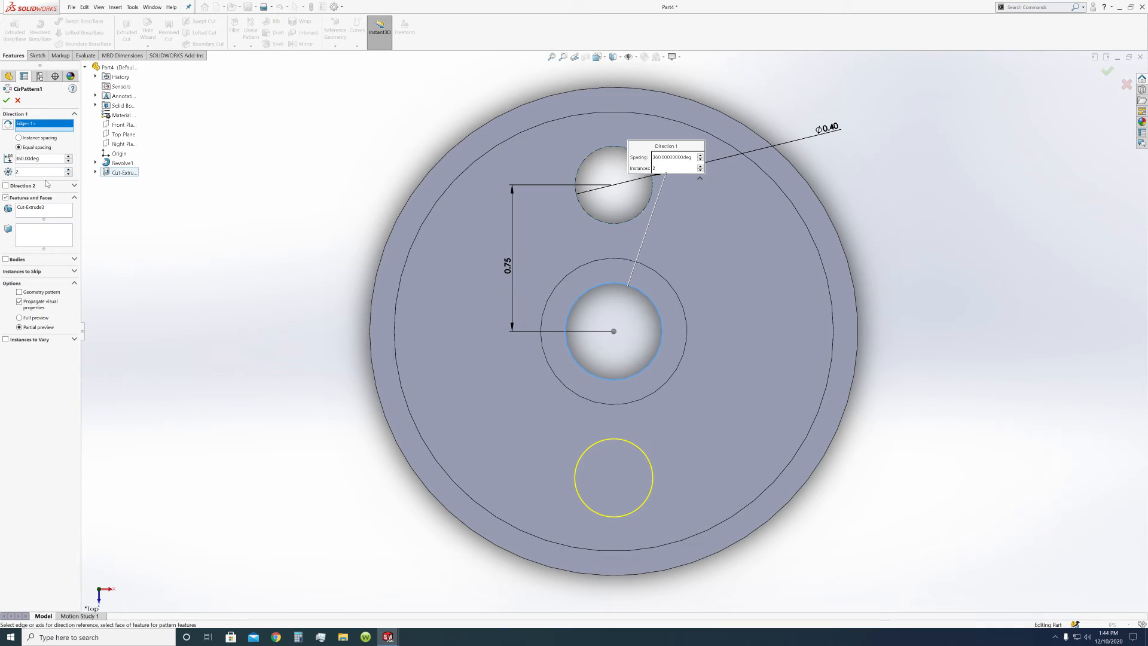
pyautogui.click(70, 170)
pyautogui.click(69, 169)
pyautogui.click(70, 169)
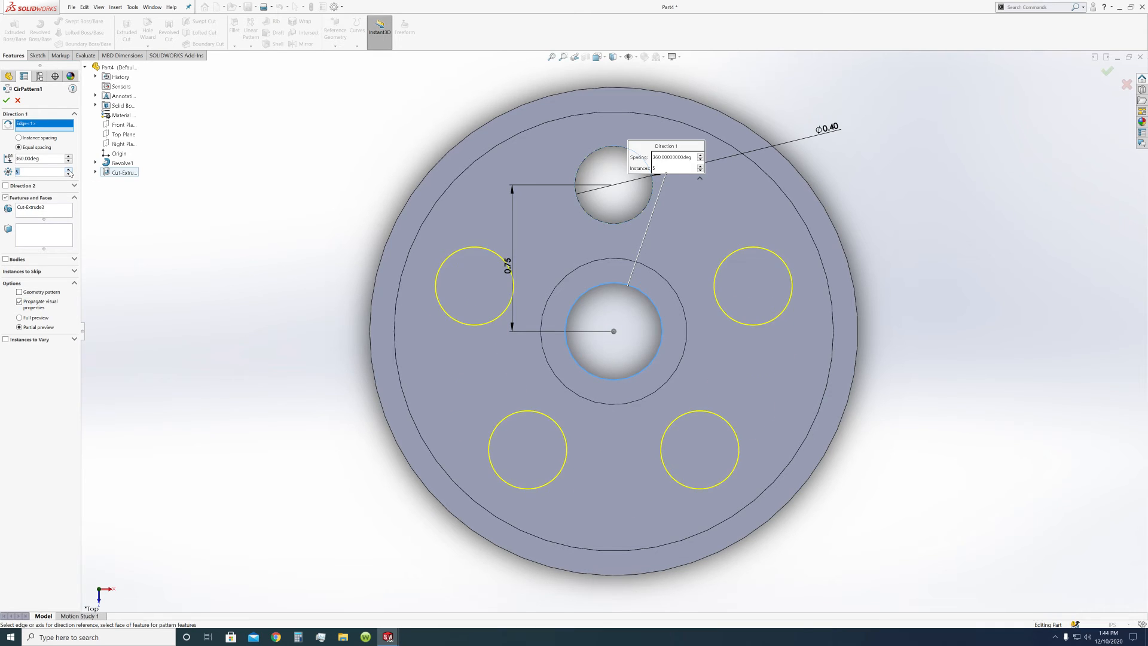
pyautogui.click(7, 100)
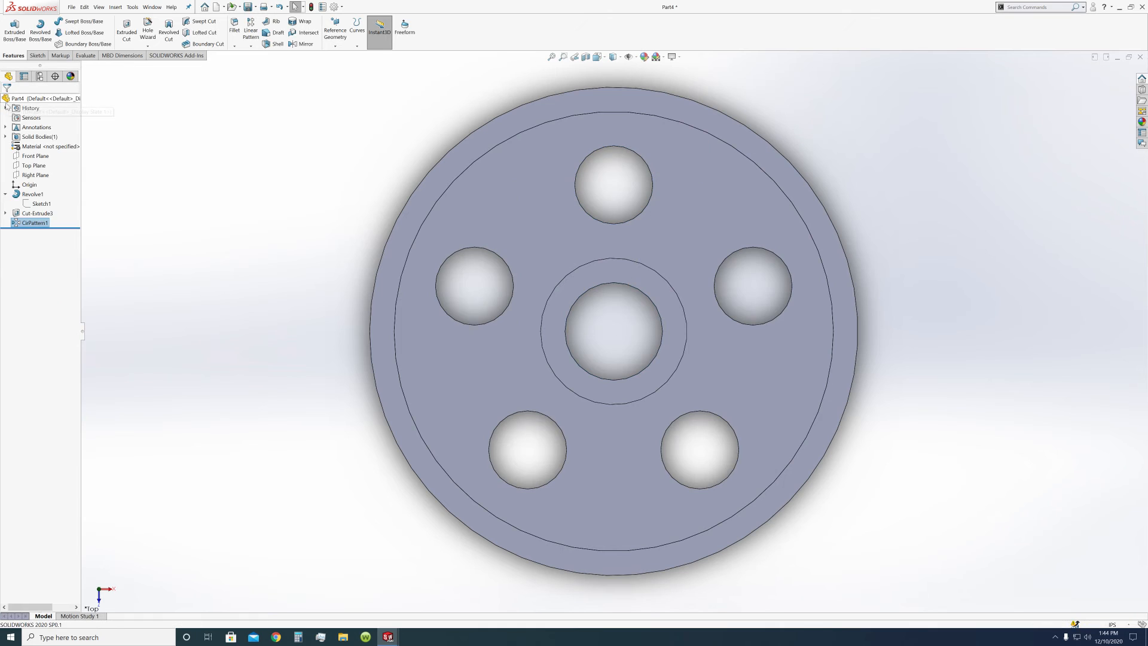
# Step: Examine the finished pulley from several angles and review its revolve, hole cut and circular pattern features
pyautogui.hotkey('ctrl', '7')
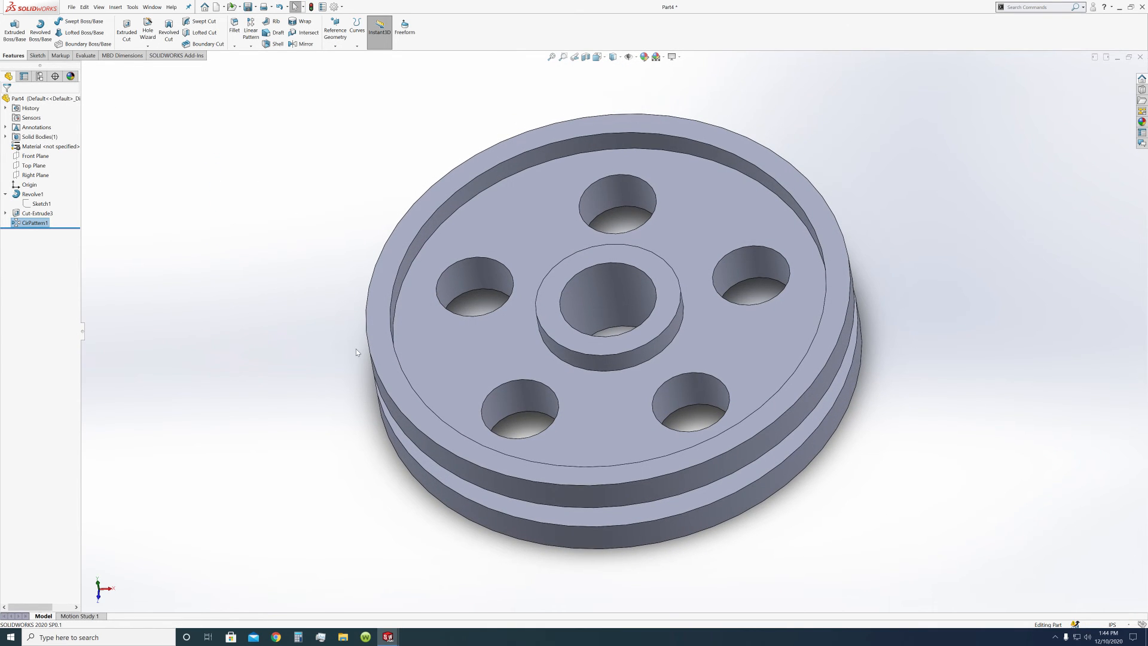
pyautogui.click(5, 194)
pyautogui.click(5, 204)
pyautogui.click(5, 204)
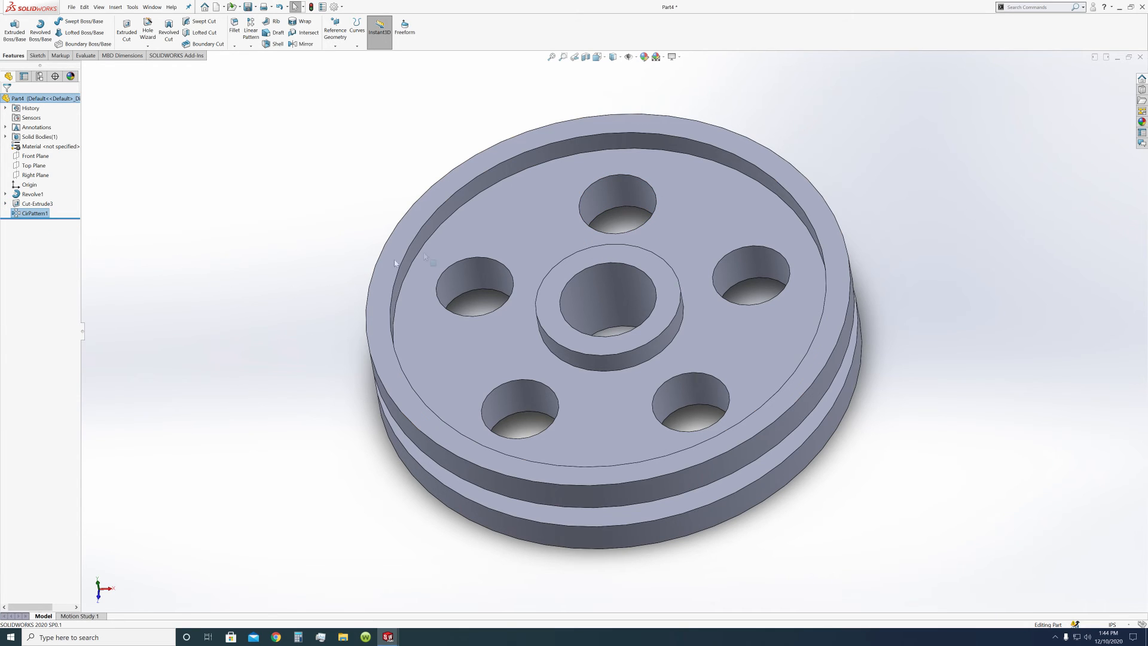
pyautogui.scroll(3, 511, 167)
pyautogui.moveTo(889, 436); pyautogui.dragTo(844, 475, button='middle')
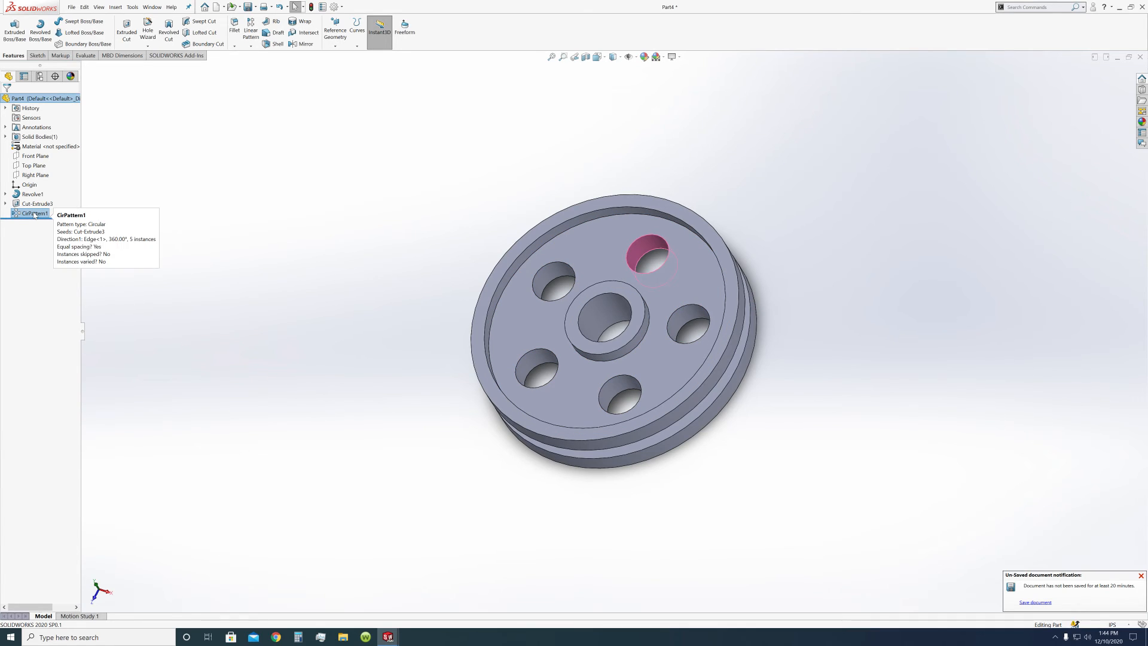
pyautogui.click(598, 166)
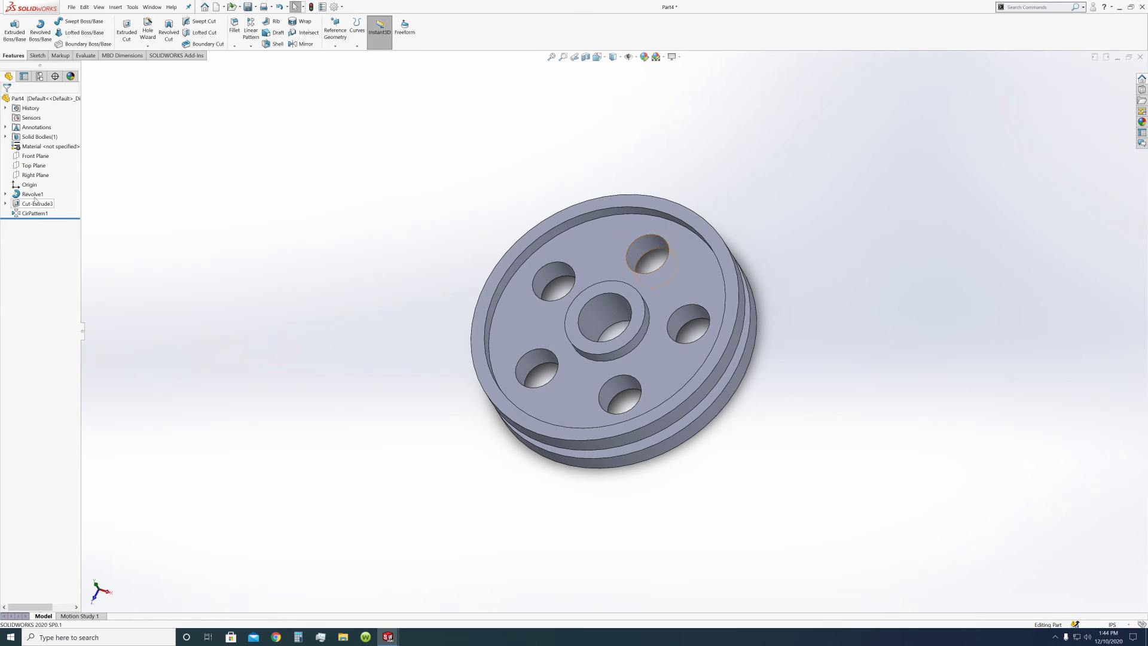
pyautogui.hotkey('ctrl', '7')
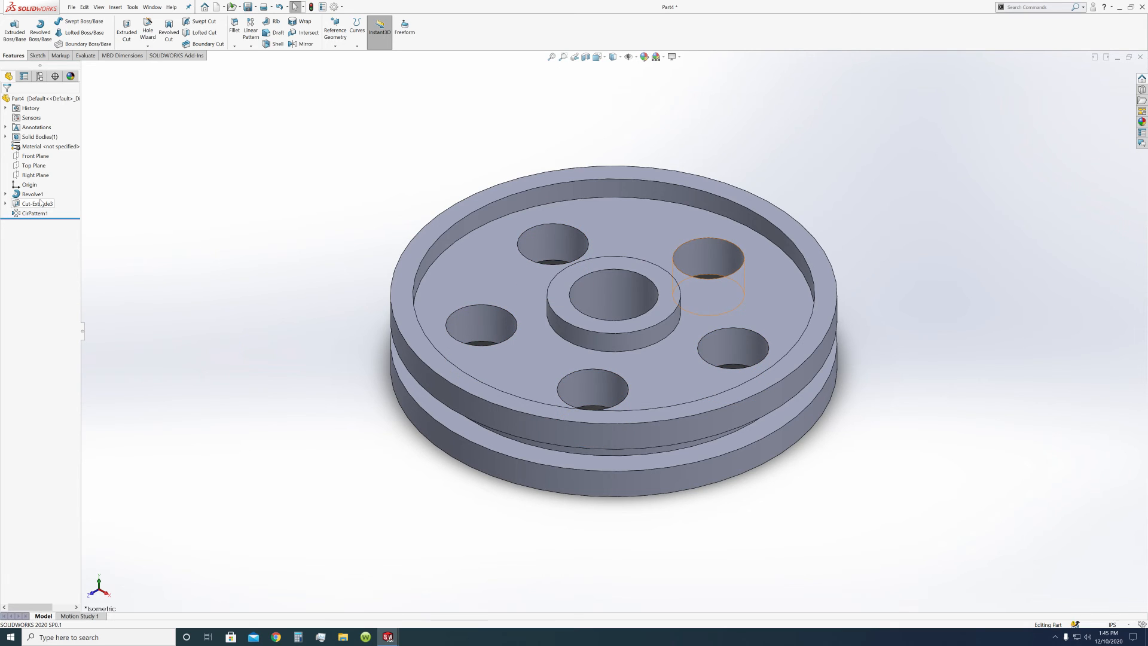
pyautogui.moveTo(41, 203); pyautogui.dragTo(31, 192)
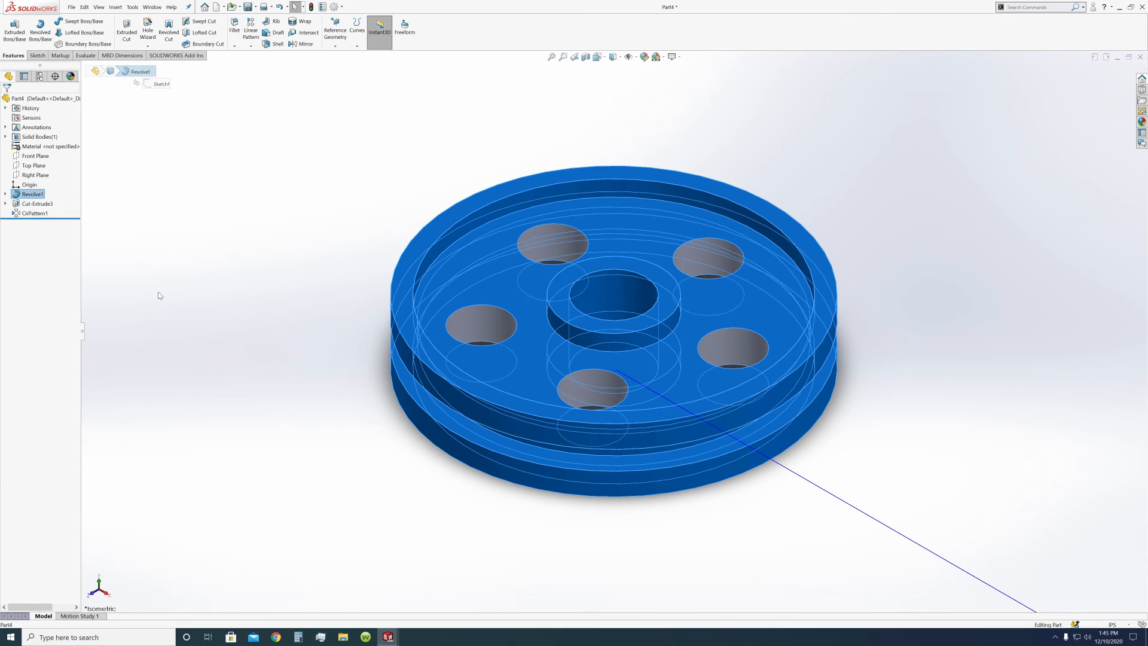
pyautogui.click(158, 294)
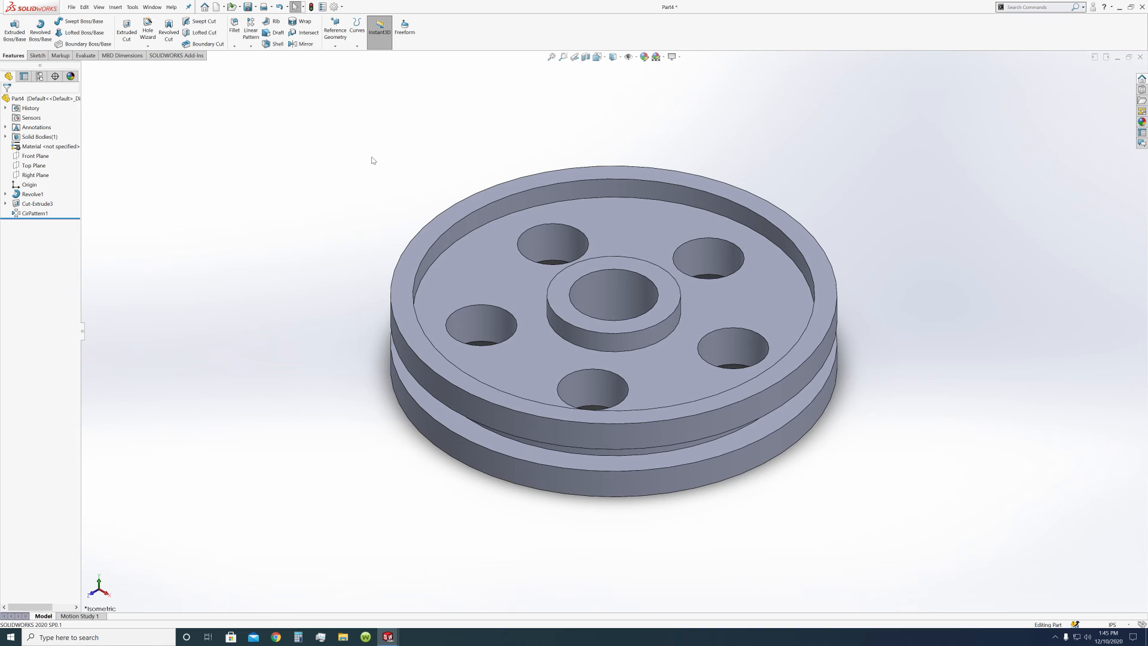
# Step: Start saving the part and create a new folder inside the Documents > Part folder
pyautogui.click(249, 8)
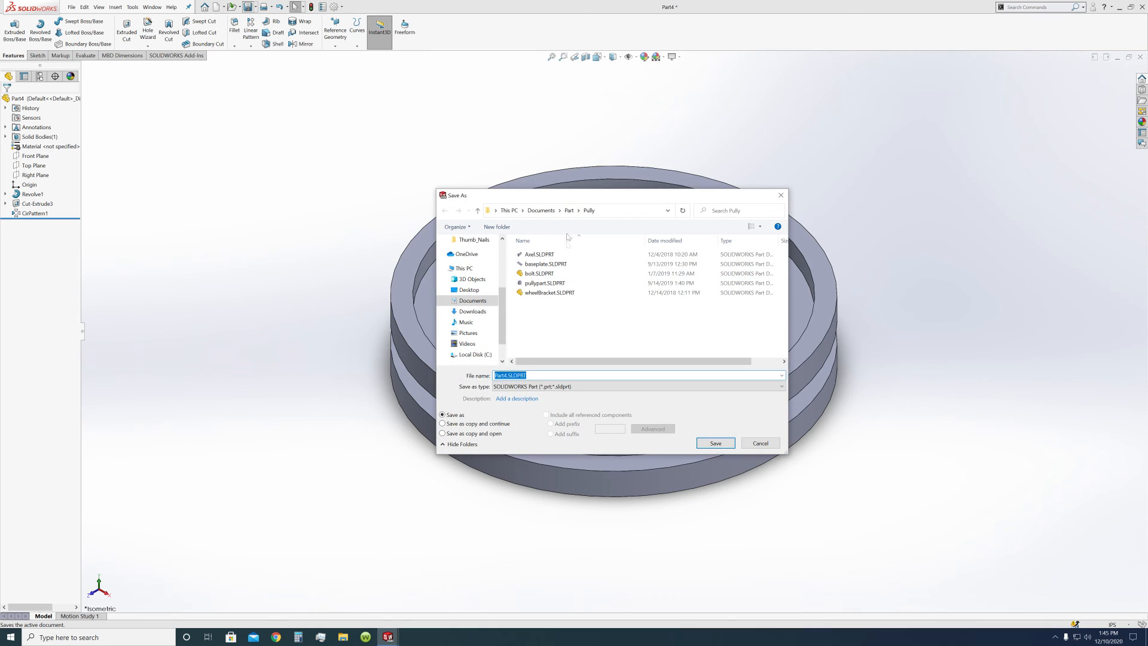
pyautogui.click(570, 211)
pyautogui.click(535, 317)
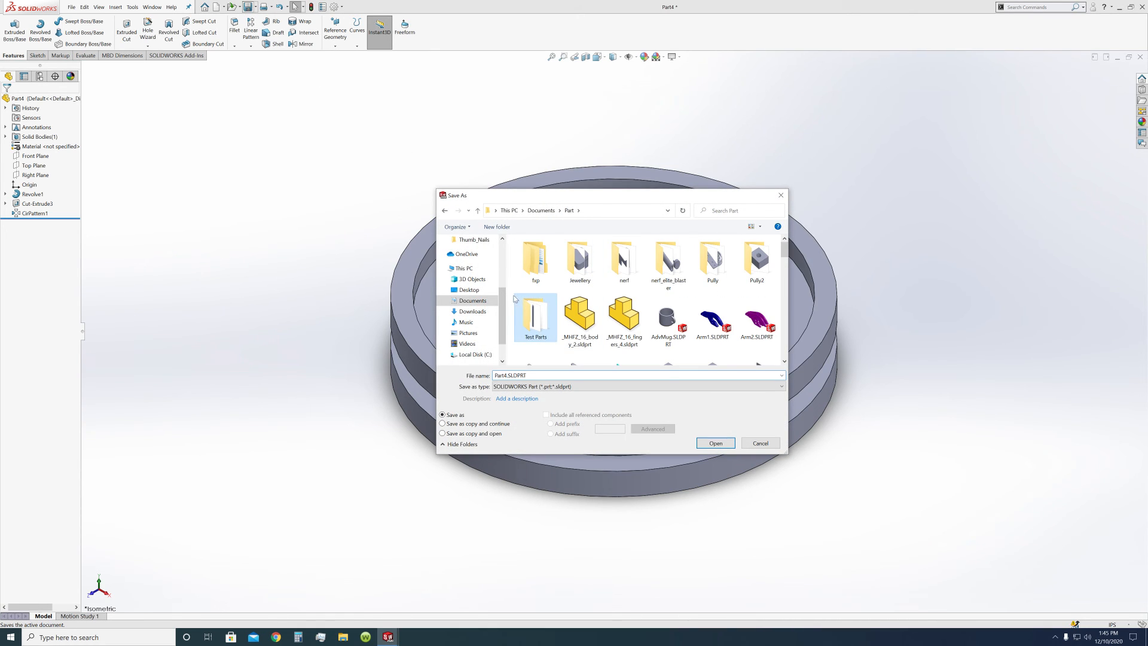
pyautogui.rightClick(512, 285)
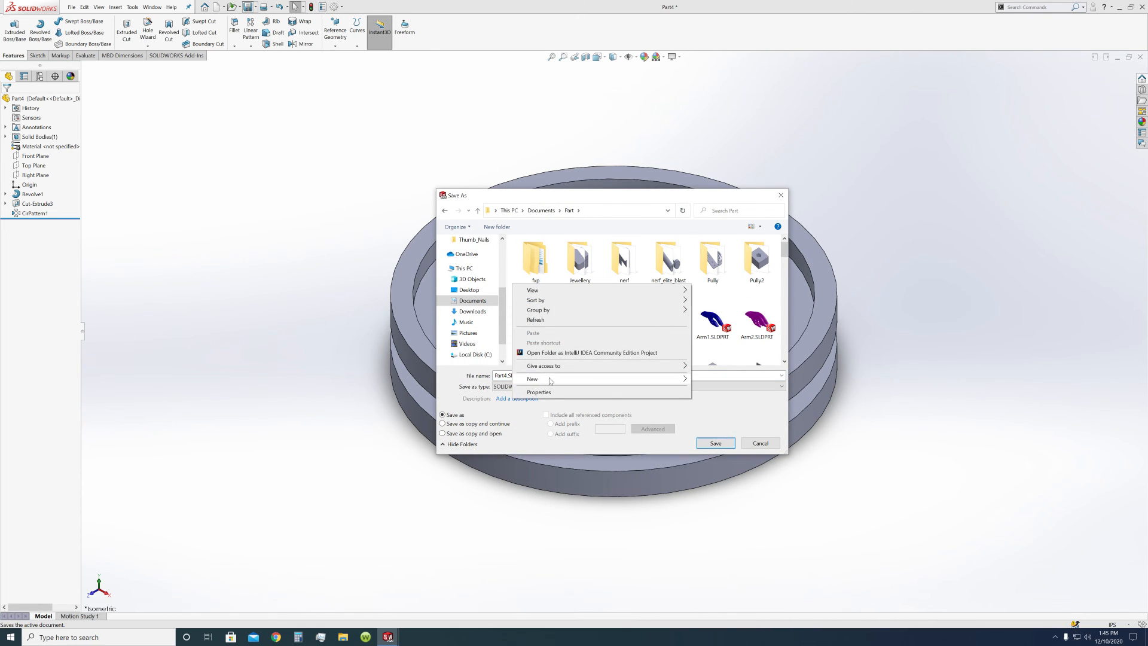
pyautogui.moveTo(551, 379)
pyautogui.click(706, 381)
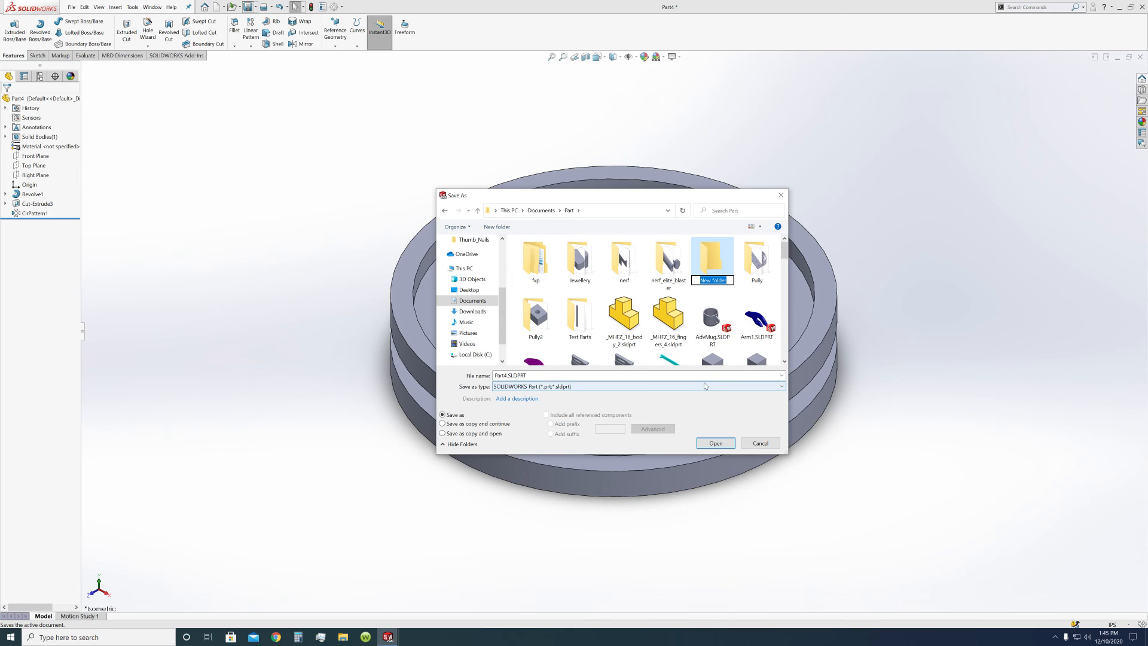
# Step: Try to name the new folder Pully2, declining to merge it with the existing folder
pyautogui.write('Pully2')
pyautogui.click(725, 443)
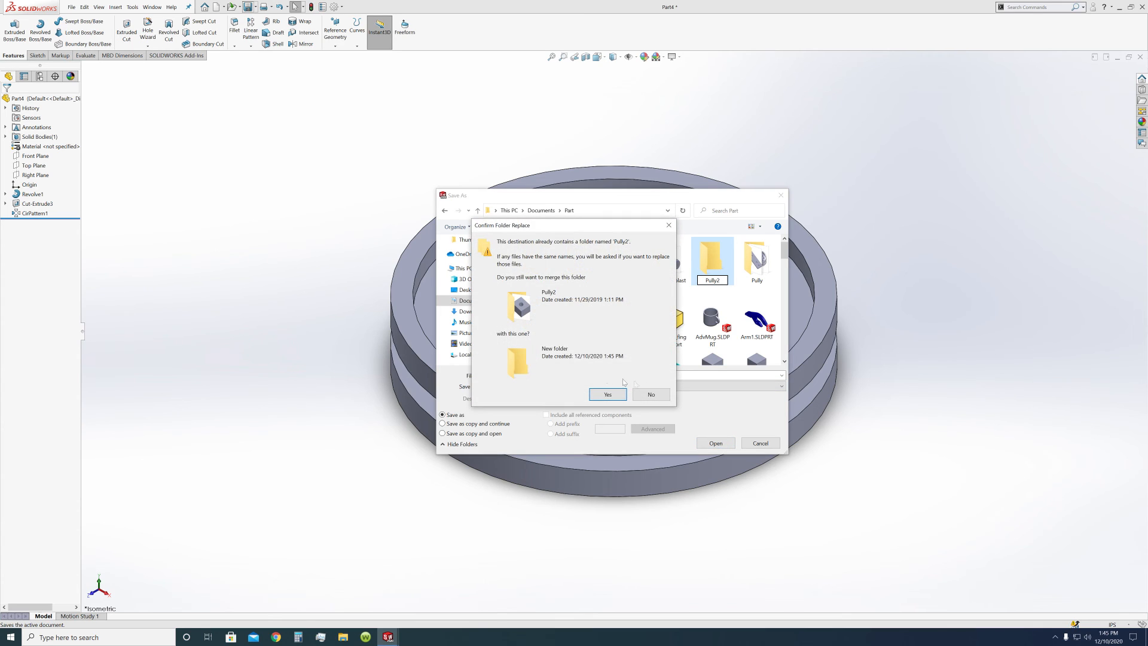
pyautogui.click(650, 395)
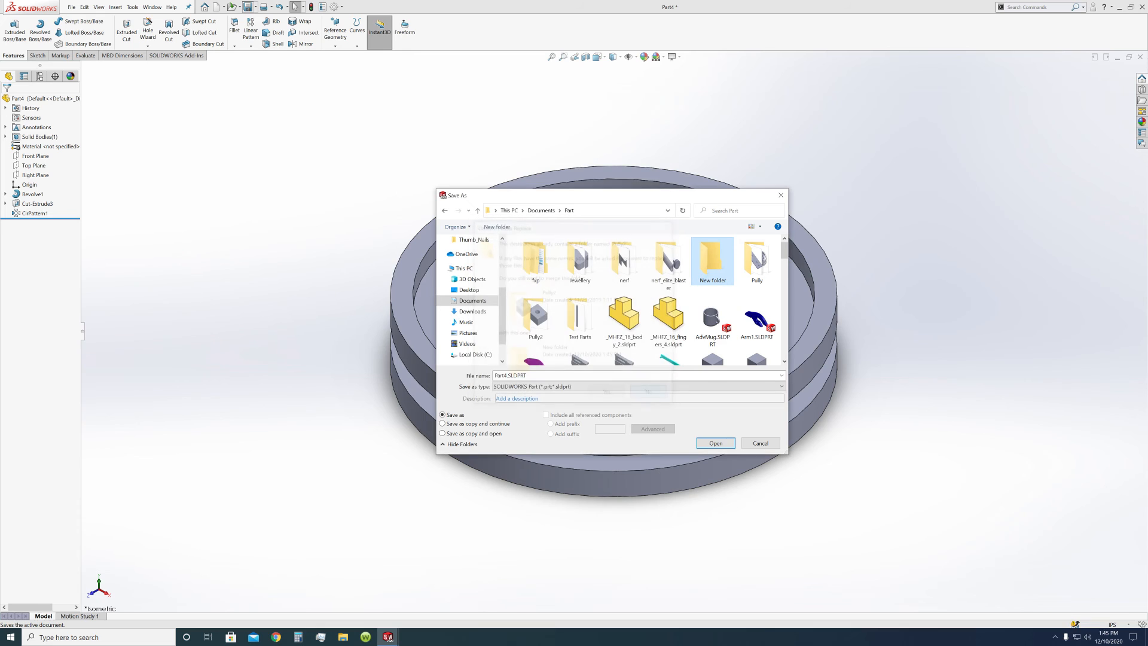
# Step: Rename the new folder as Pully V2
pyautogui.rightClick(712, 266)
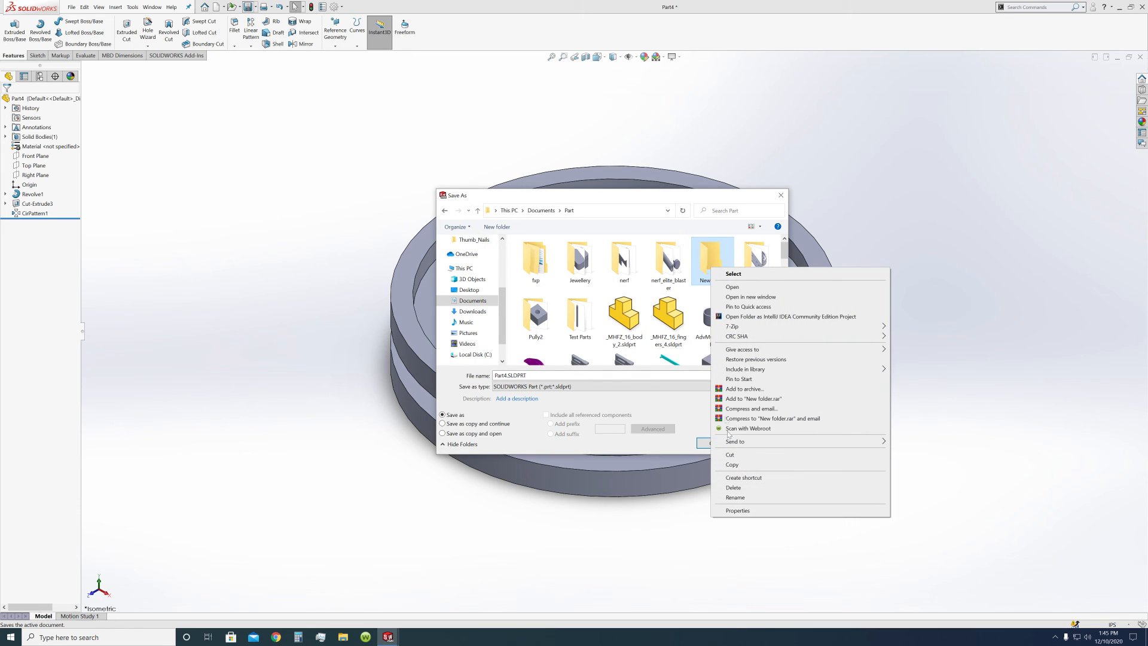
pyautogui.click(746, 500)
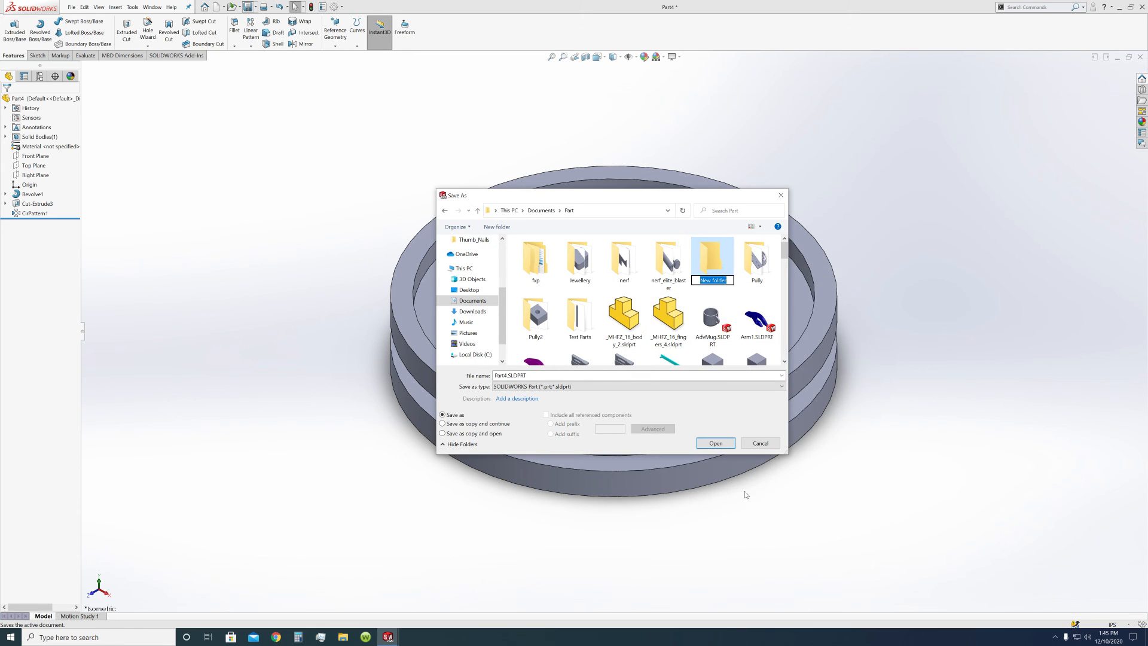
pyautogui.write('Pully V2')
pyautogui.press('Return')
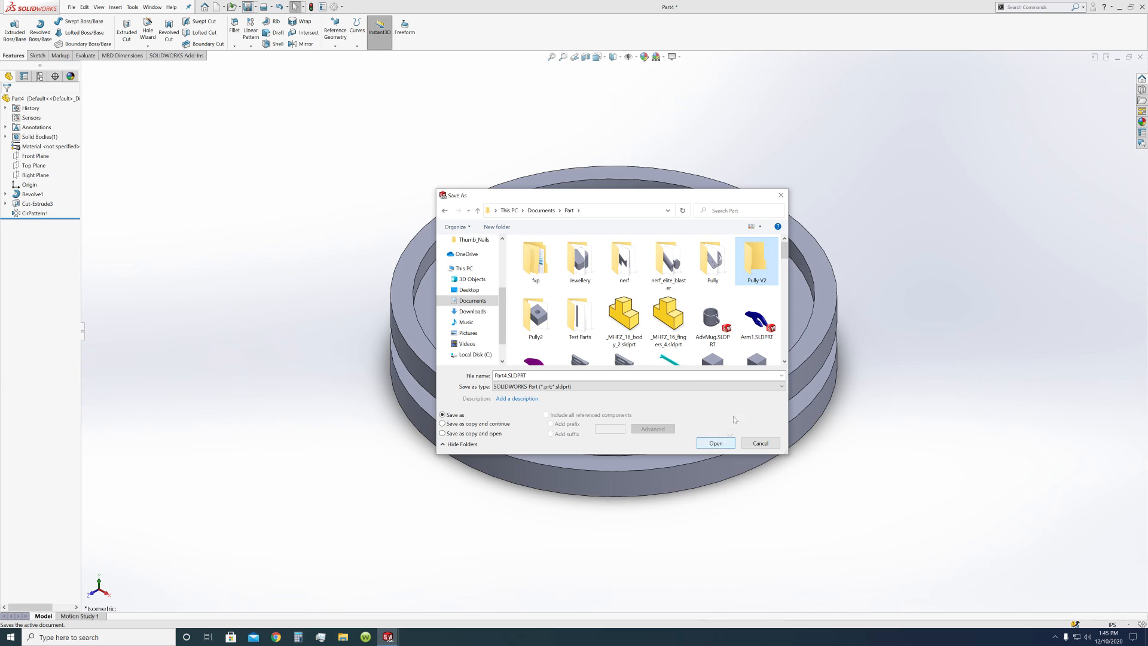
# Step: Save the part under a new file name in the Pully V2 folder
pyautogui.doubleClick(760, 274)
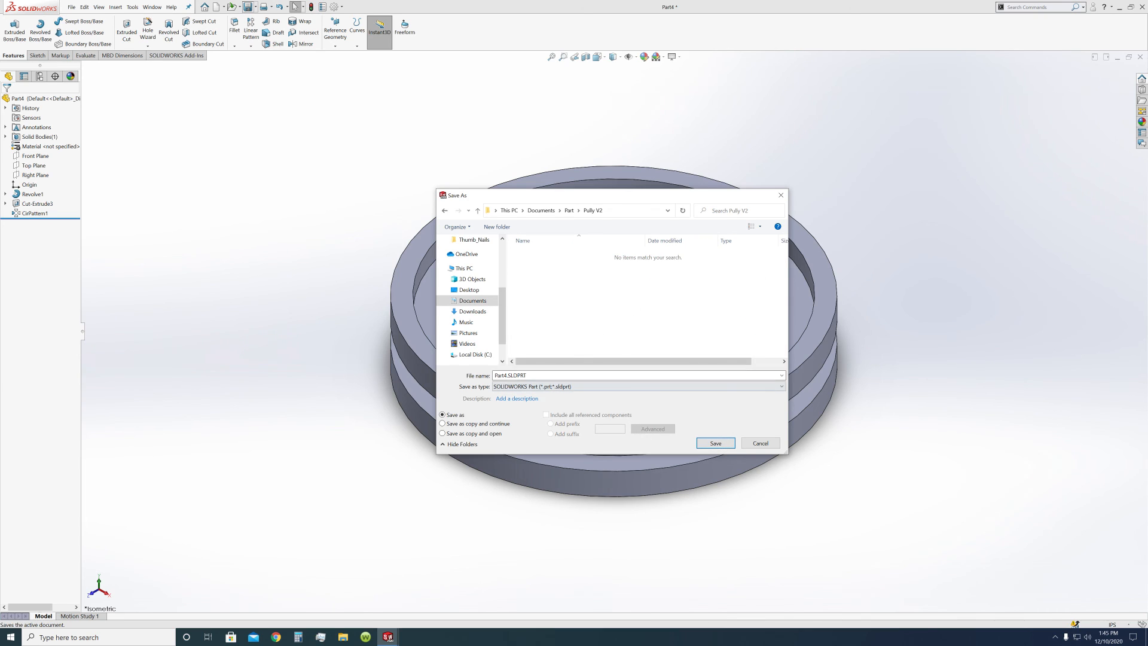
pyautogui.write('P')
pyautogui.click(715, 443)
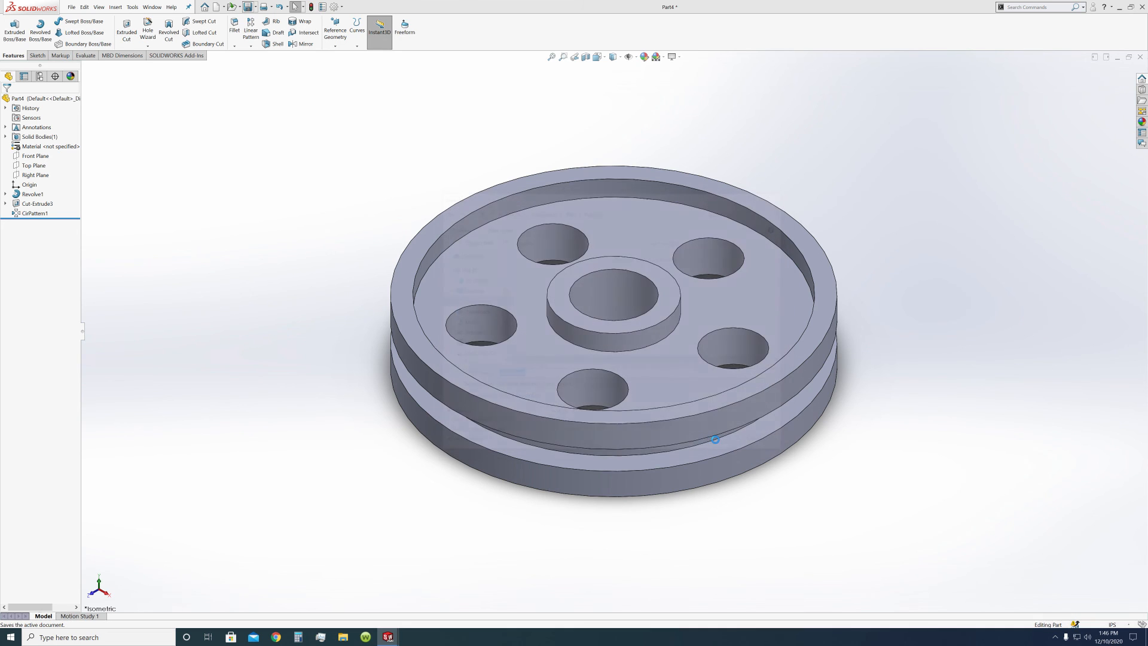